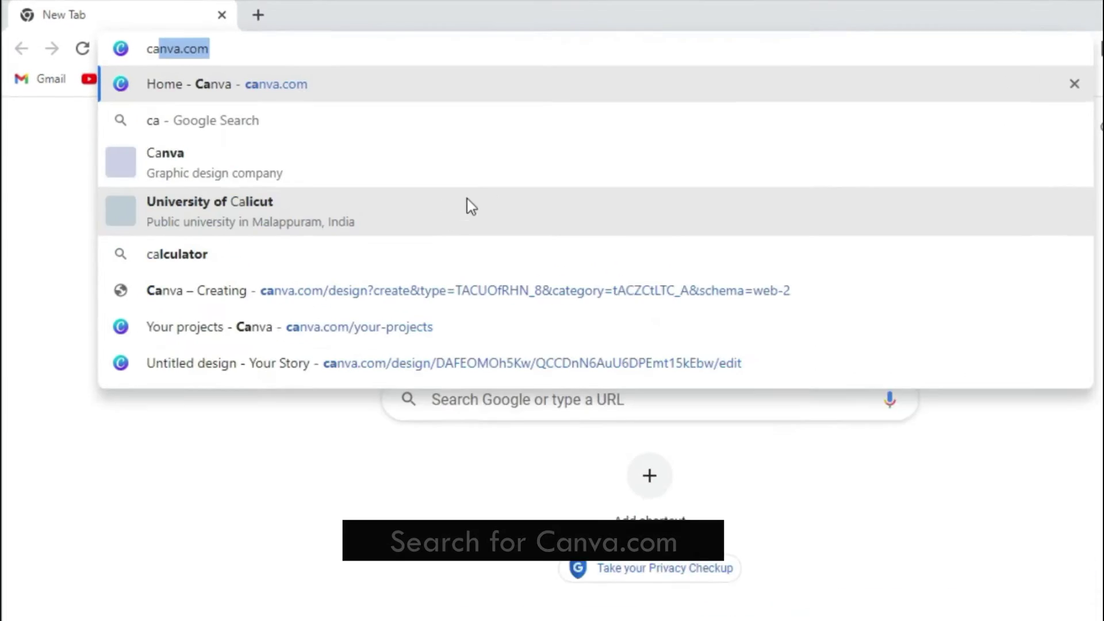
Step: Open canva.com and create a new blank Instagram Story design
key("Return")
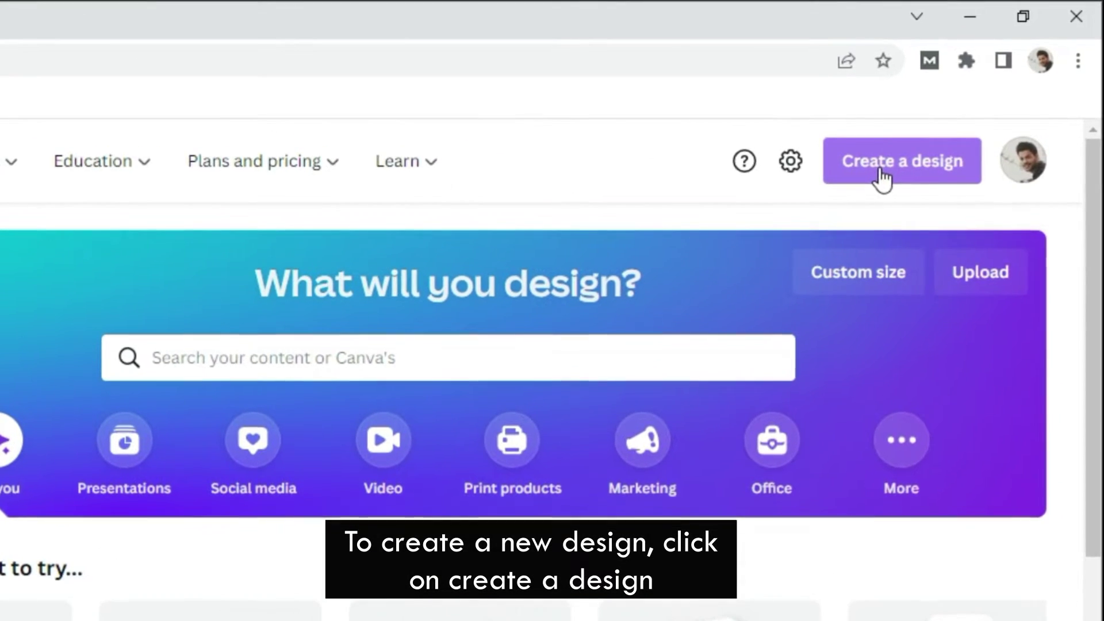
left_click(947, 118)
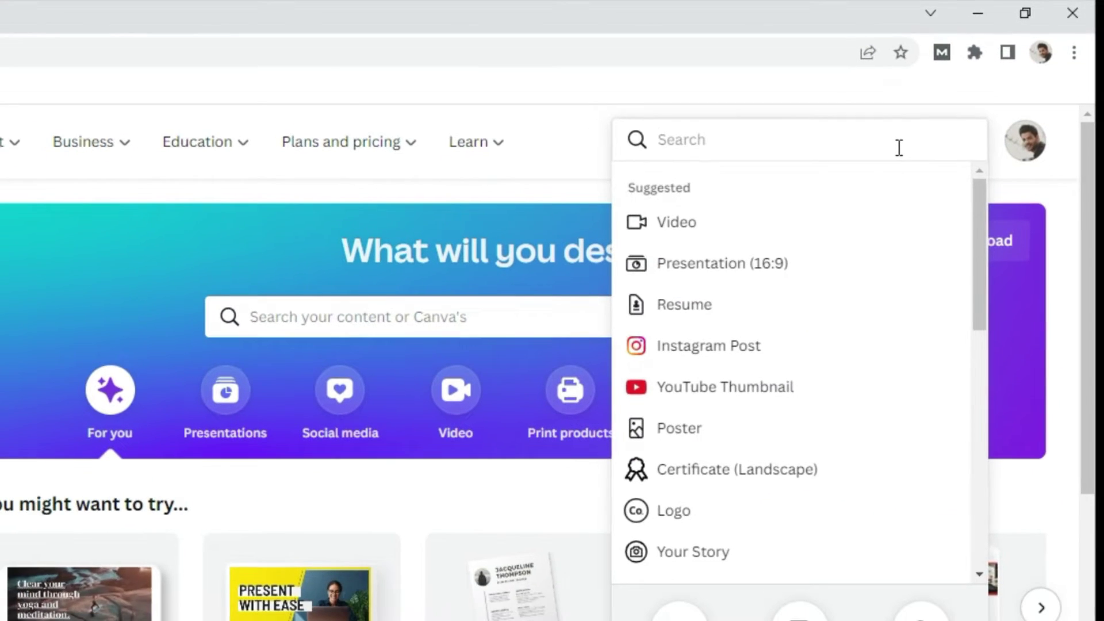
scroll(757, 496, "down", 7)
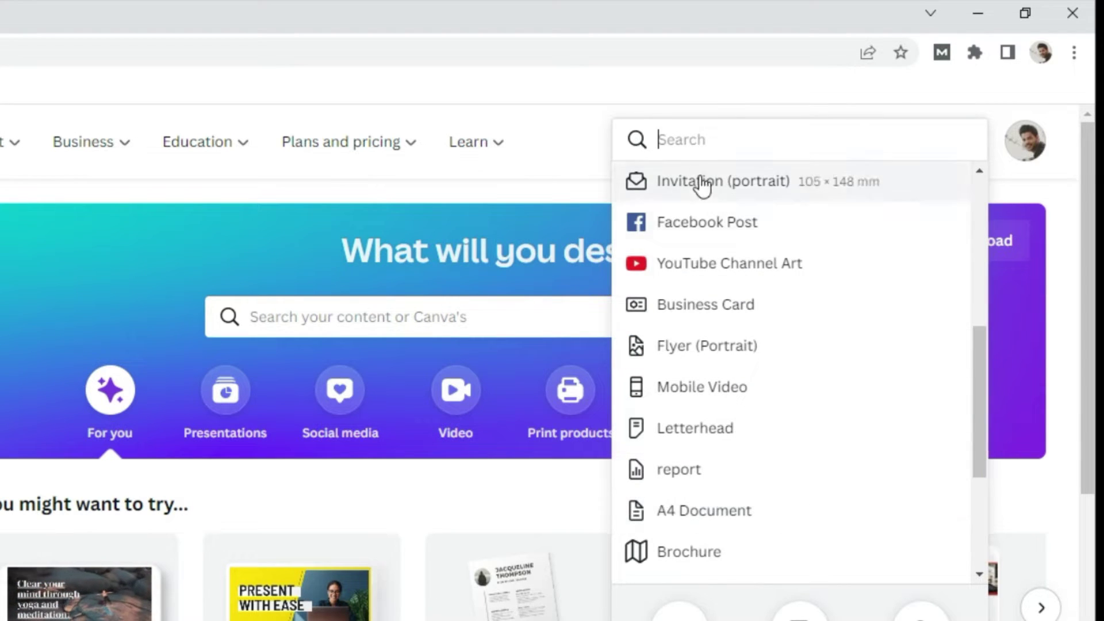
type("instagram")
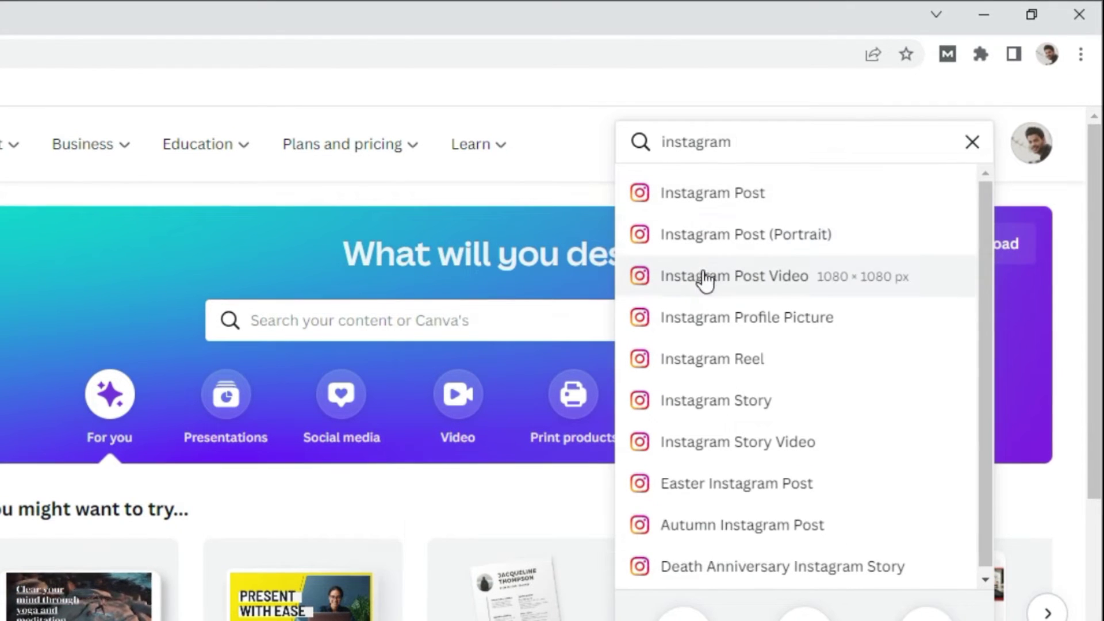
left_click(712, 403)
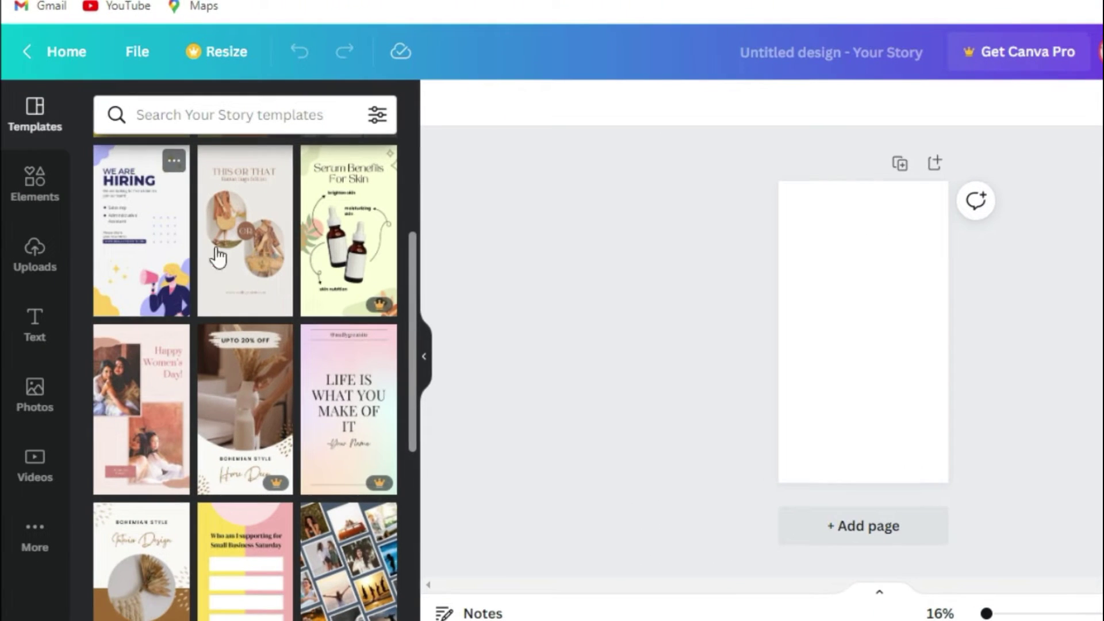
scroll(328, 463, "down", 7)
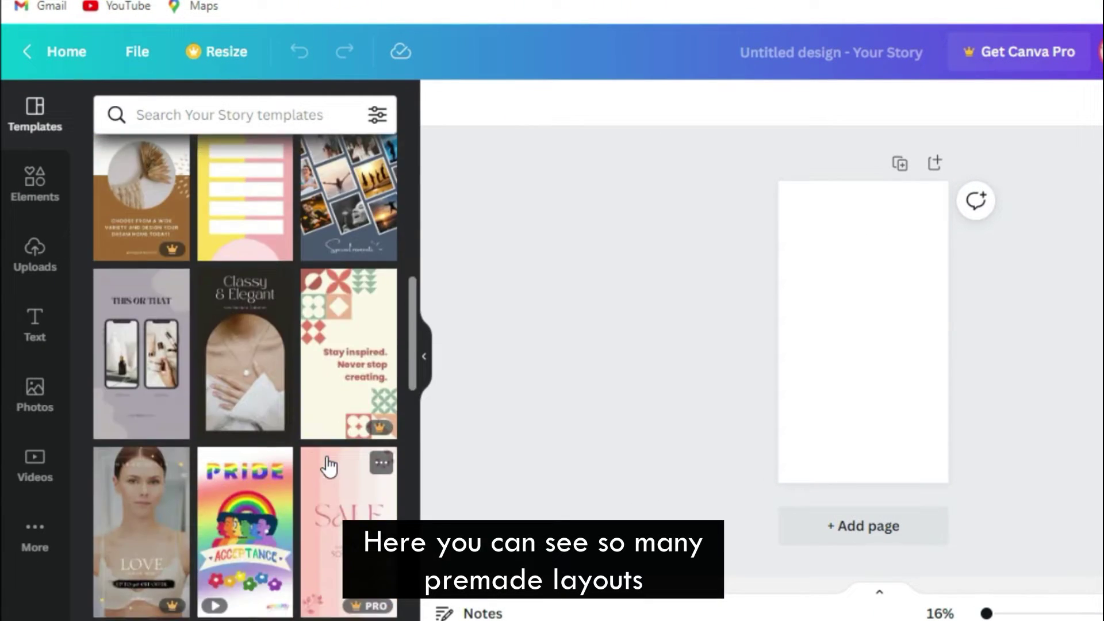
scroll(354, 397, "down", 3)
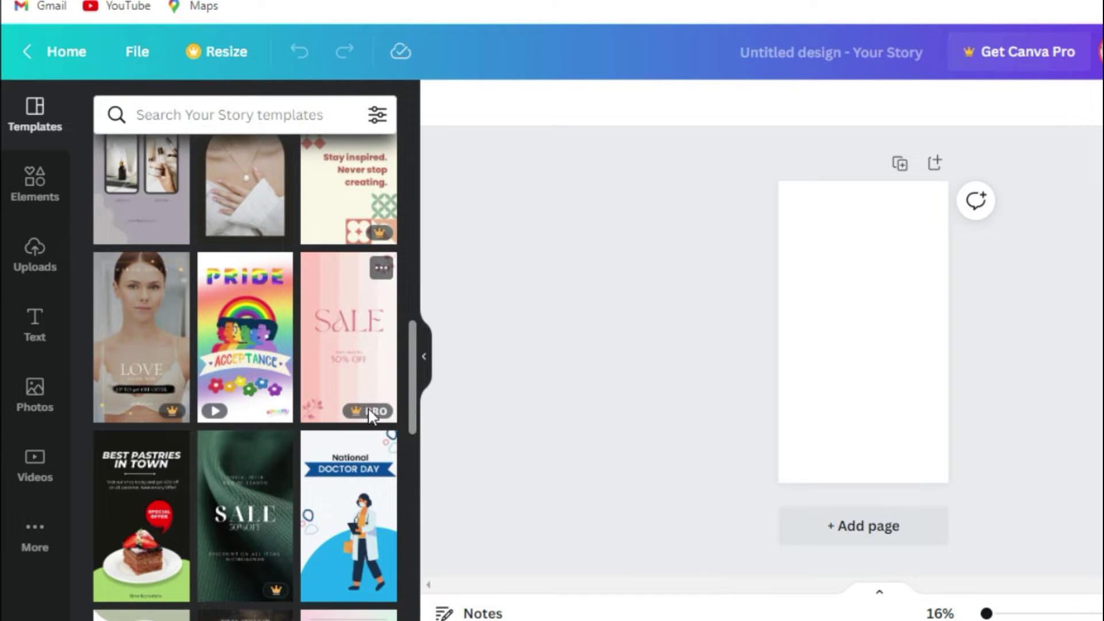
scroll(343, 405, "down", 5)
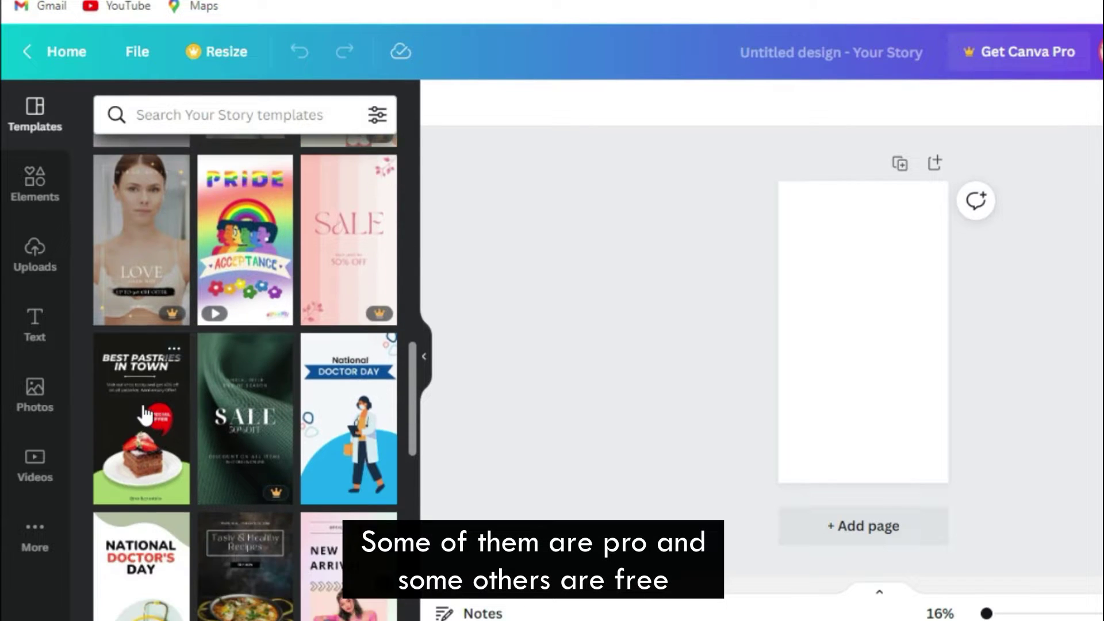
scroll(234, 422, "down", 3)
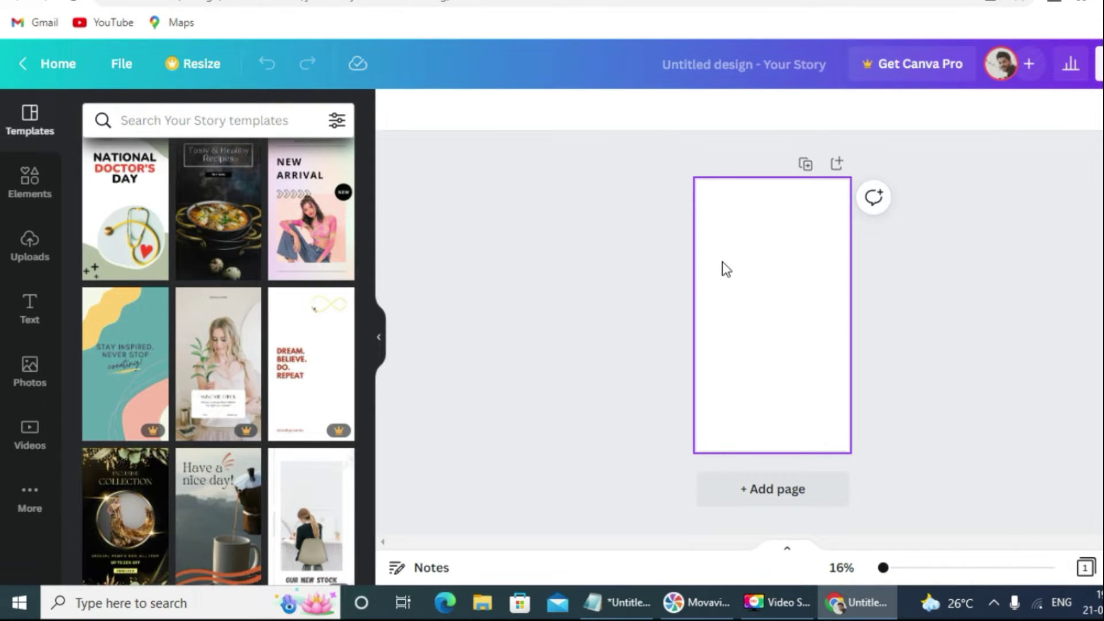
Step: Set the blank page's background to the custom blue #422DE6 and replace it with black from the default colours
left_click(802, 296)
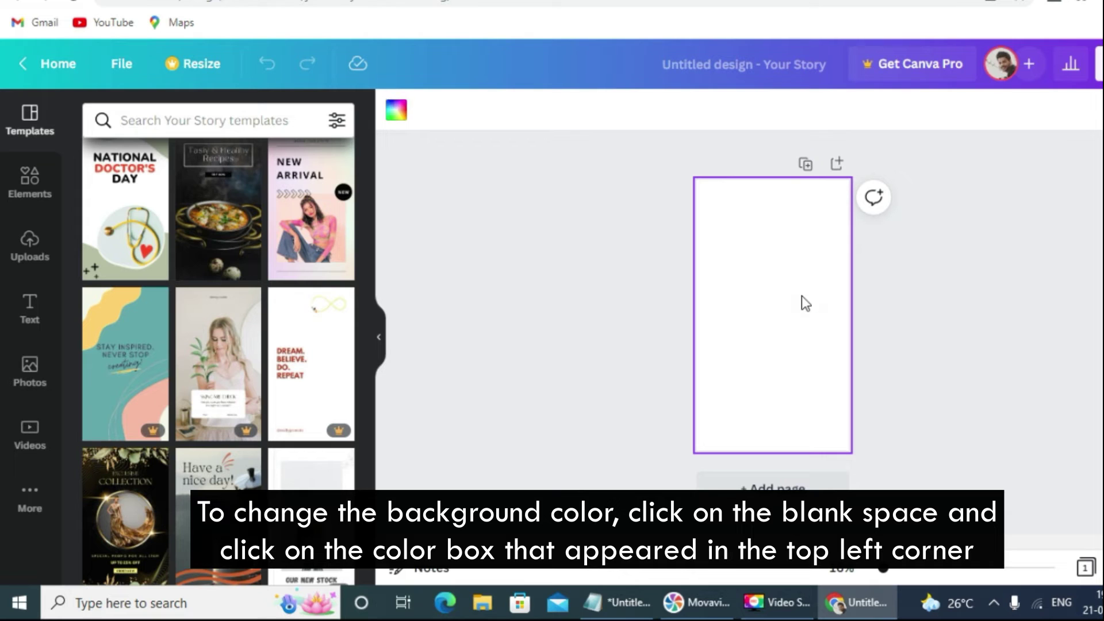
left_click(396, 118)
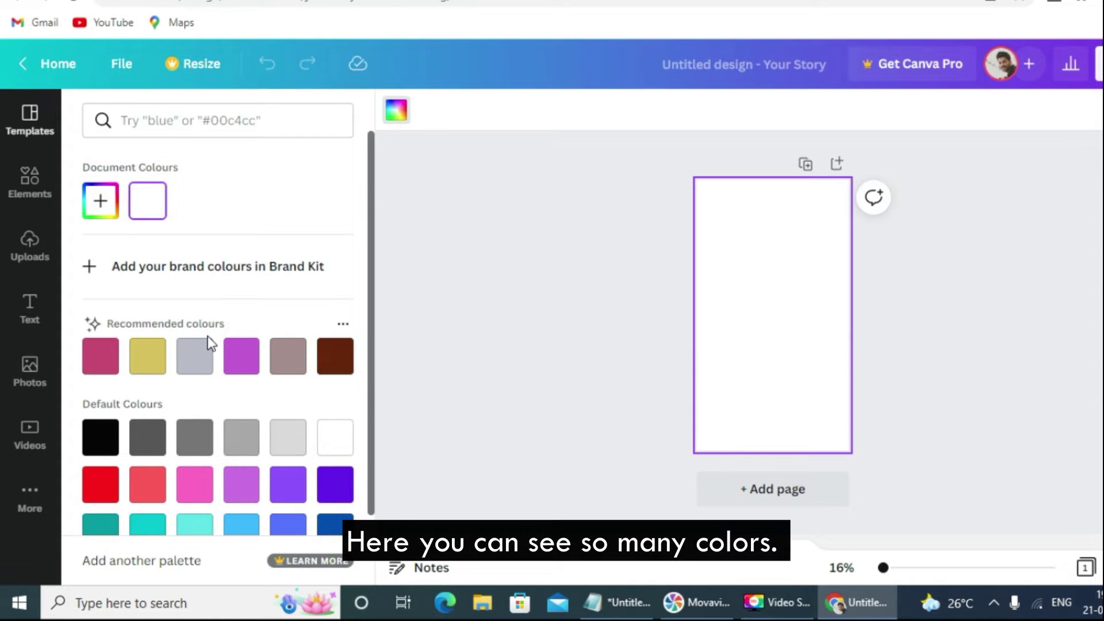
scroll(209, 345, "down", 2)
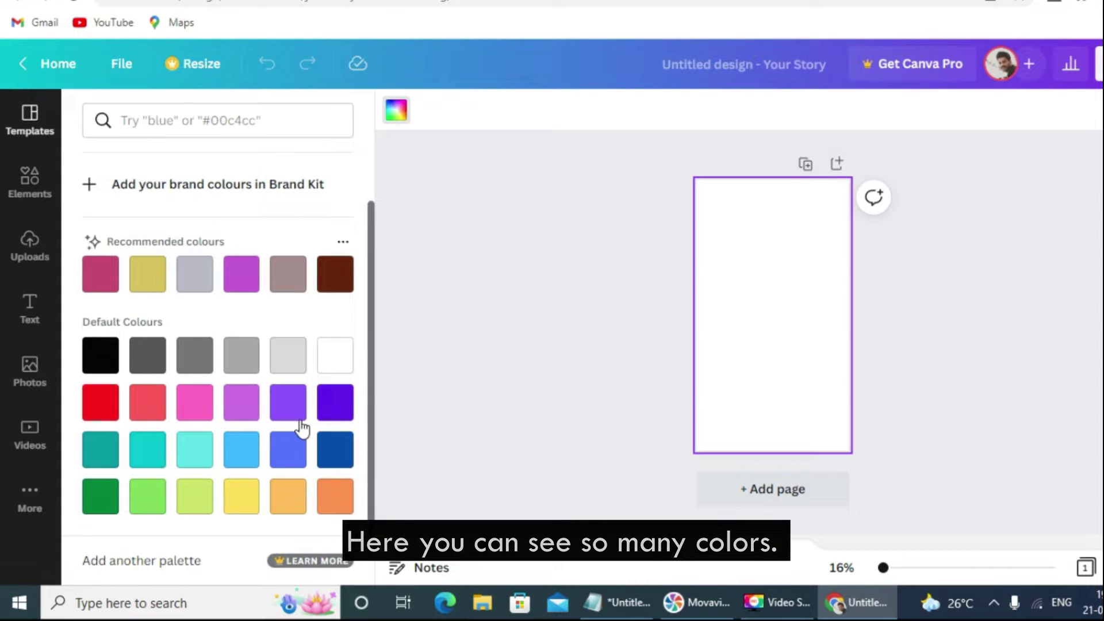
scroll(219, 348, "up", 2)
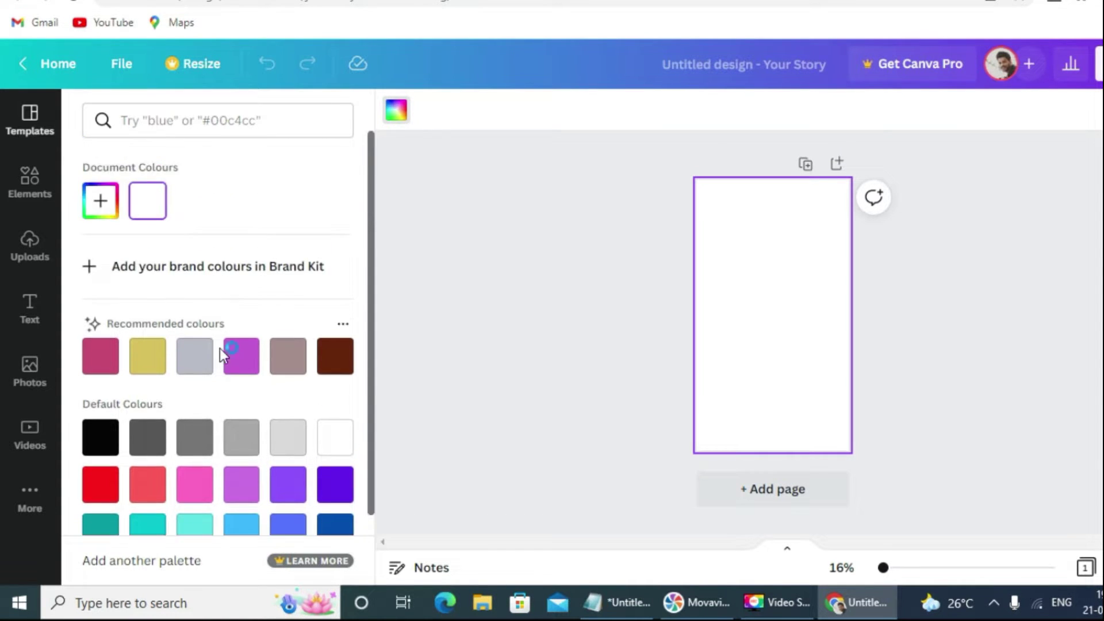
left_click(101, 204)
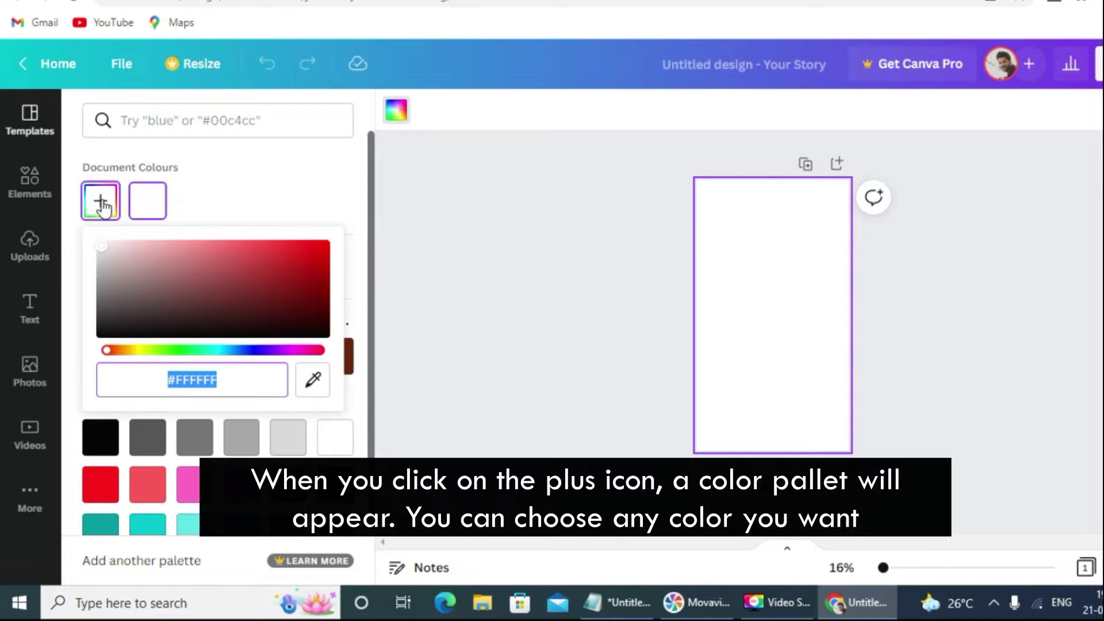
left_click_drag(110, 351, 284, 250)
left_click_drag(145, 351, 252, 351)
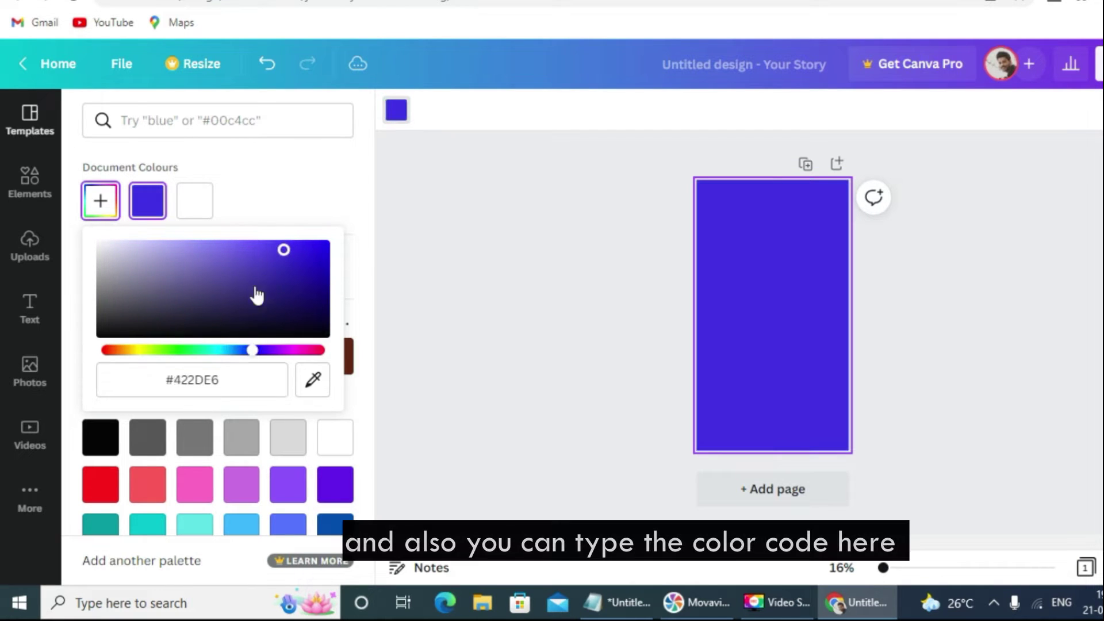
left_click(208, 388)
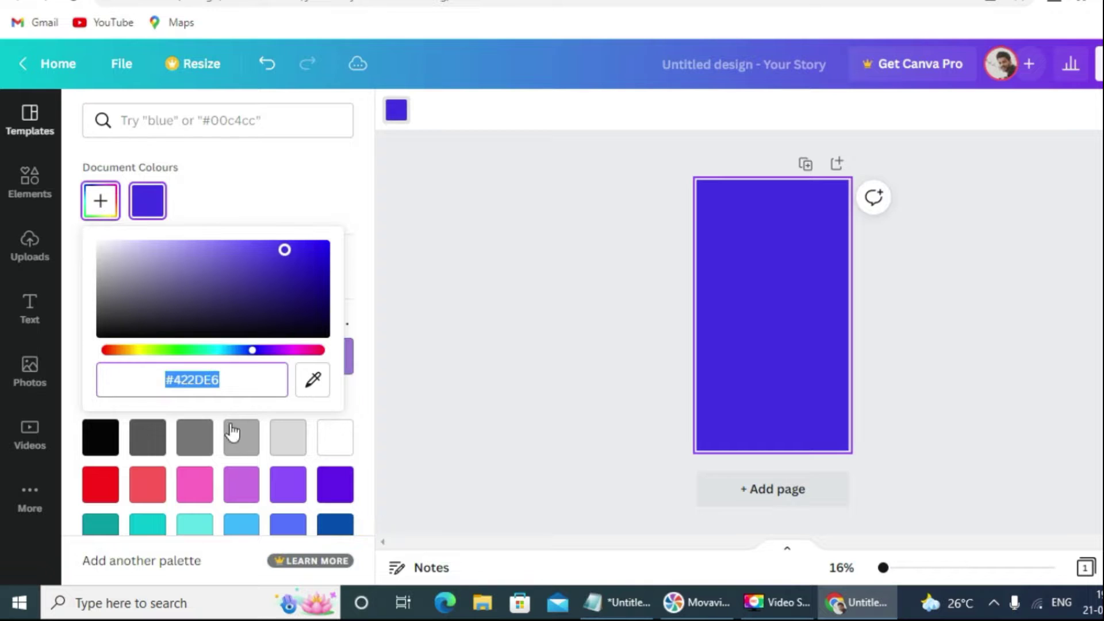
left_click(96, 453)
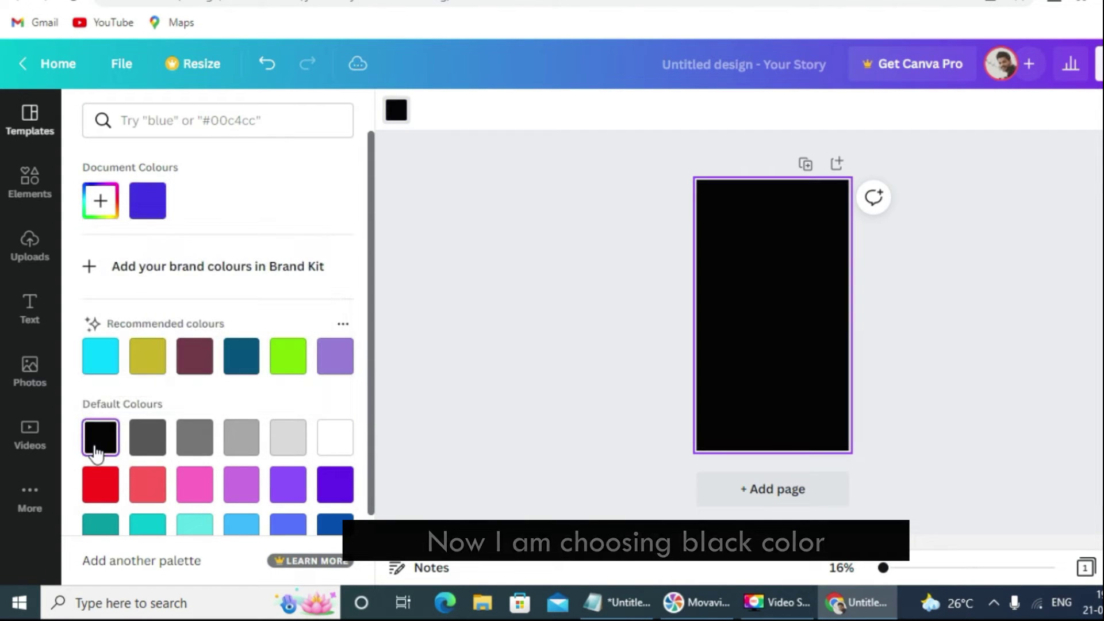
left_click(538, 343)
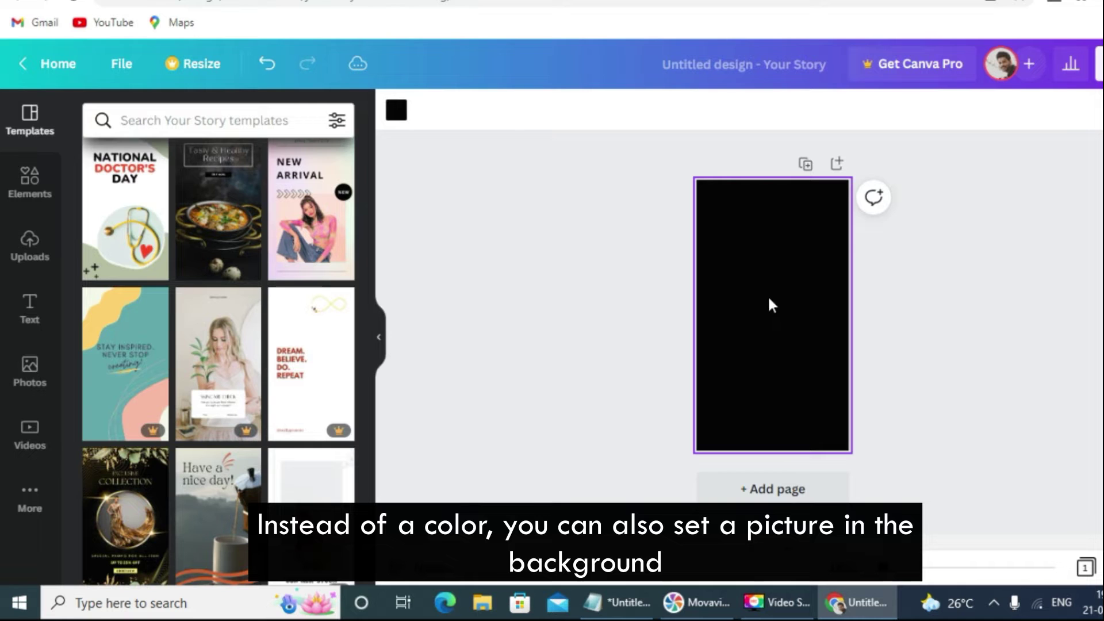
Step: Search the photos for "black" and set the empty dark studio backdrop as the page background
left_click(23, 368)
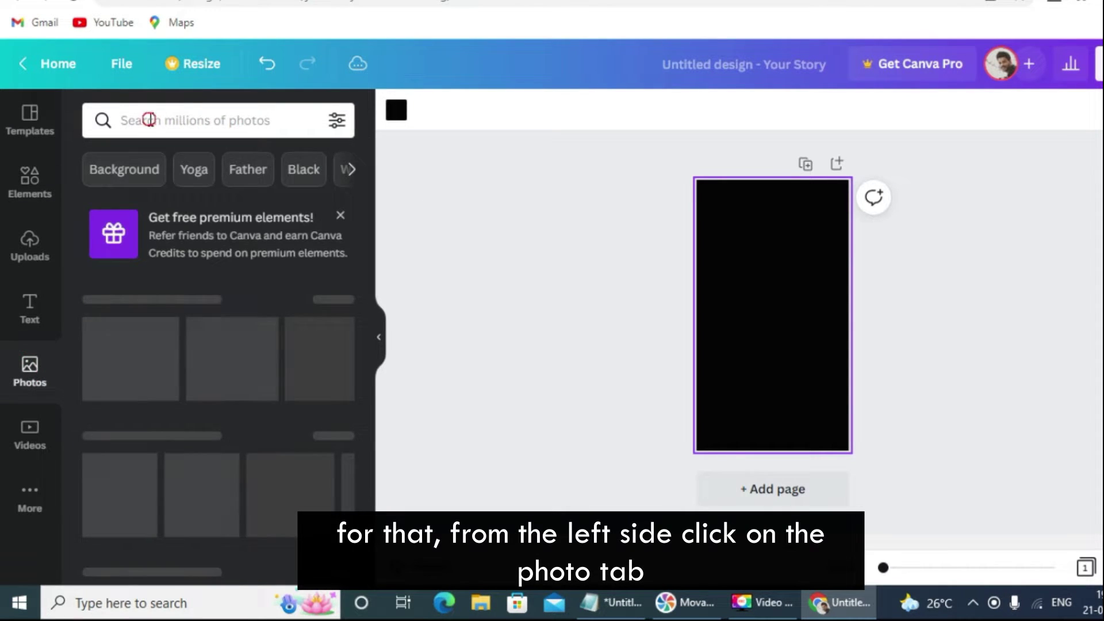
left_click(149, 119)
type("black")
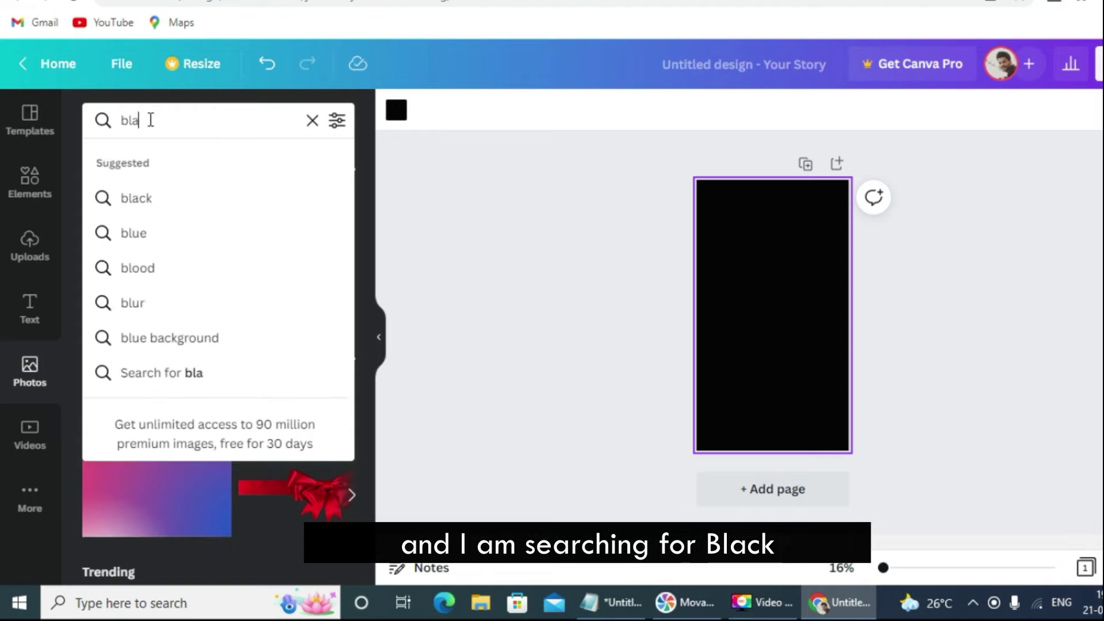
key("Return")
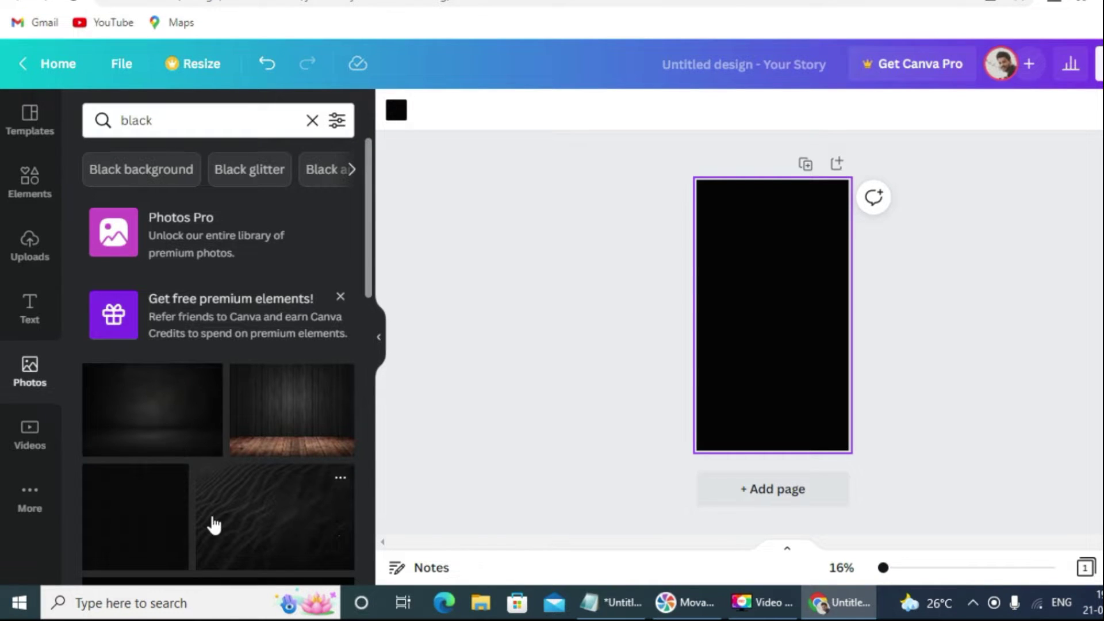
scroll(214, 527, "down", 2)
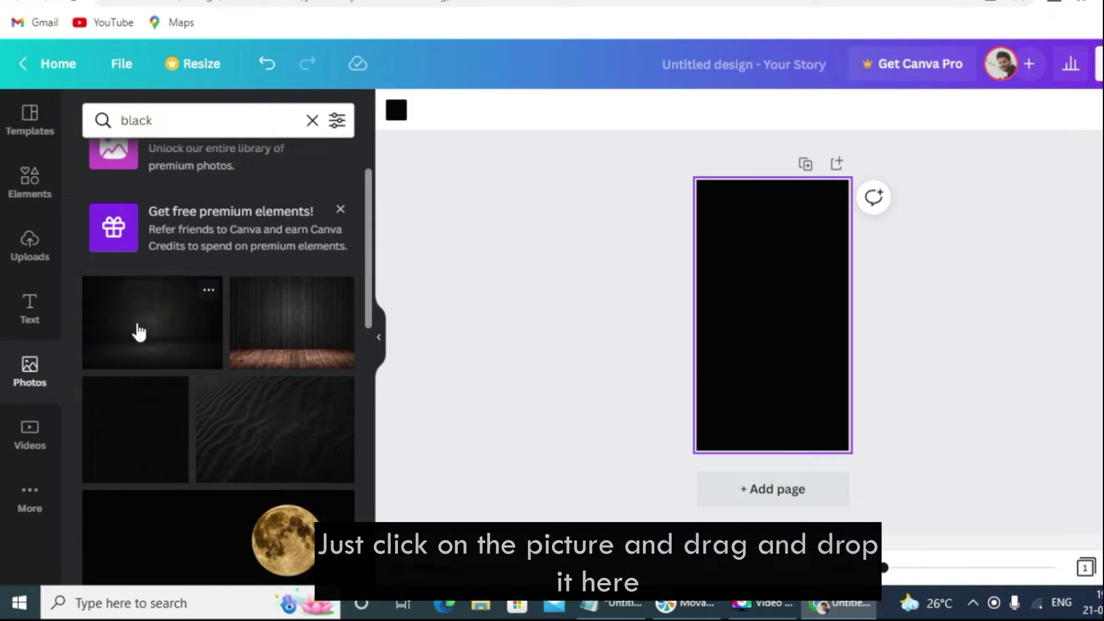
left_click_drag(138, 332, 716, 328)
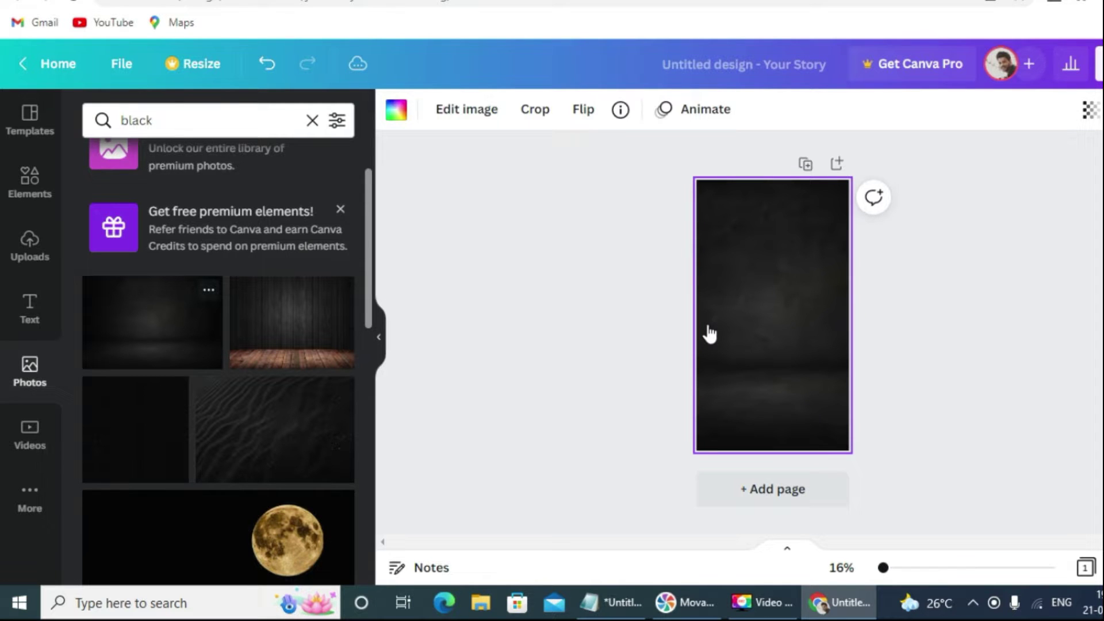
mouse_move(883, 569)
left_mouse_down()
mouse_move(903, 569)
mouse_move(884, 569)
left_mouse_up()
left_click(630, 348)
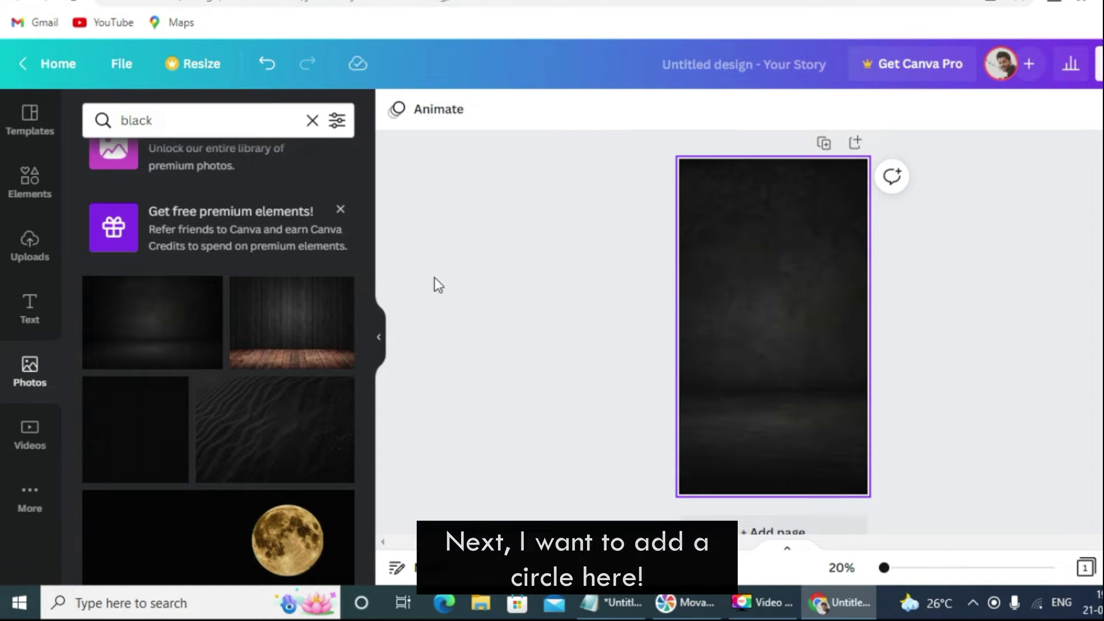
Step: Search the elements for "circle" and add the plain solid circle to the page
left_click(26, 192)
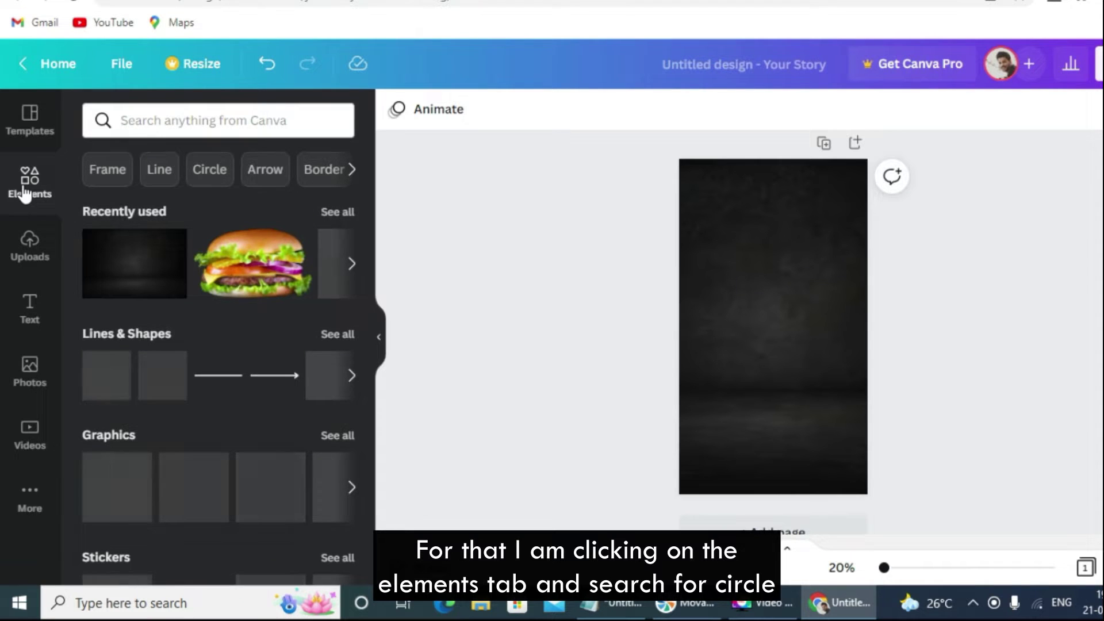
left_click(151, 124)
type("ci")
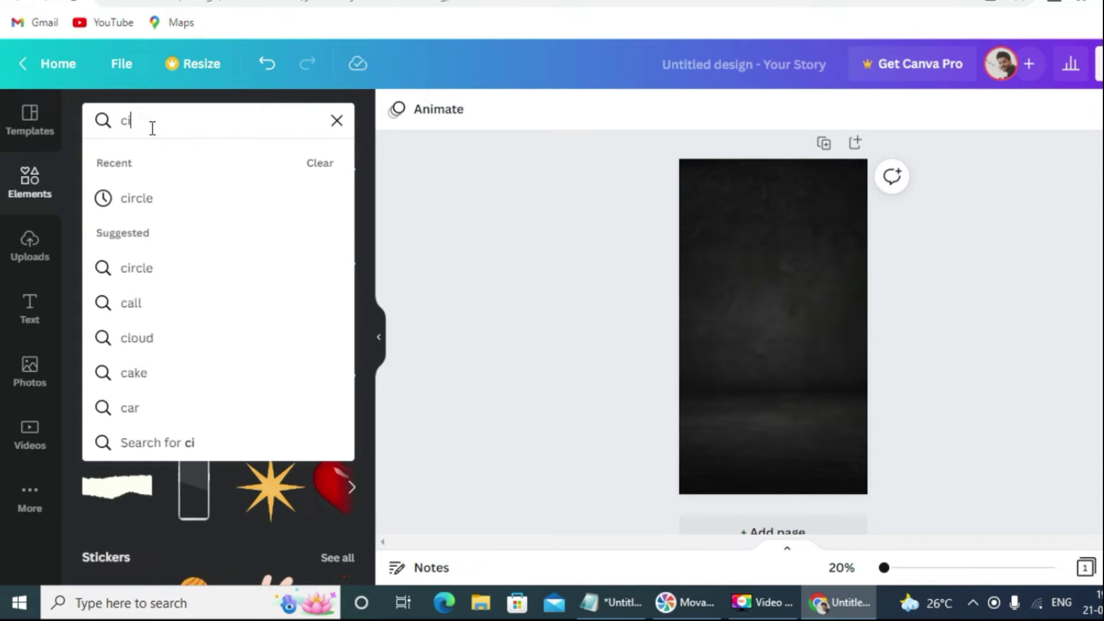
type("rcle")
key("Return")
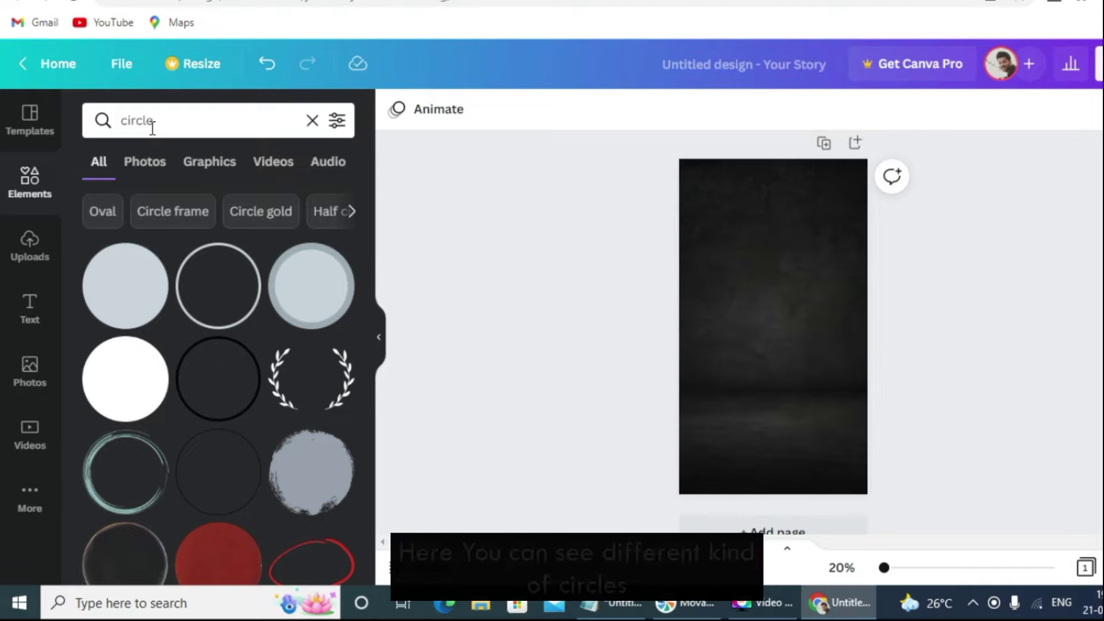
scroll(257, 419, "down", 10)
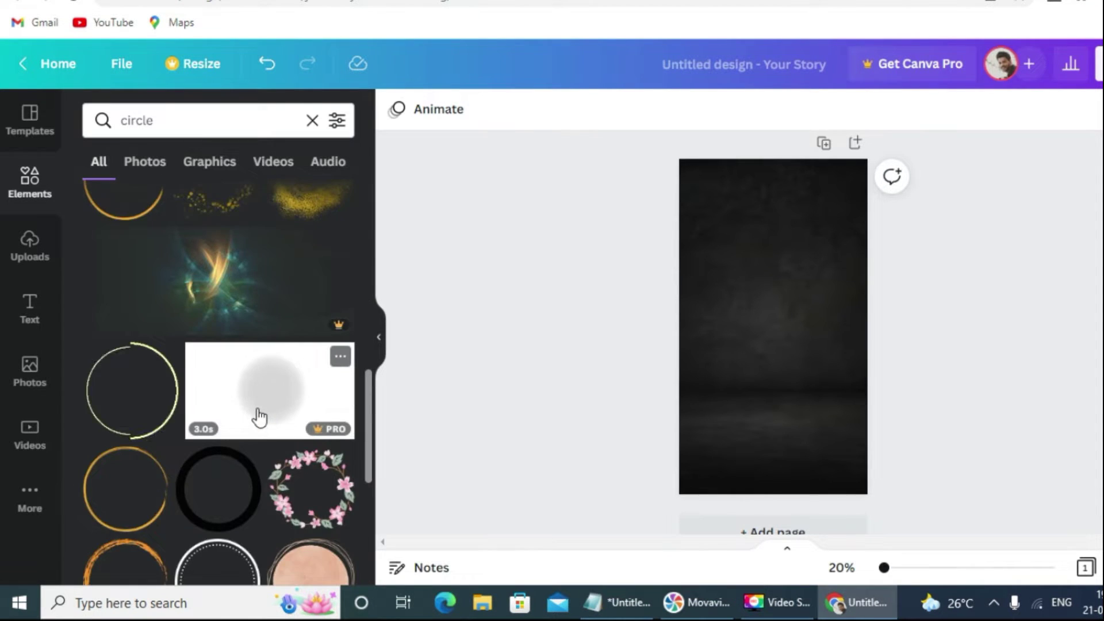
scroll(260, 417, "up", 15)
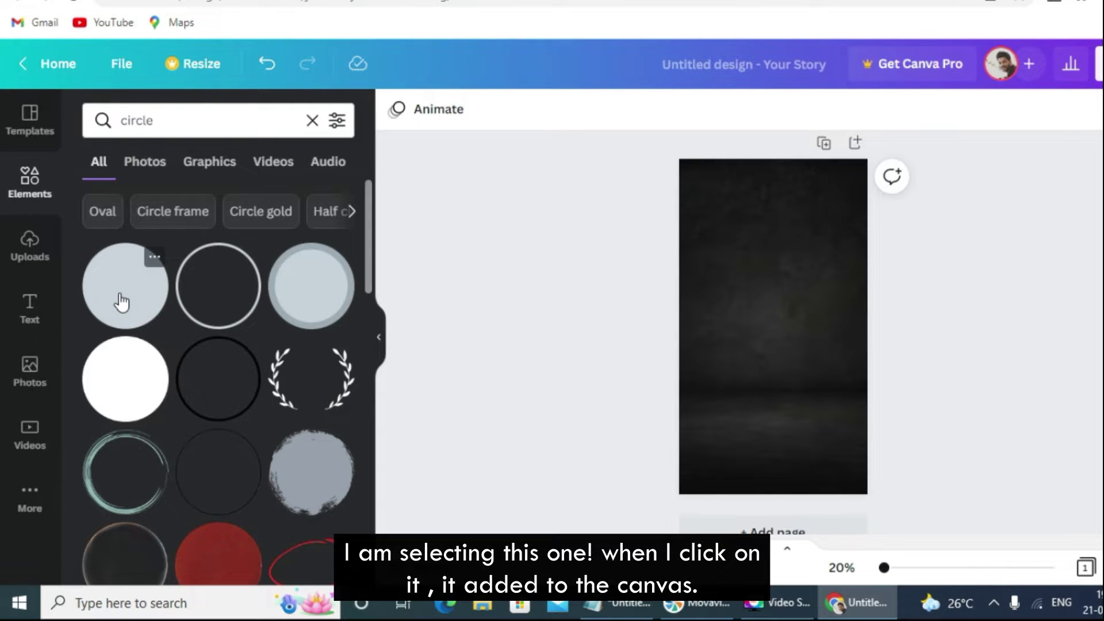
left_click(121, 301)
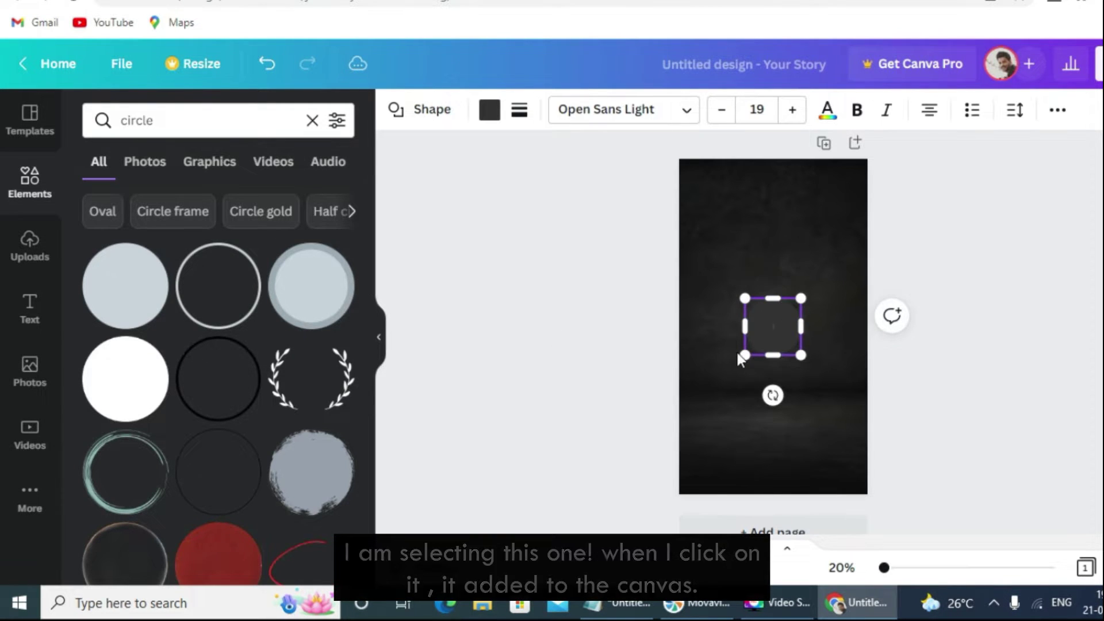
Step: Enlarge the circle in the lower part of the page and fill it with light orange from the default colours
left_click_drag(742, 361, 749, 400)
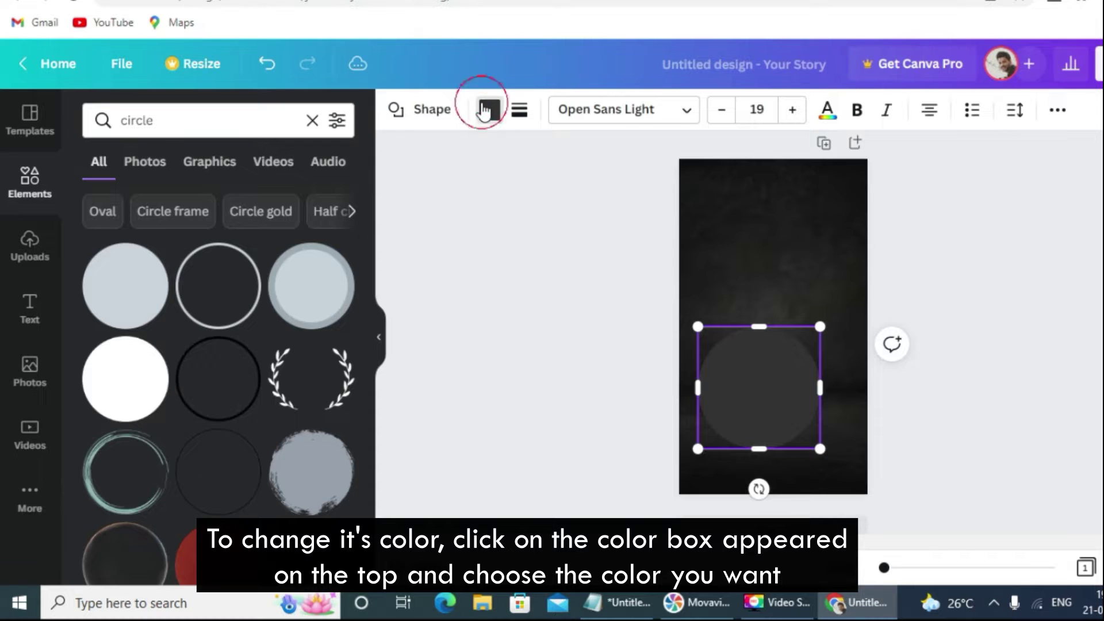
left_click(485, 109)
scroll(321, 357, "down", 3)
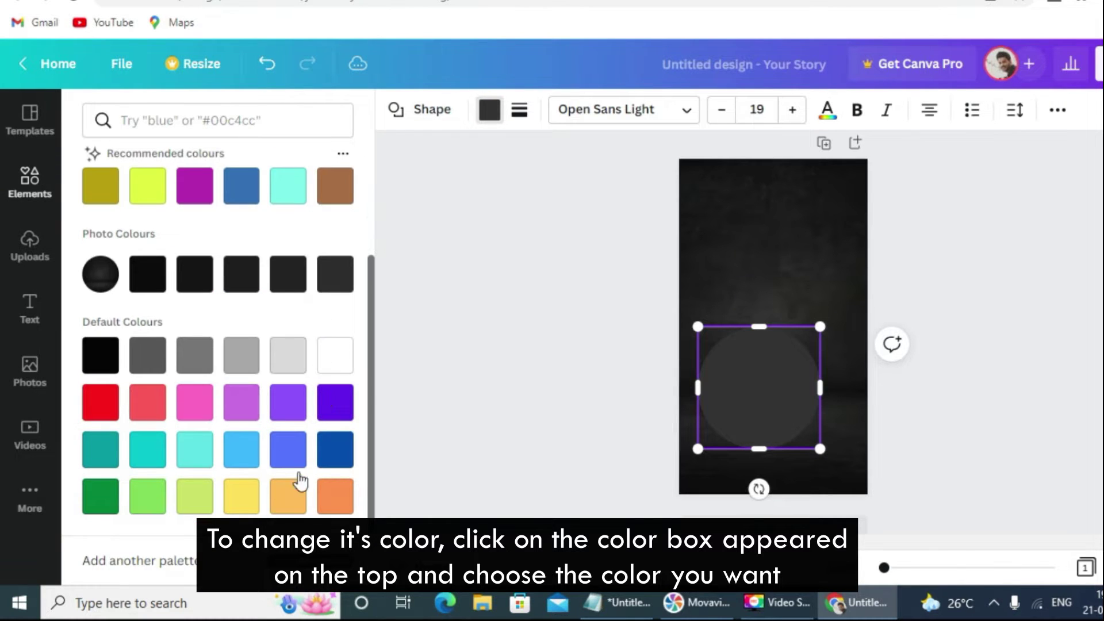
left_click(289, 506)
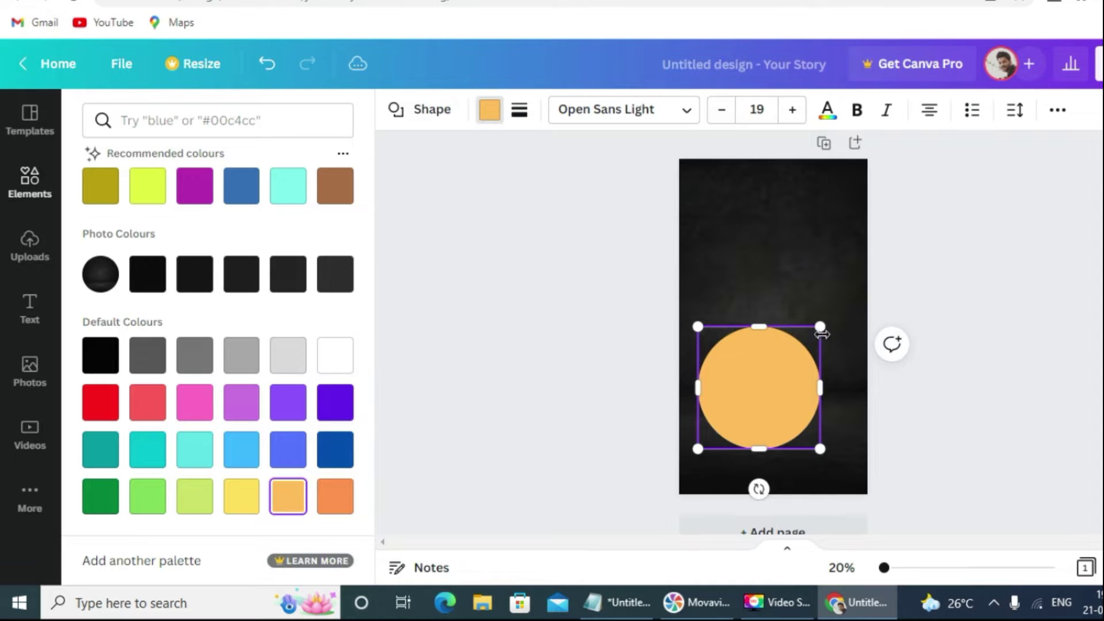
Step: Enlarge the orange circle beyond the page edges and centre it so its arched top covers the lower half of the page
left_click_drag(822, 326, 779, 423)
left_click_drag(646, 312, 625, 289)
left_click_drag(727, 375, 765, 393)
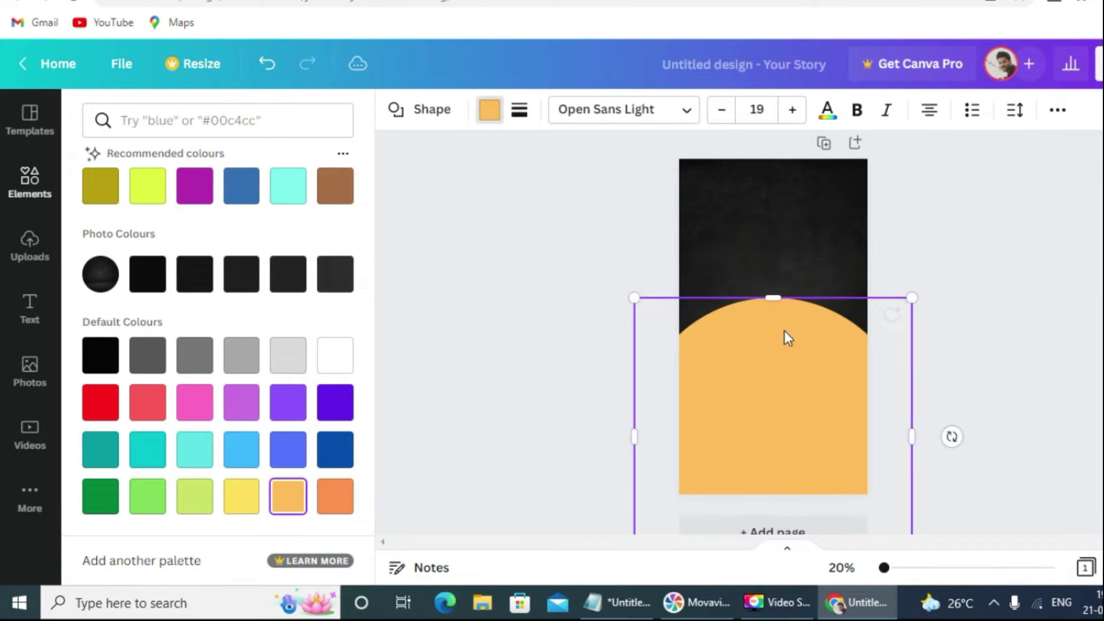
left_click(989, 242)
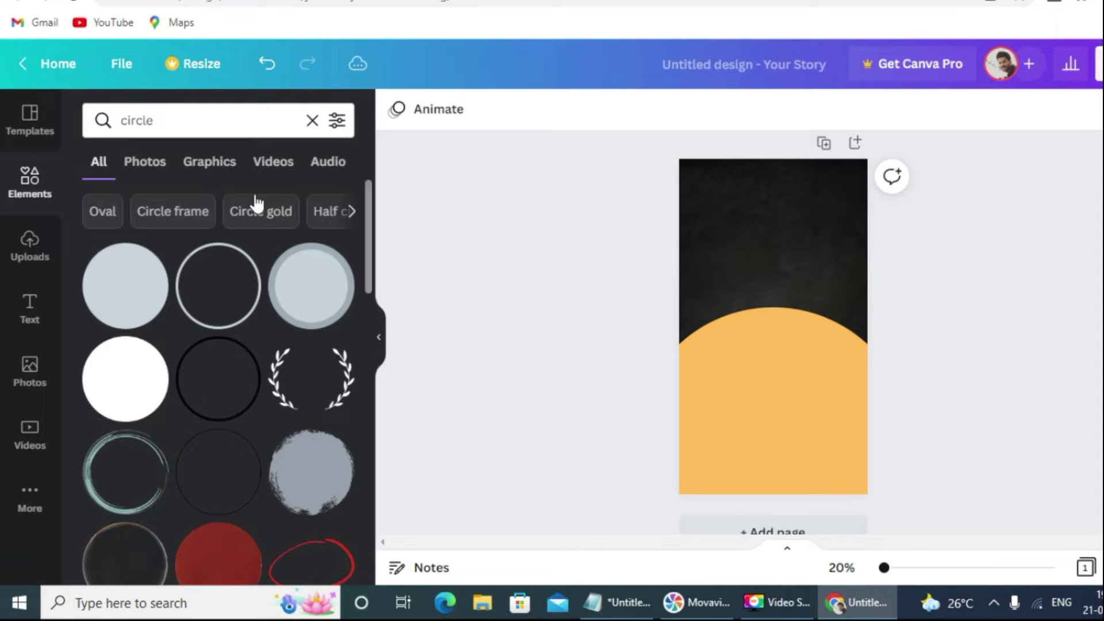
Step: Search the photos for "burger" and add the cut-out burger with frilly lettuce and purple onion to the page
left_click(26, 383)
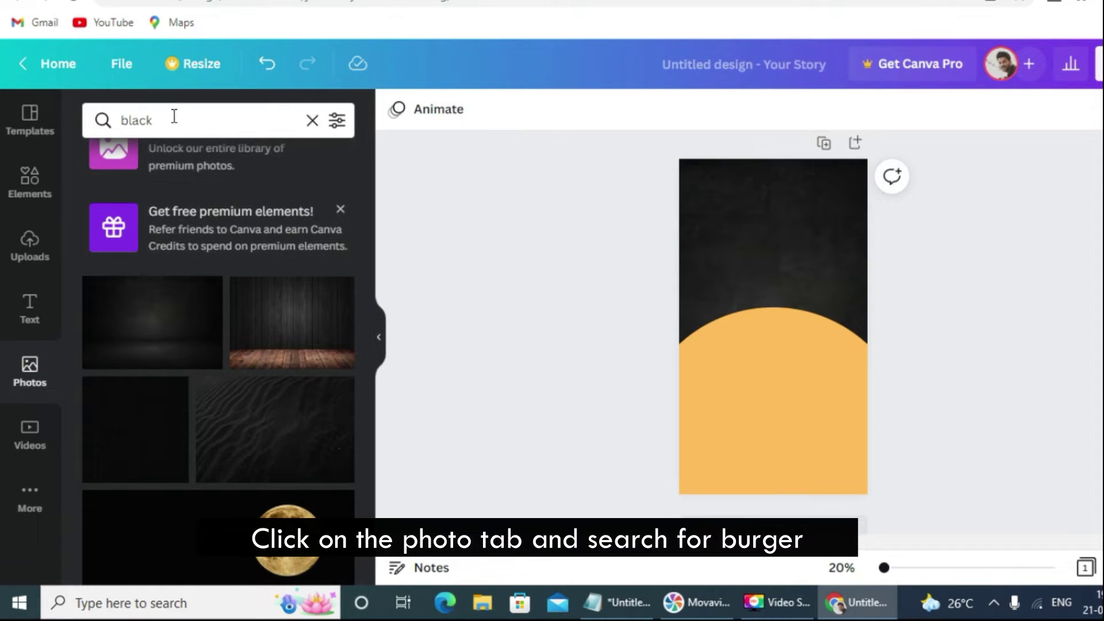
left_click(310, 124)
left_click(166, 120)
type("b")
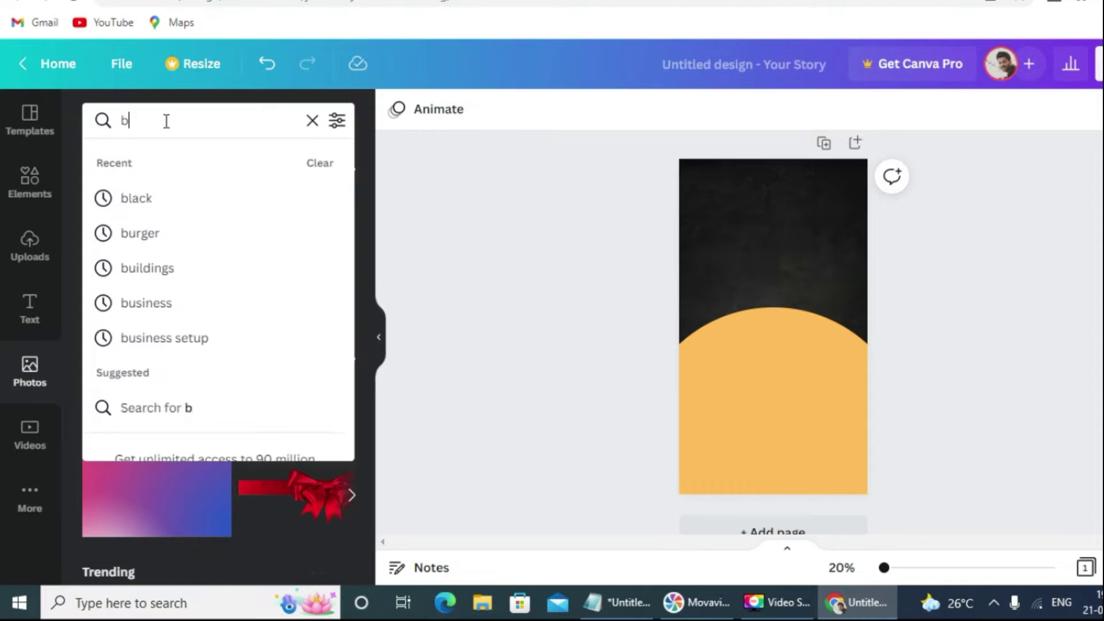
type("urger")
key("Return")
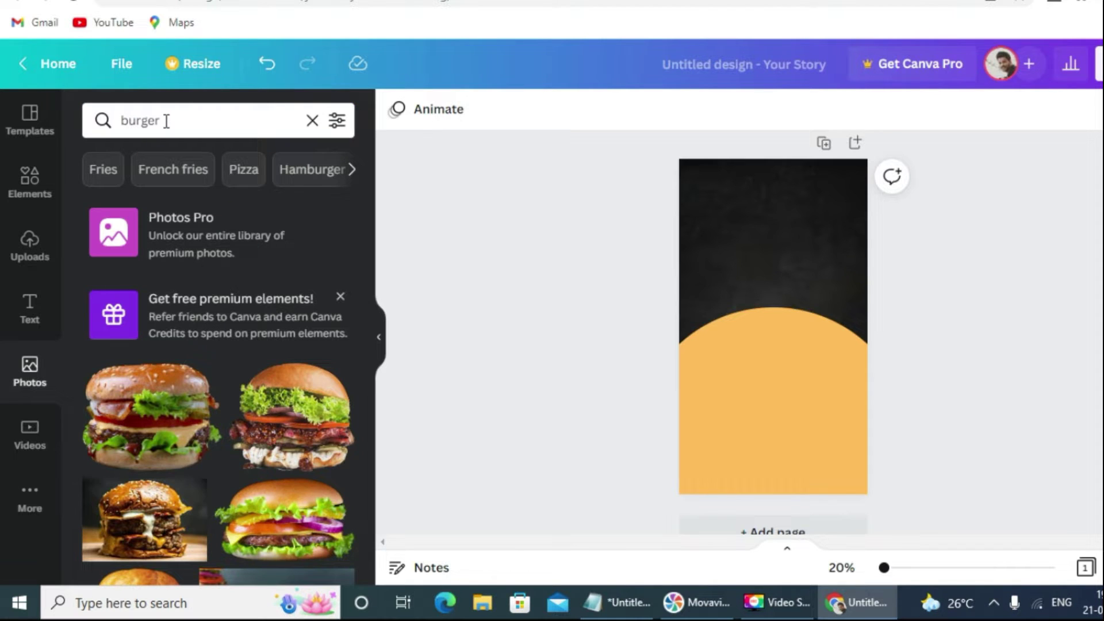
scroll(278, 402, "down", 3)
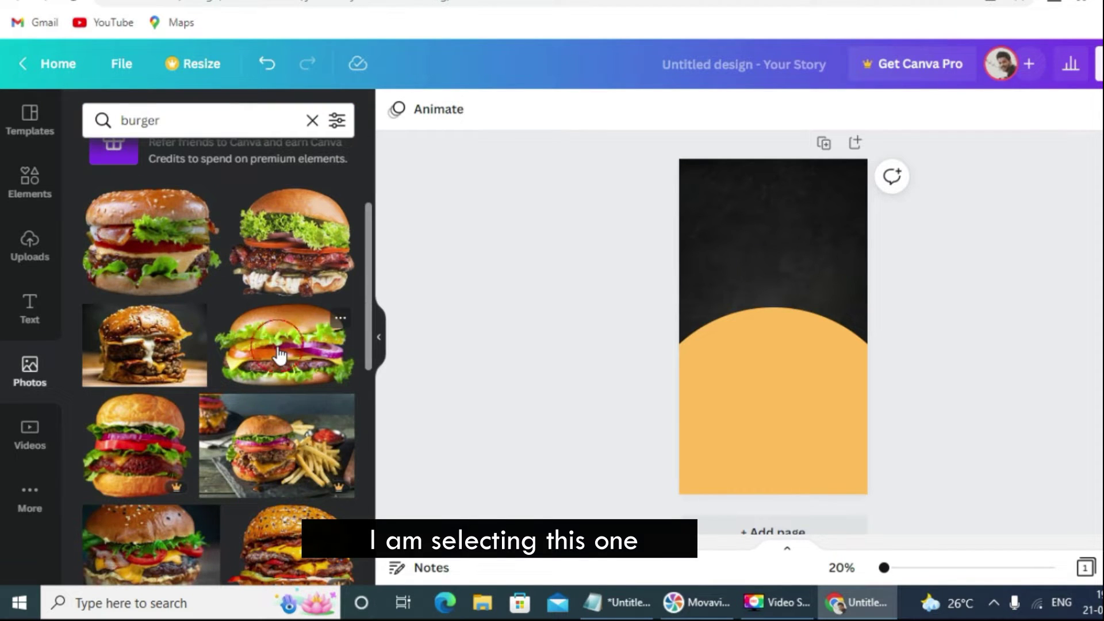
left_click(279, 355)
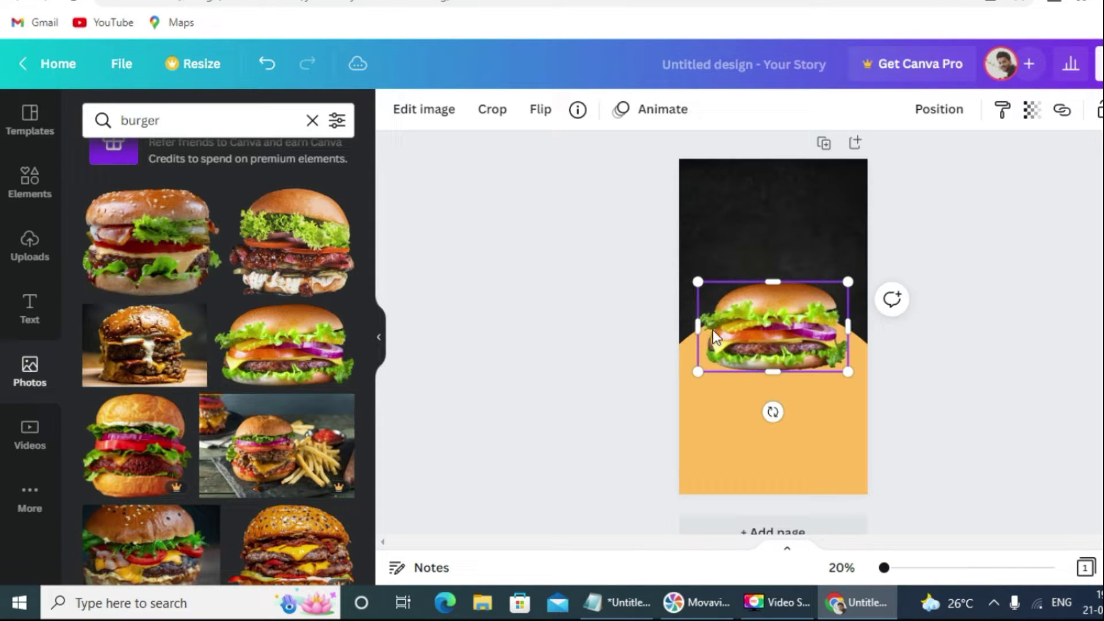
Step: Shrink the burger slightly, tilt it a little clockwise and centre it over the top of the orange arch
left_click_drag(694, 282, 714, 301)
mouse_move(781, 412)
left_mouse_down()
mouse_move(779, 429)
mouse_move(772, 421)
left_mouse_up()
left_click_drag(780, 343, 771, 321)
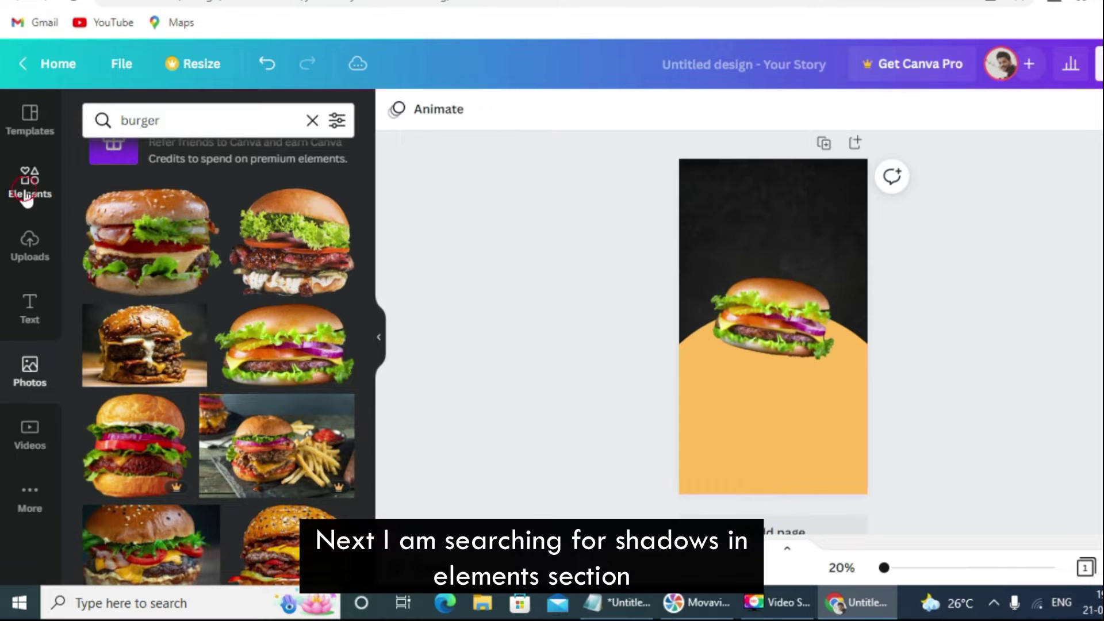
Step: Search the elements for "shadow" and add the soft slanted shadow to the page
left_click(29, 184)
left_click(164, 121)
double_click(164, 120)
type("shadow")
key("Return")
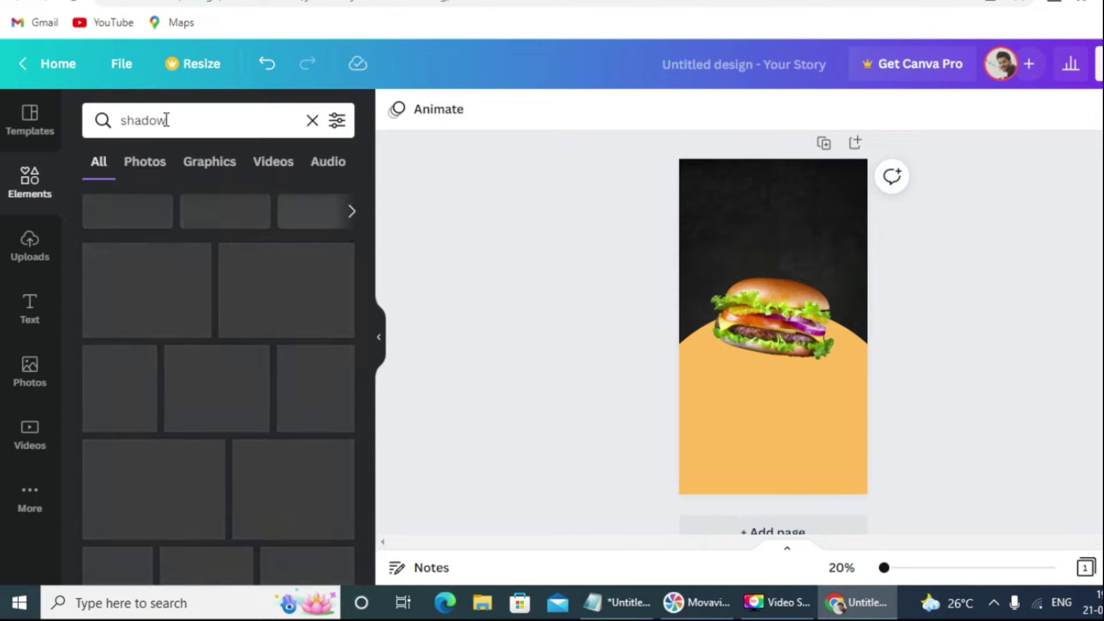
scroll(247, 525, "down", 3)
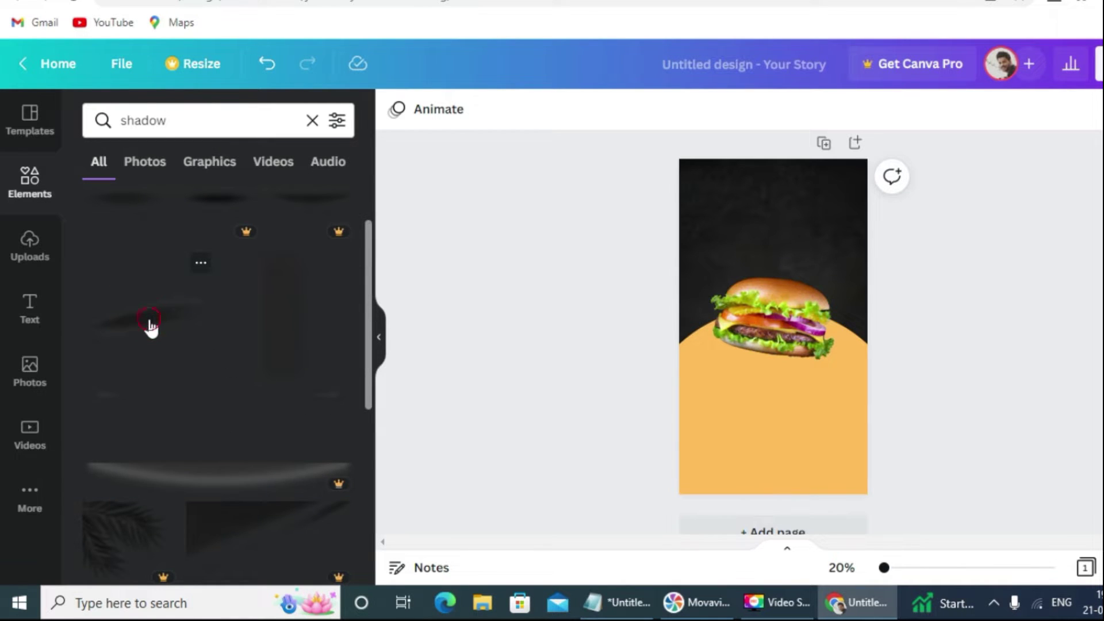
left_click(149, 323)
Step: Shrink the shadow, rotate it until it lies level and place it just beneath the burger
left_click_drag(775, 339, 771, 379)
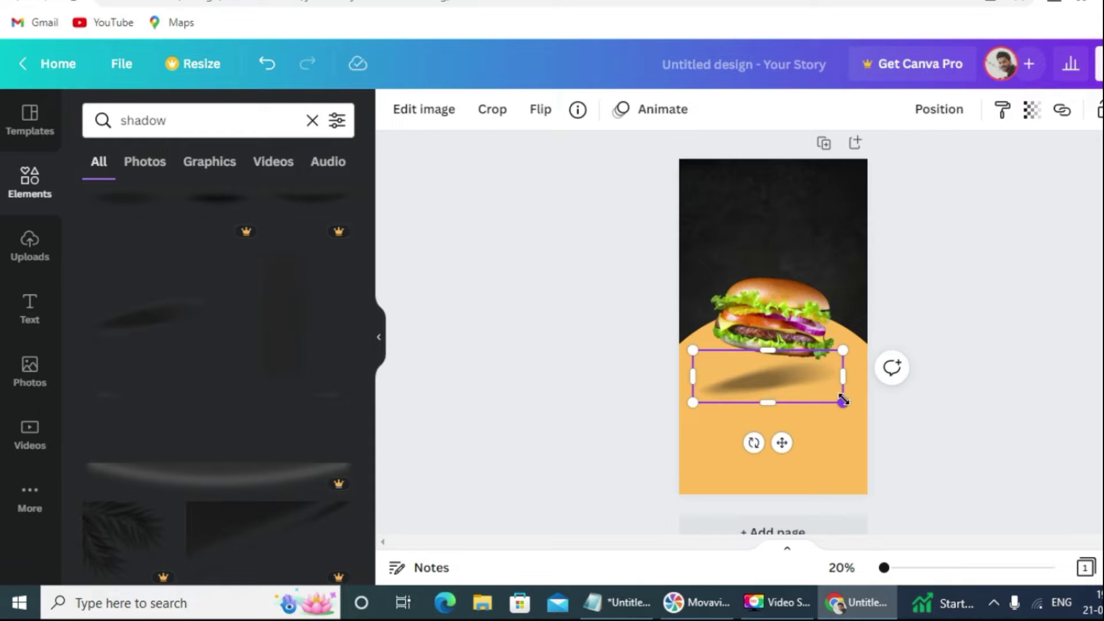
left_click_drag(840, 399, 816, 394)
left_click_drag(756, 373, 766, 375)
left_click_drag(749, 433, 738, 428)
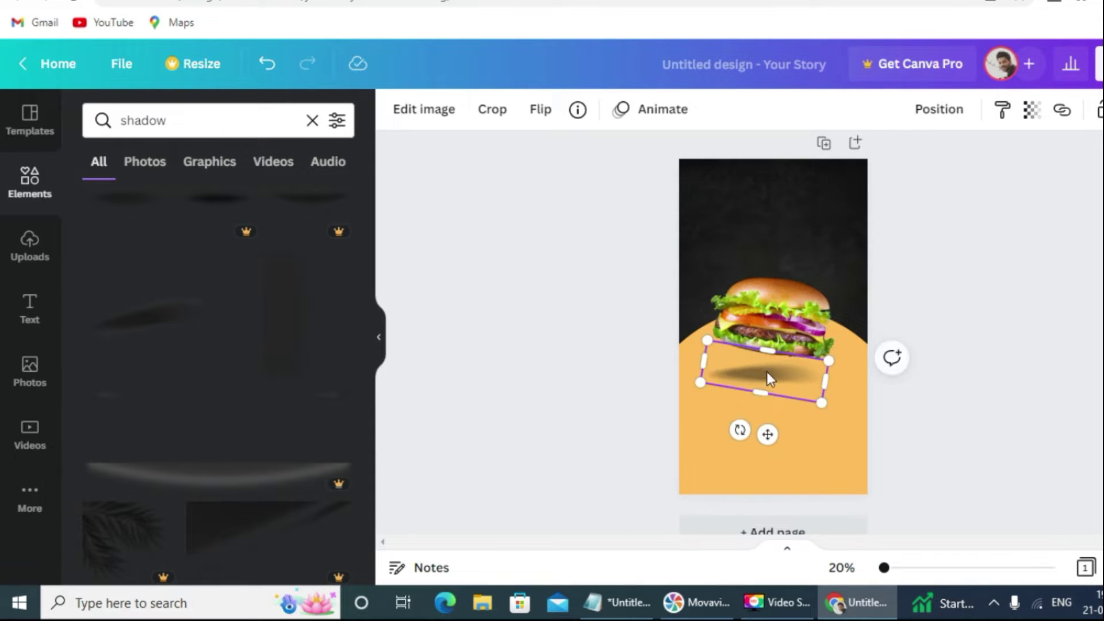
Step: Lower the shadow's transparency value to about 36
left_click(1035, 113)
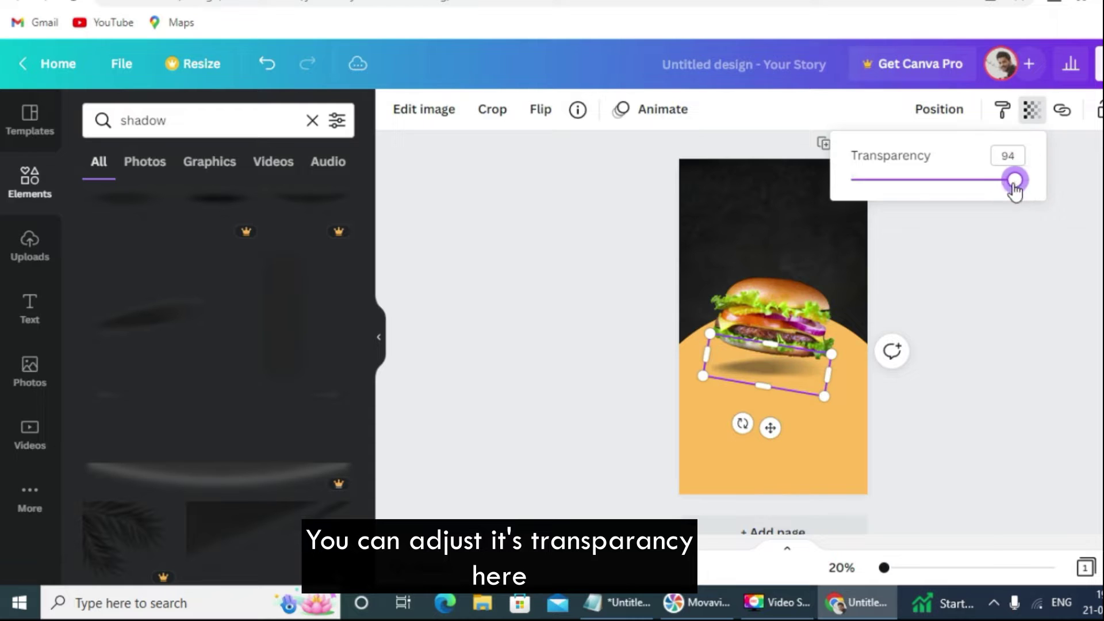
left_click_drag(968, 194, 897, 198)
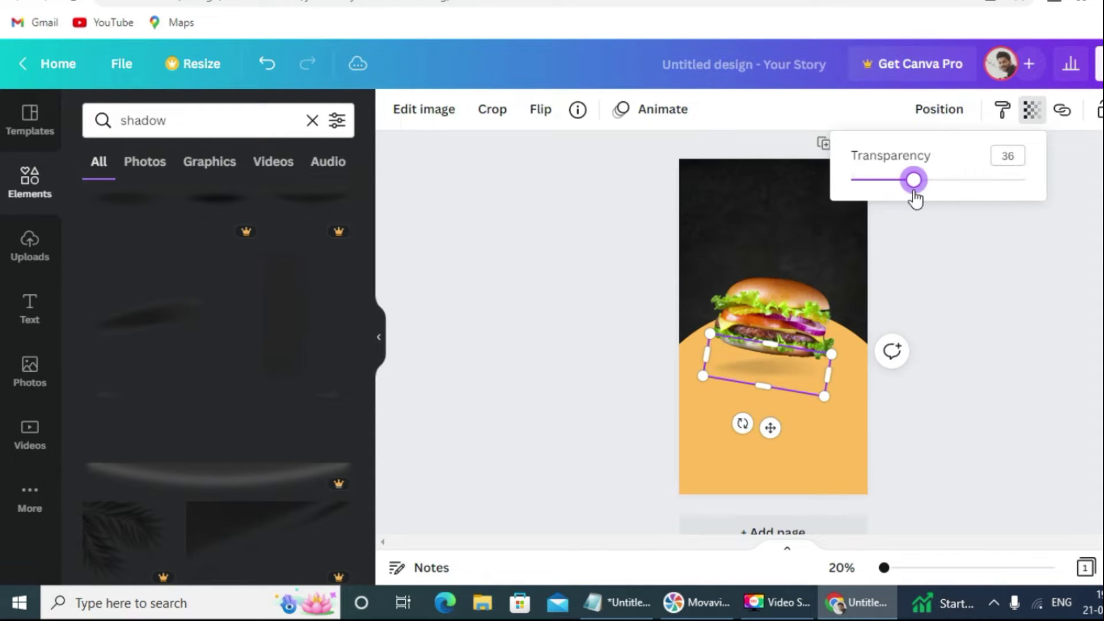
left_click(959, 293)
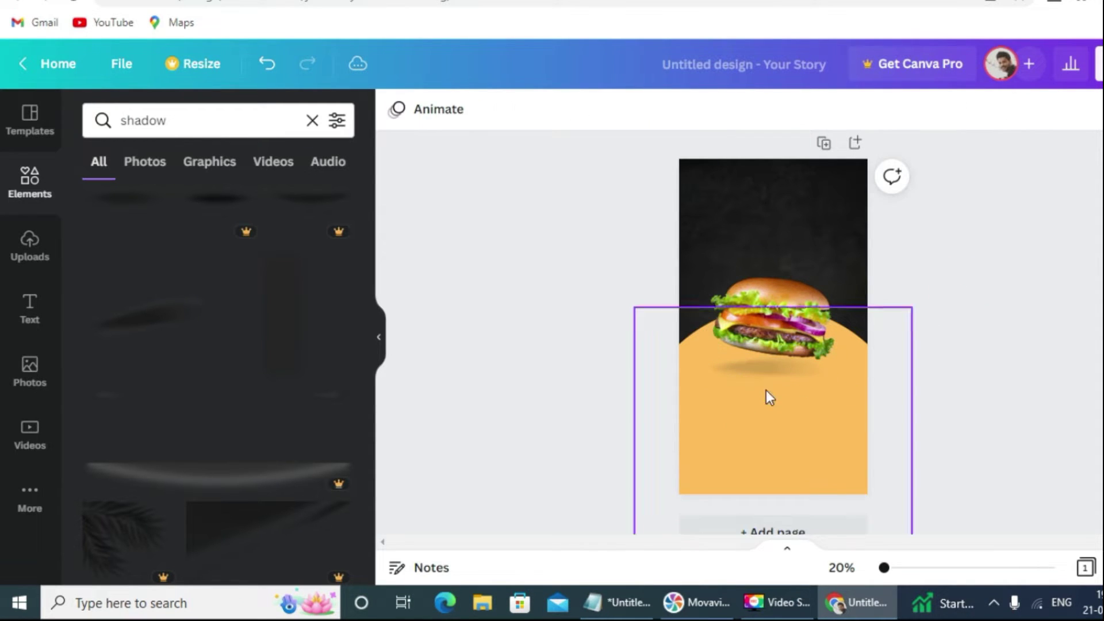
Step: Nudge the shadow slightly closer to the burger and send it backward behind the burger
left_click(784, 364)
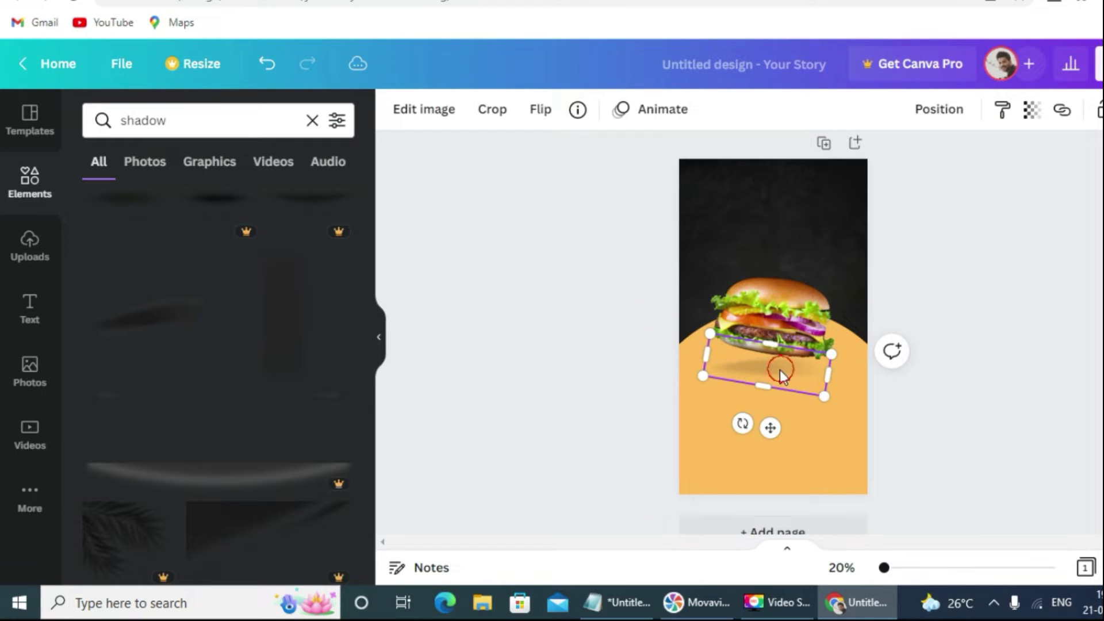
left_click_drag(780, 366, 780, 362)
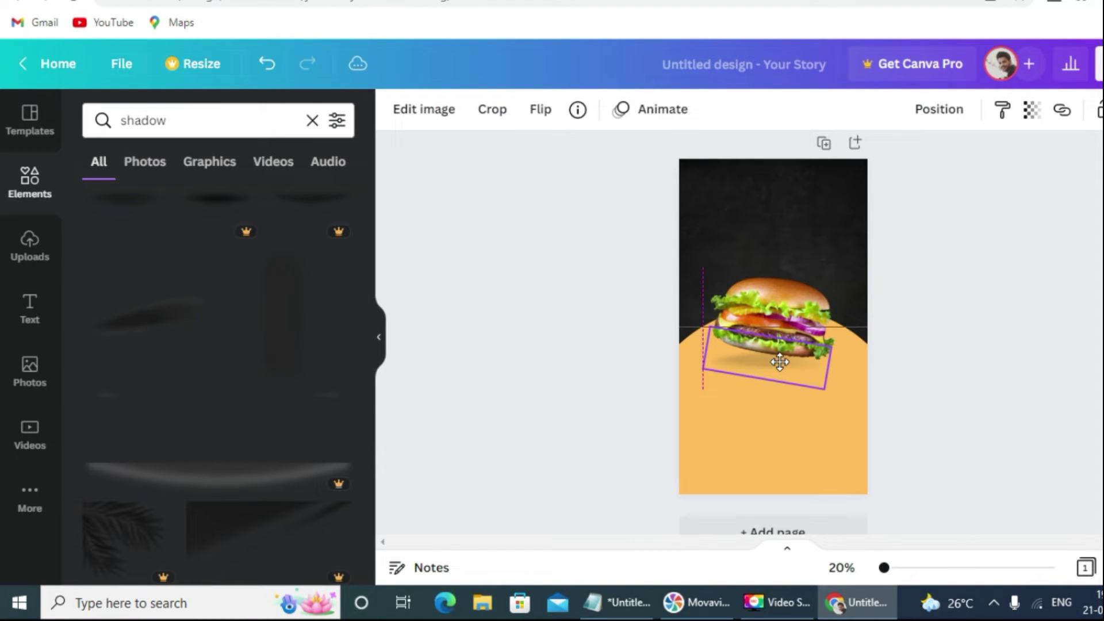
left_click(923, 107)
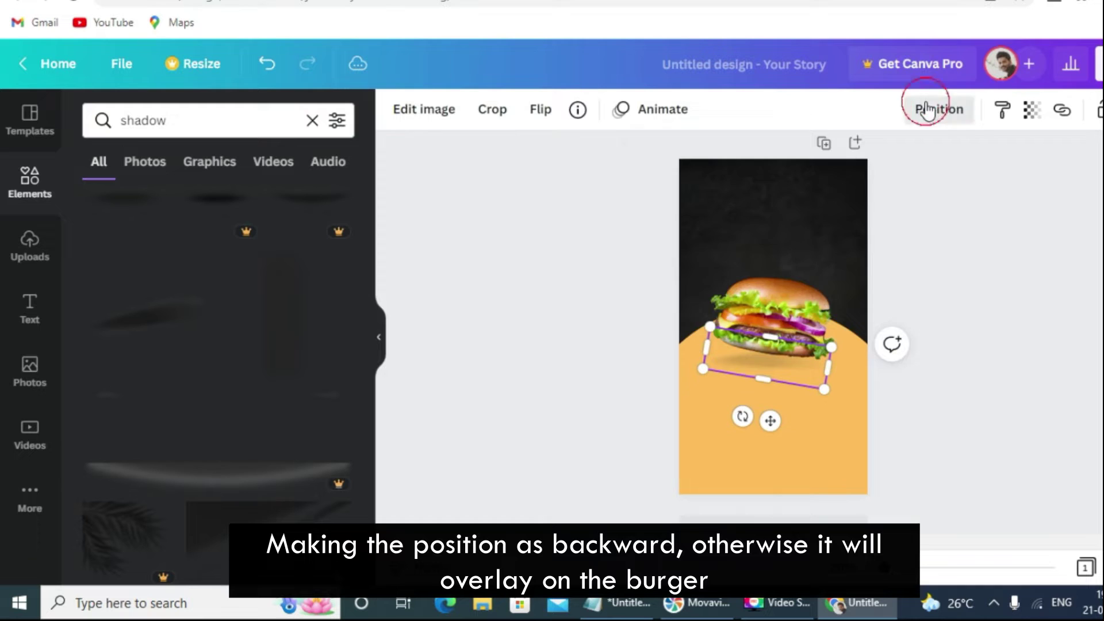
left_click(857, 187)
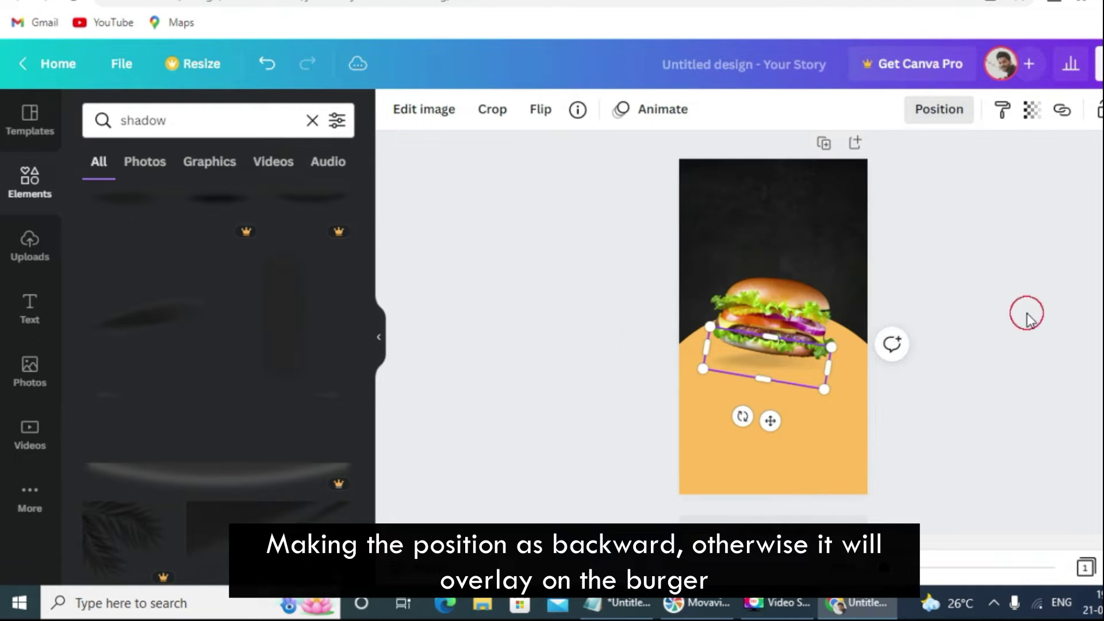
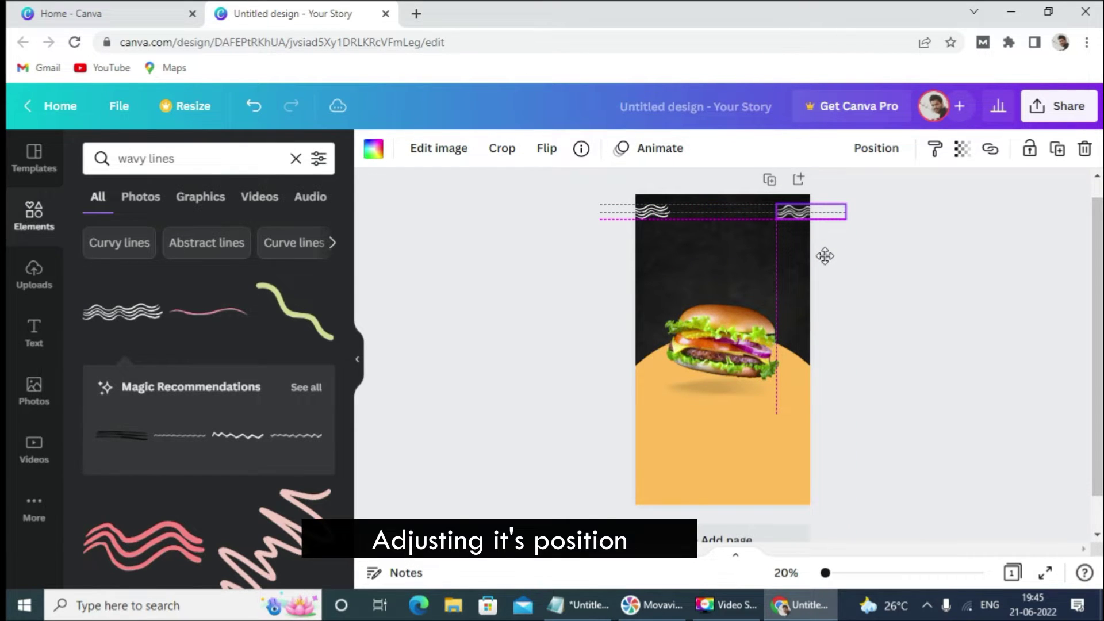
Step: Search the elements for "abstract", limit the results to graphics and add the brown droplet splash to the page
left_click(893, 318)
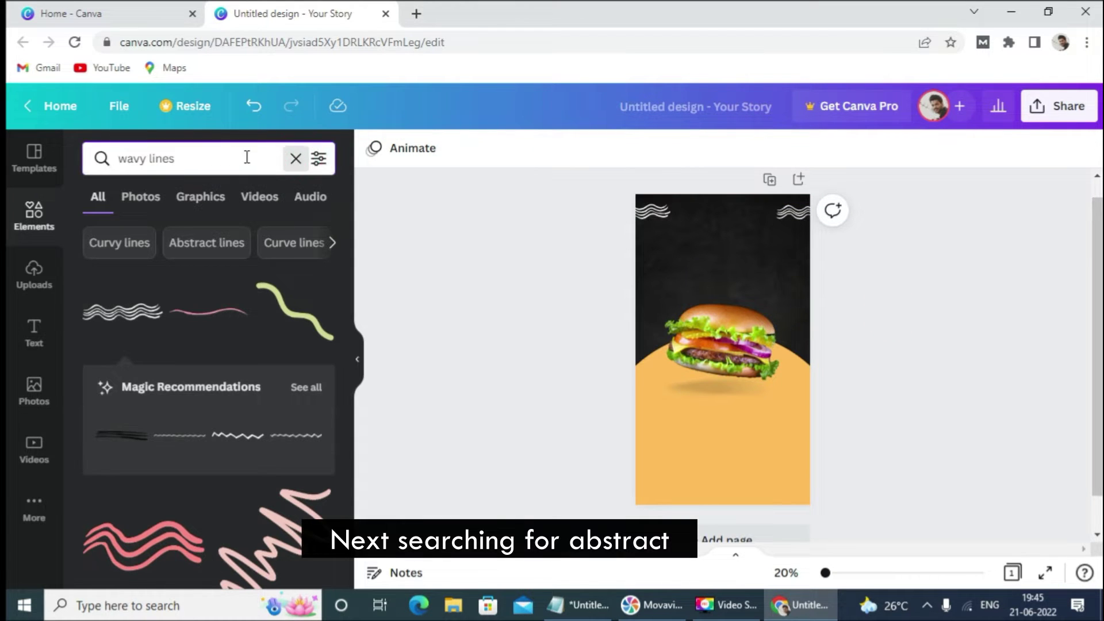
left_click(295, 158)
type("abstract")
key("Return")
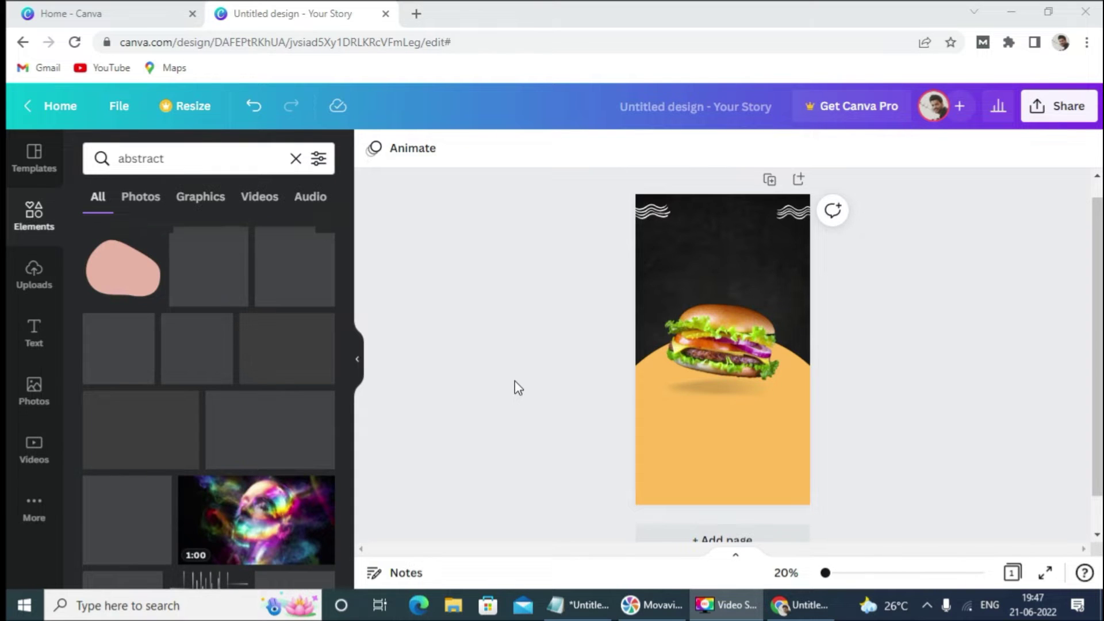
left_click(199, 197)
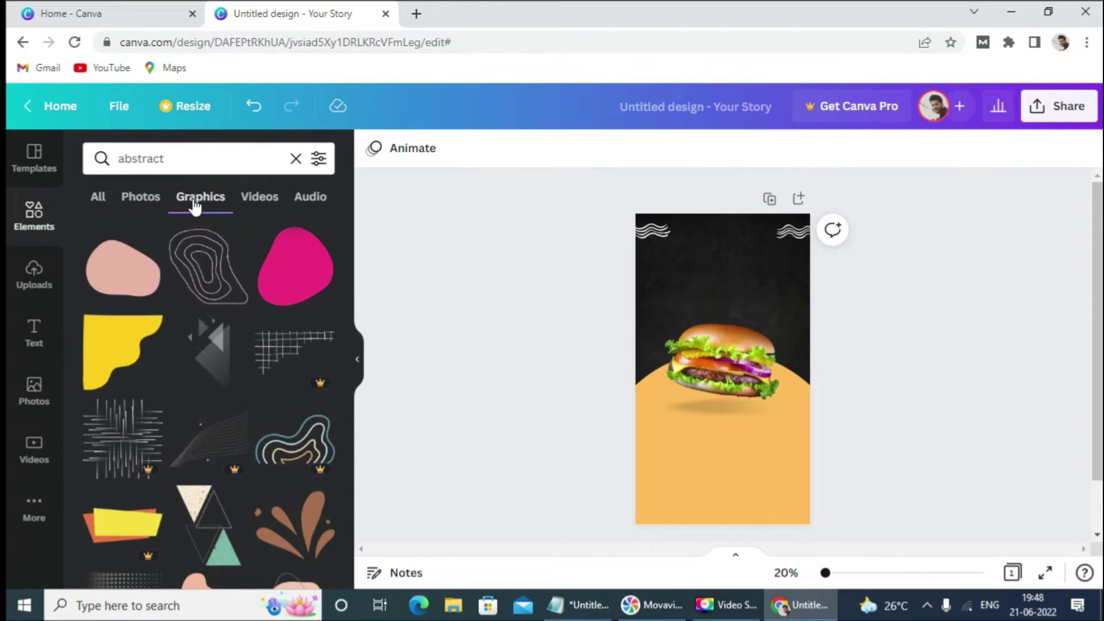
scroll(288, 432, "down", 2)
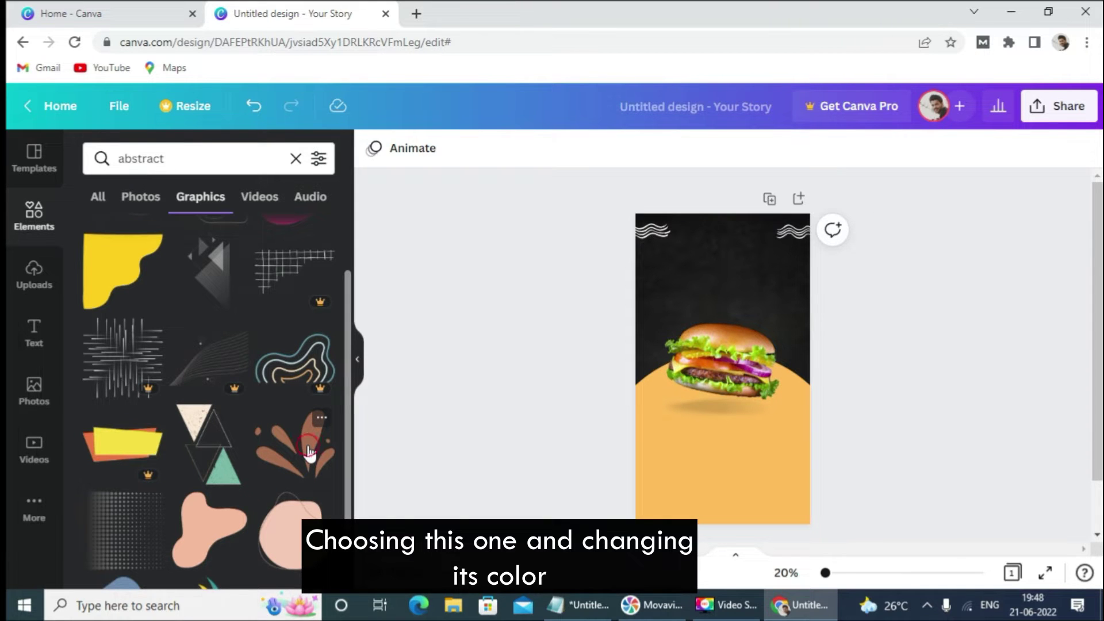
left_click(310, 451)
Step: Place the small splash tilted at the burger's upper left and recolour it with the document's light orange
left_click_drag(689, 344, 679, 322)
left_click_drag(692, 366, 682, 367)
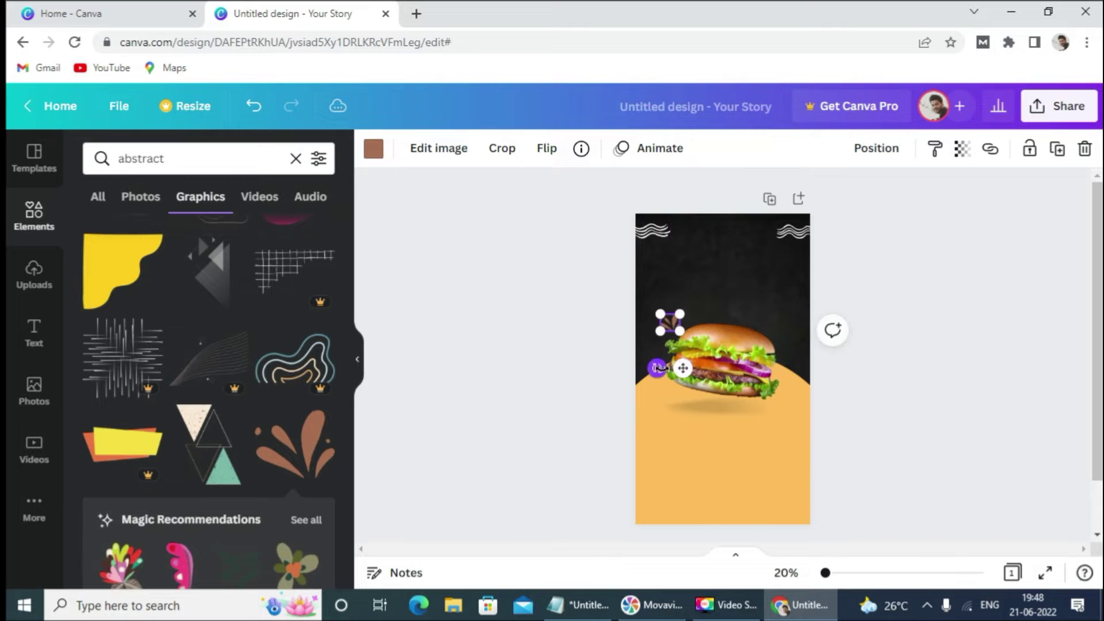
left_click(376, 152)
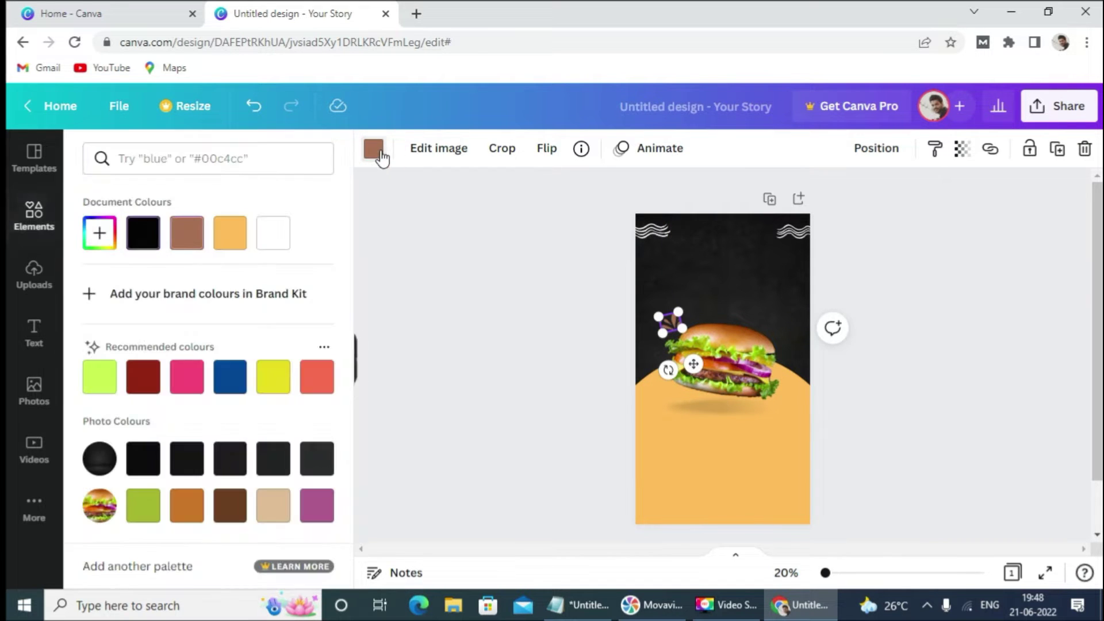
left_click(230, 233)
left_click(913, 301)
Step: Duplicate the orange splash, move the copy to the burger's upper right and flip it horizontally
left_click(677, 318)
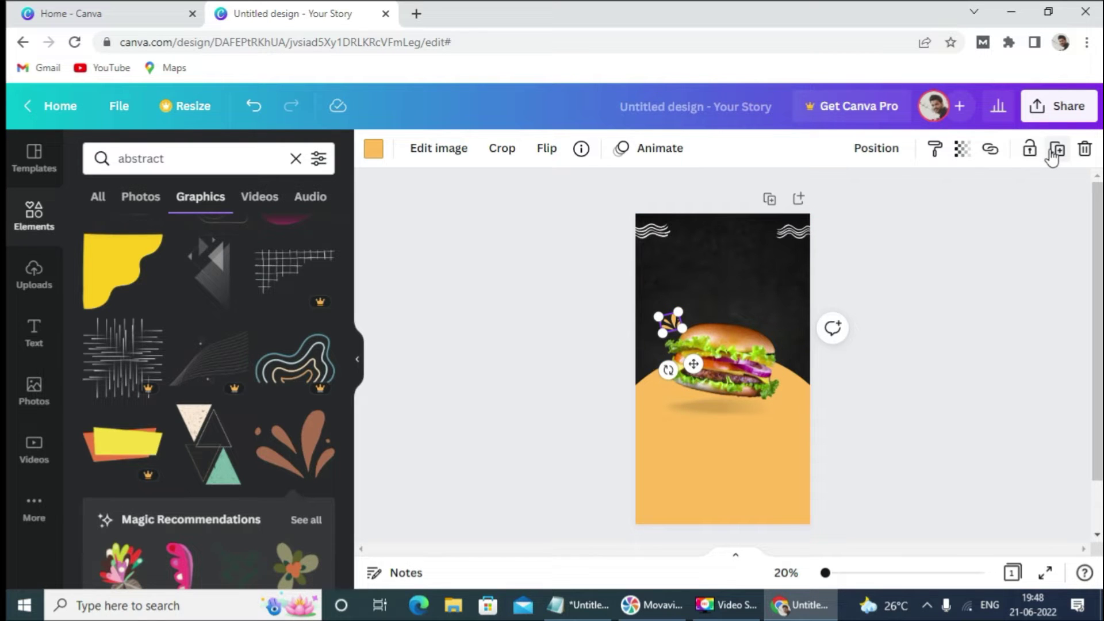
left_click(1056, 151)
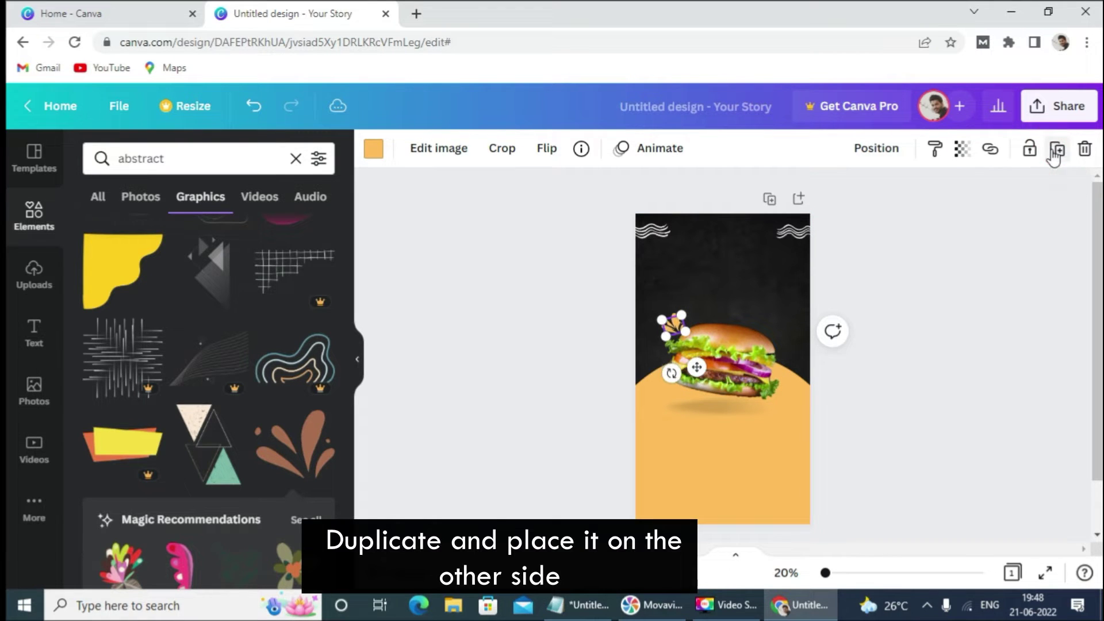
left_click_drag(697, 367, 781, 361)
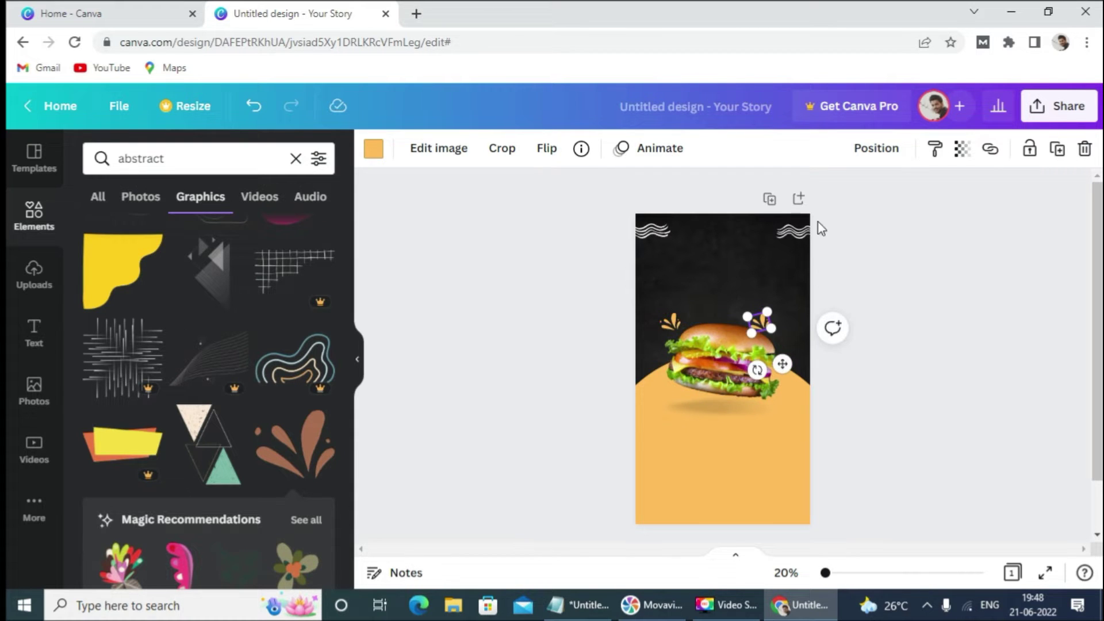
left_click(547, 151)
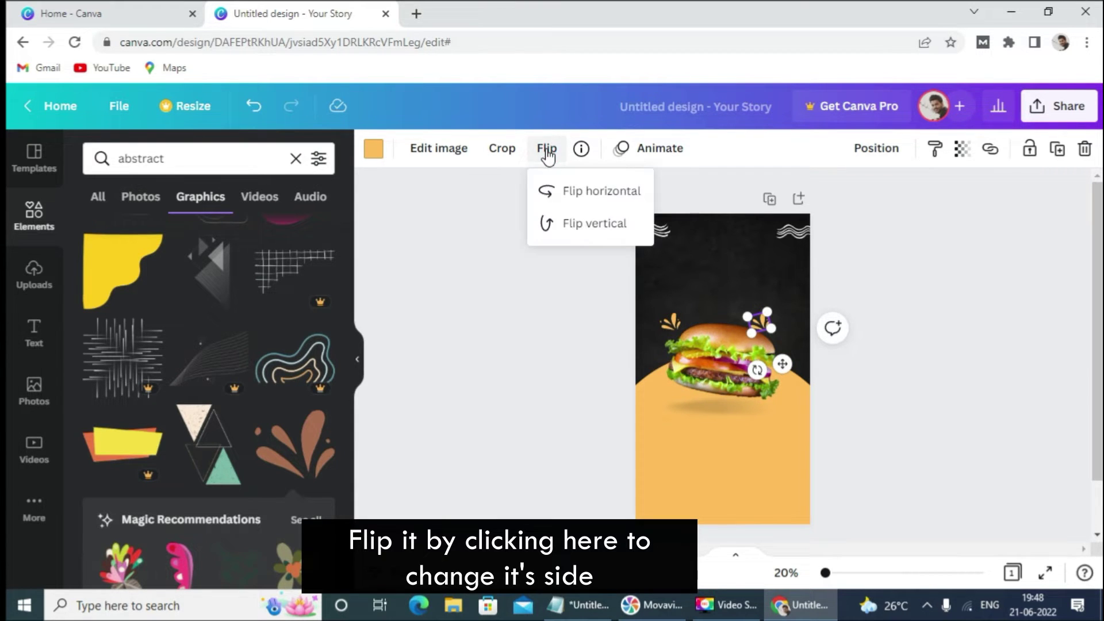
left_click(581, 196)
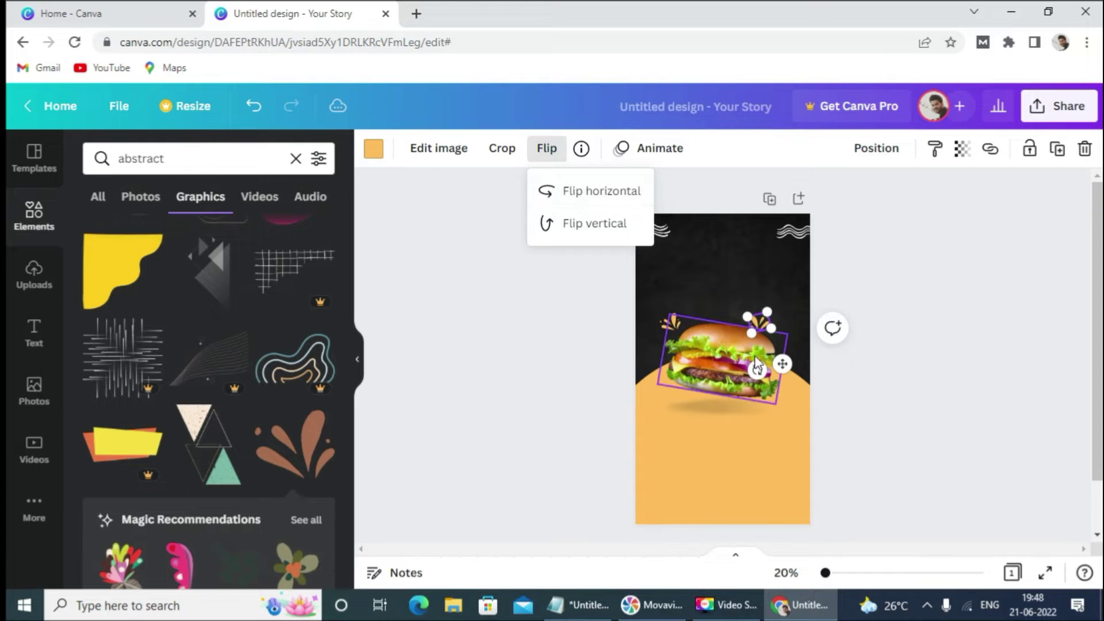
left_click(879, 368)
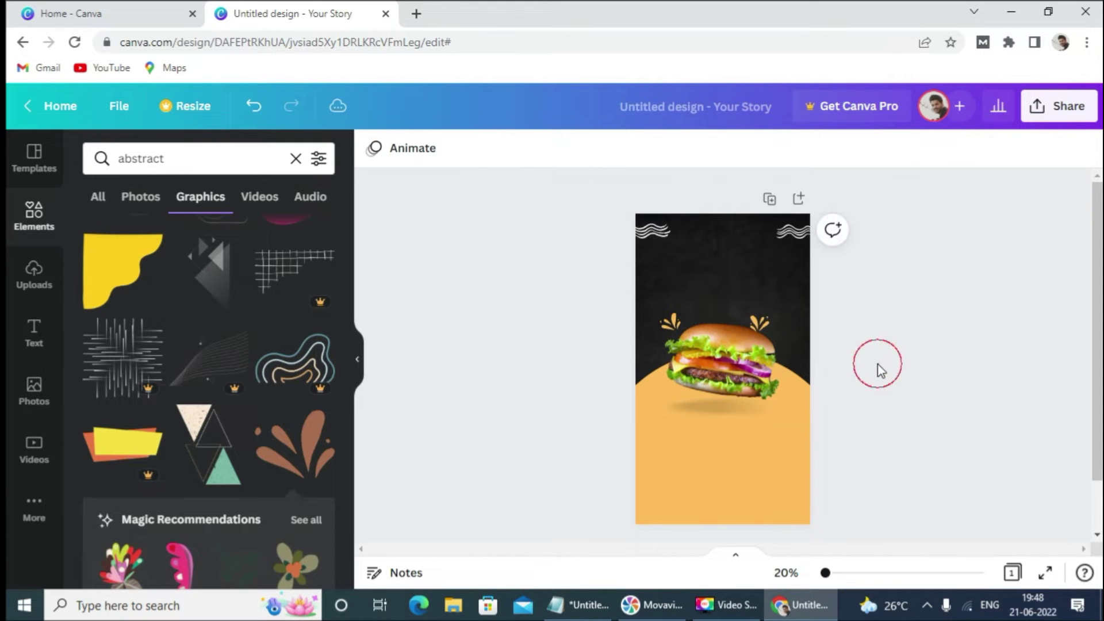
Step: Adjust the copied splash's rotation and position at the burger's upper right and recolour it white
left_click(769, 369)
left_click(774, 324)
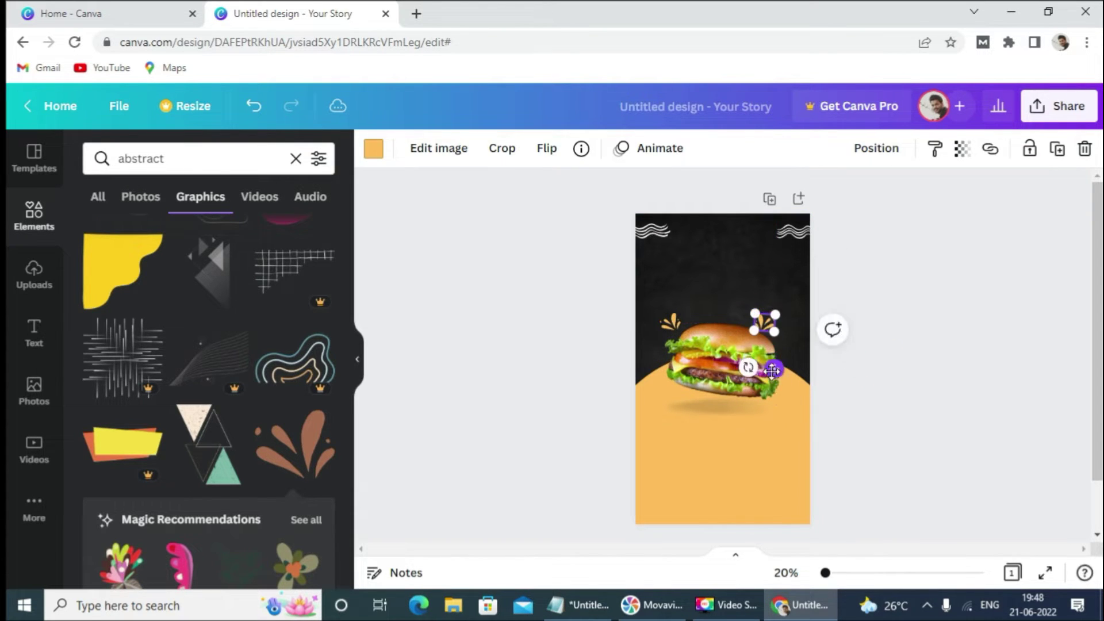
left_click(373, 154)
left_click(229, 231)
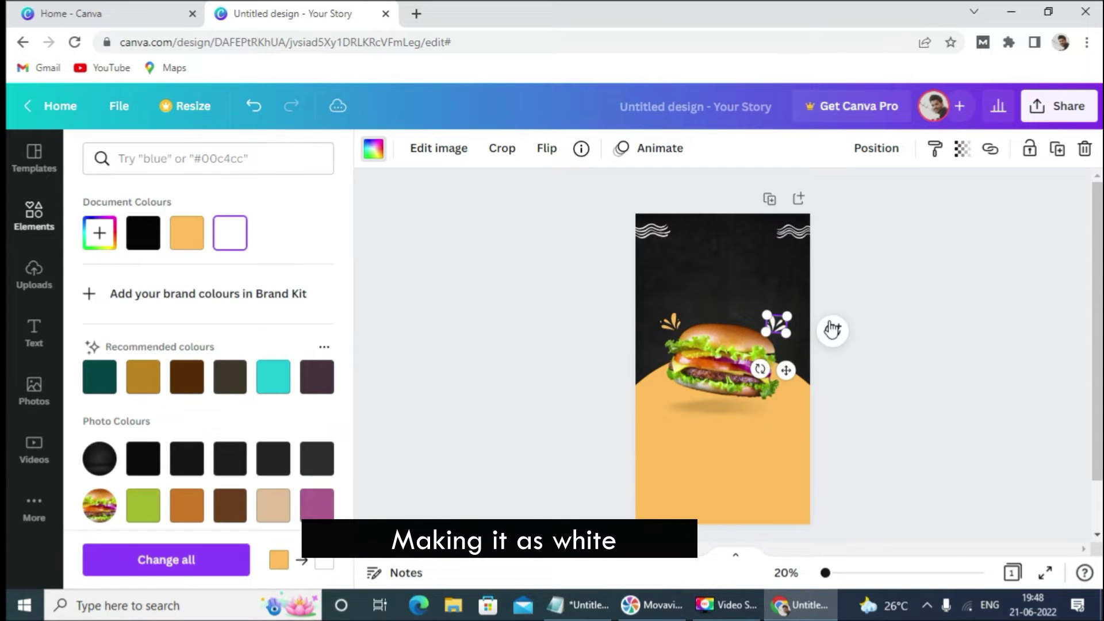
left_click(971, 275)
Step: Search the graphics for "circle", add the solid white circle and place it small over the burger's lower left edge
double_click(133, 158)
type("circle")
key("Return")
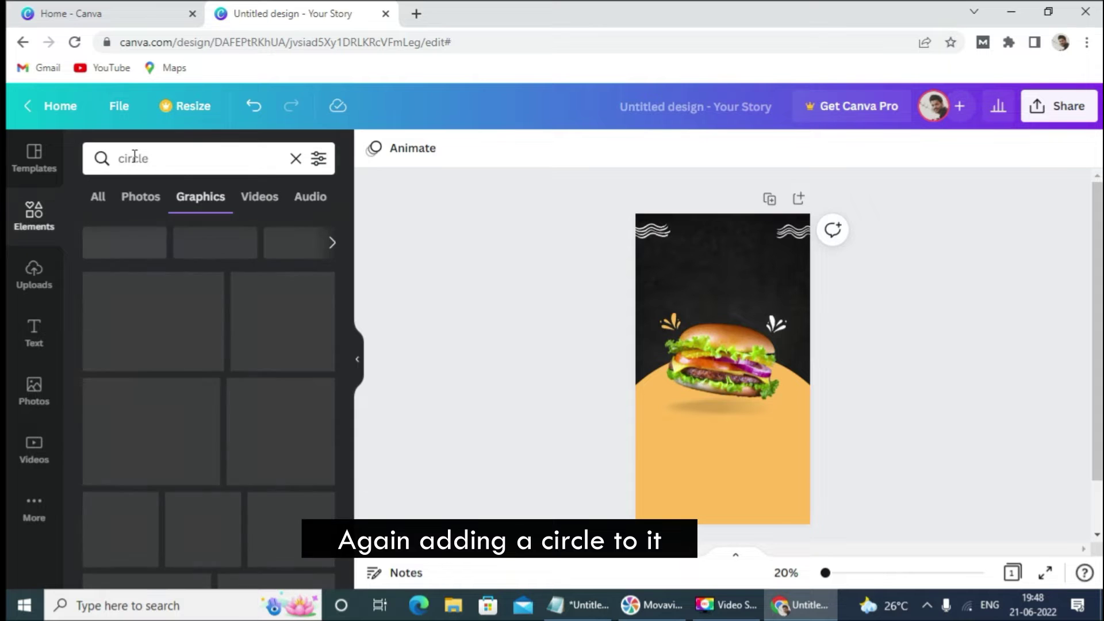
left_click(129, 325)
left_click_drag(758, 334, 677, 387)
left_click(670, 425)
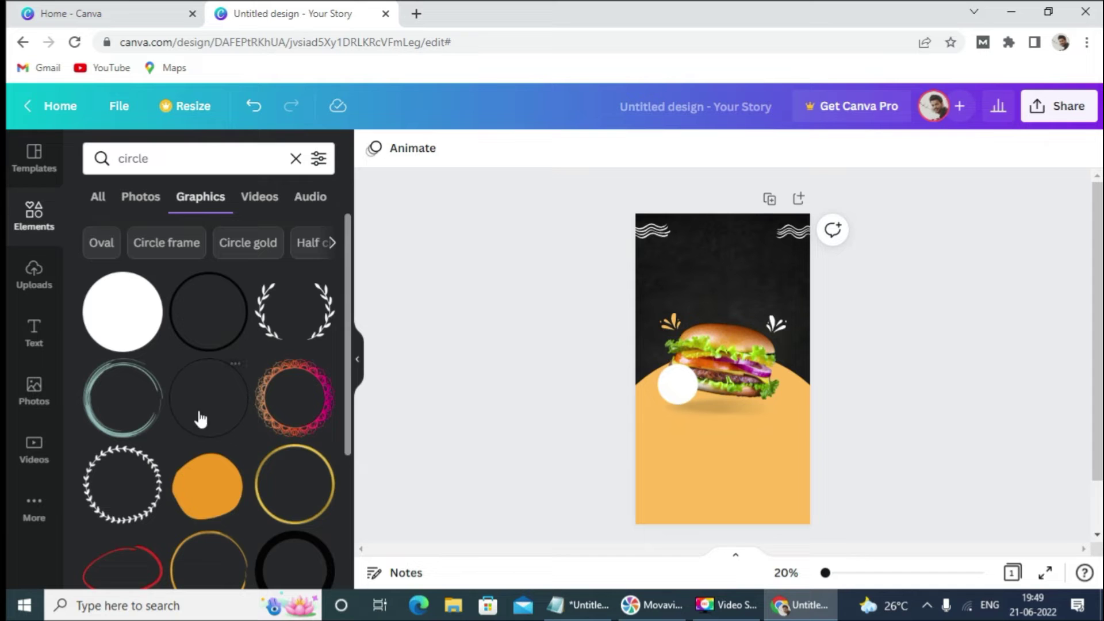
Step: Add a subheading reading "FREE", copied from the Notepad notes, and place it over the white circle
left_click(35, 334)
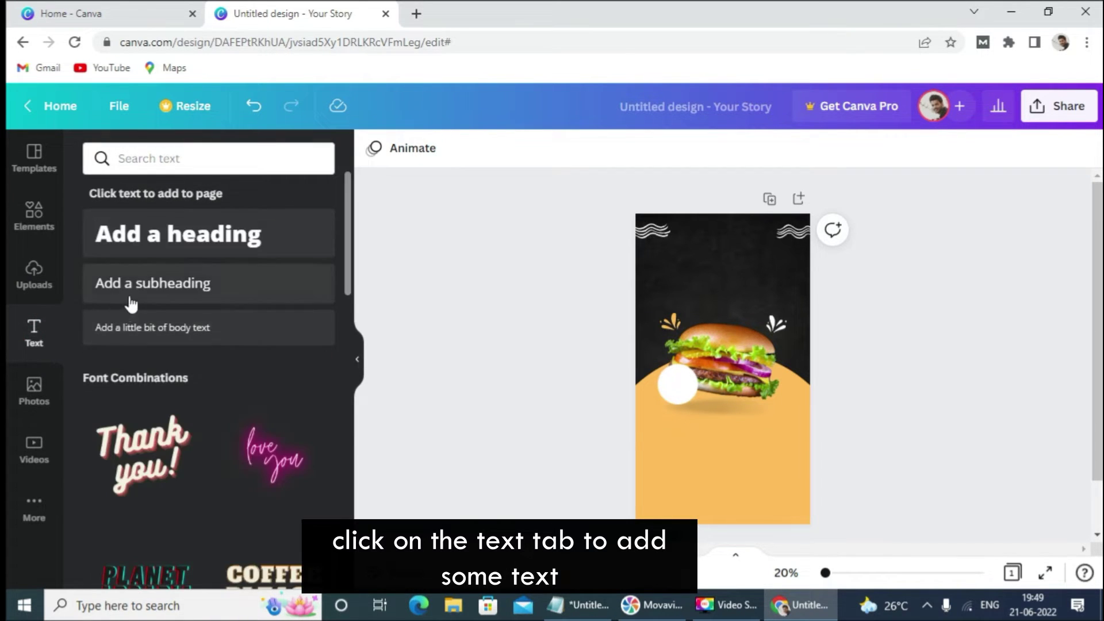
left_click(190, 284)
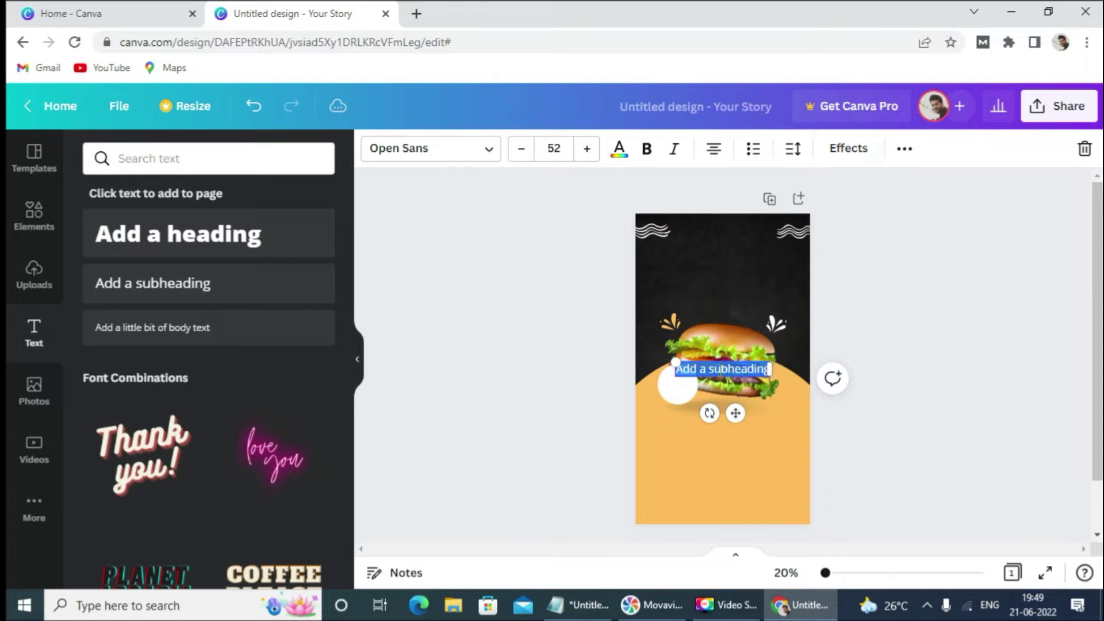
left_click(591, 613)
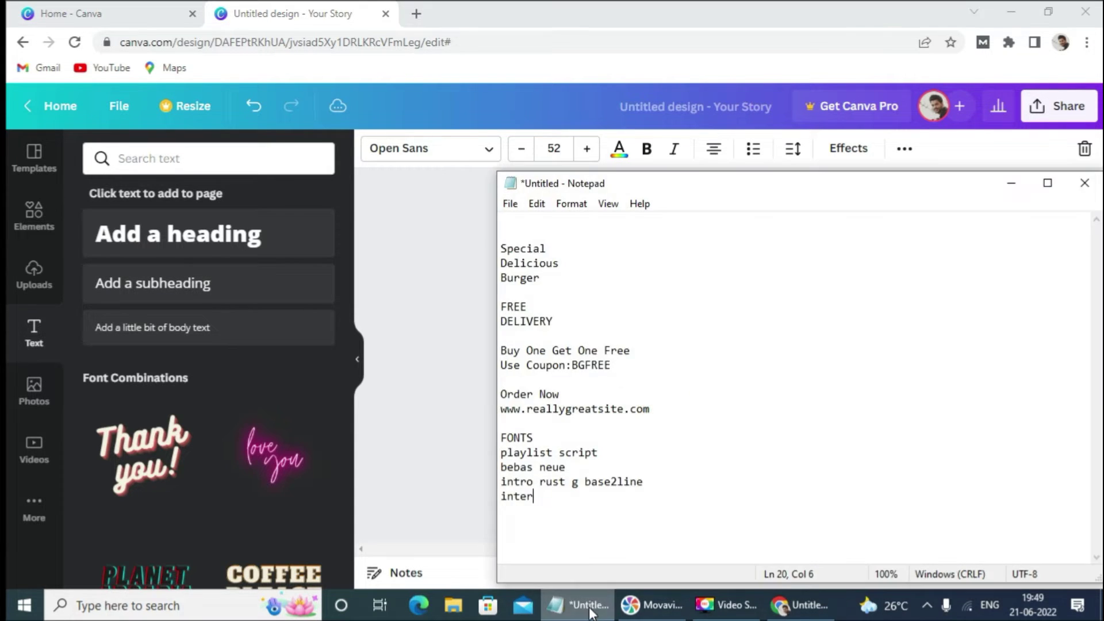
right_click(516, 305)
left_click(543, 357)
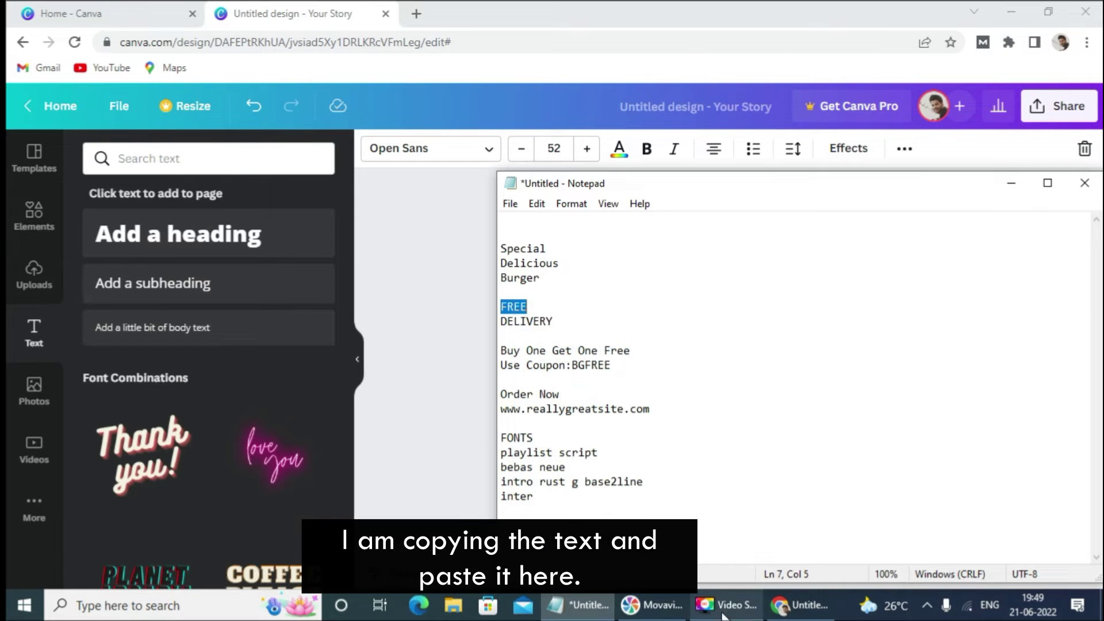
left_click(802, 617)
right_click(708, 371)
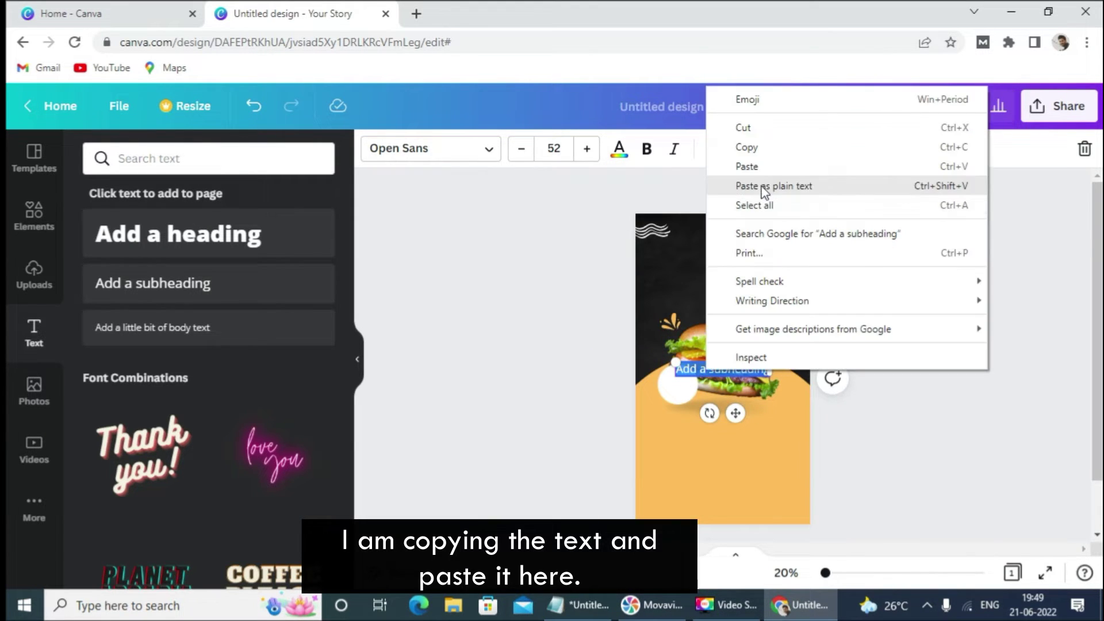
left_click(758, 168)
left_click_drag(723, 368, 678, 382)
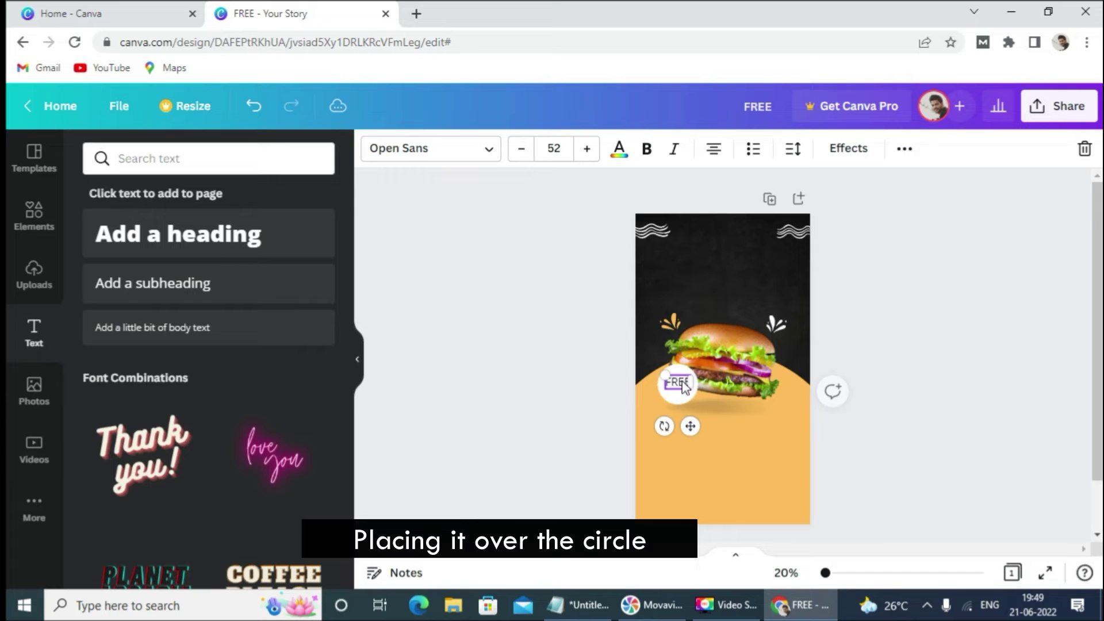
Step: Set the "FREE" text to the bold Inter font and tilt it slightly counter-clockwise
left_click(436, 149)
type("inter")
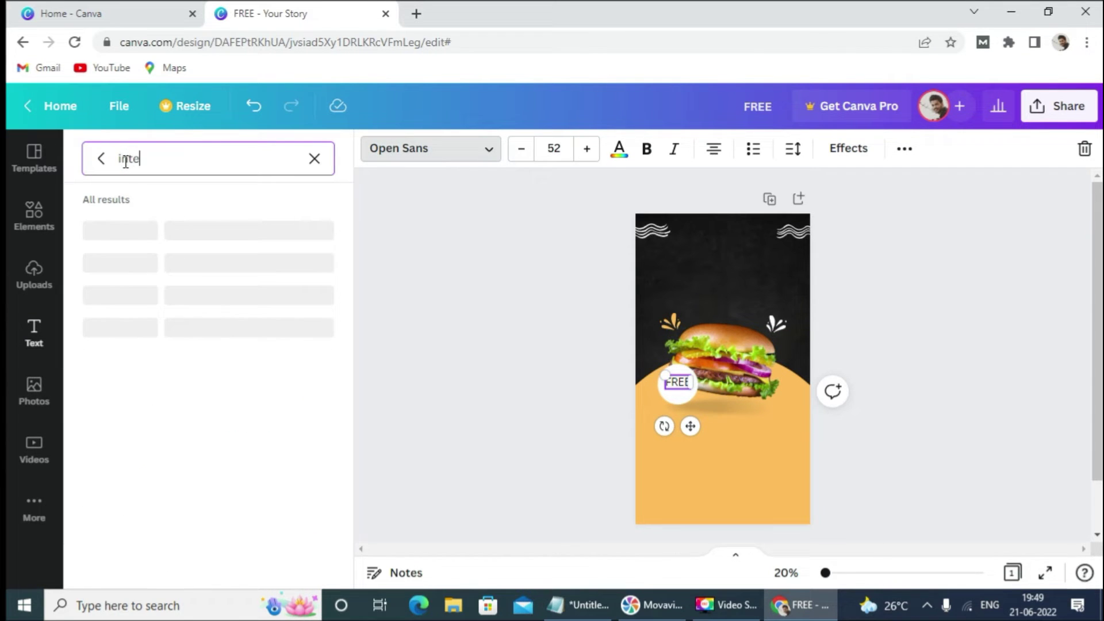
left_click(127, 230)
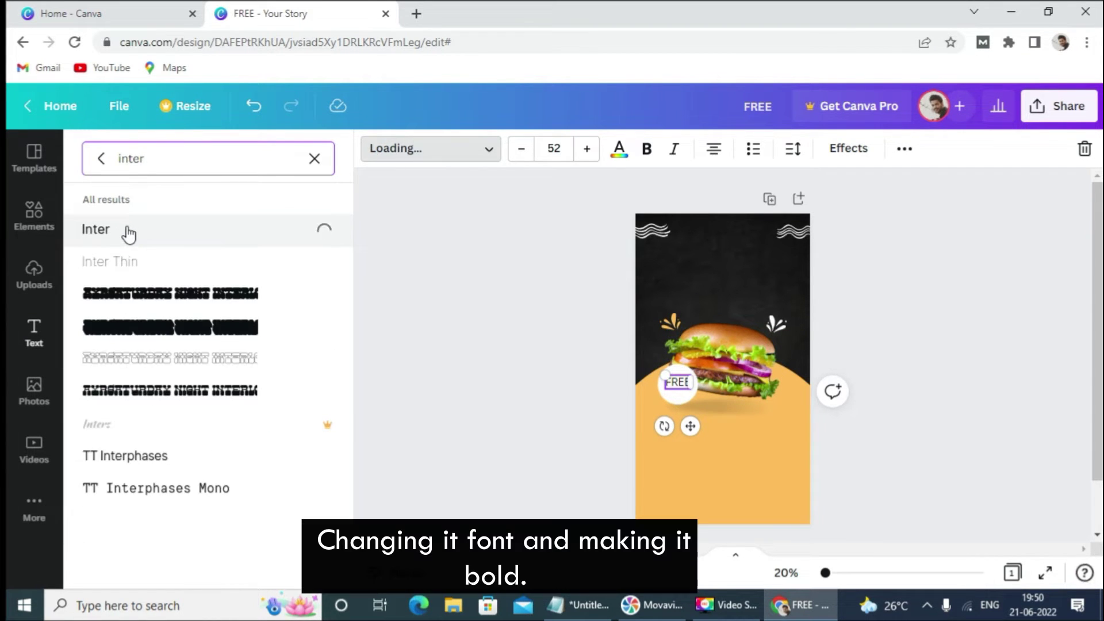
left_click(649, 152)
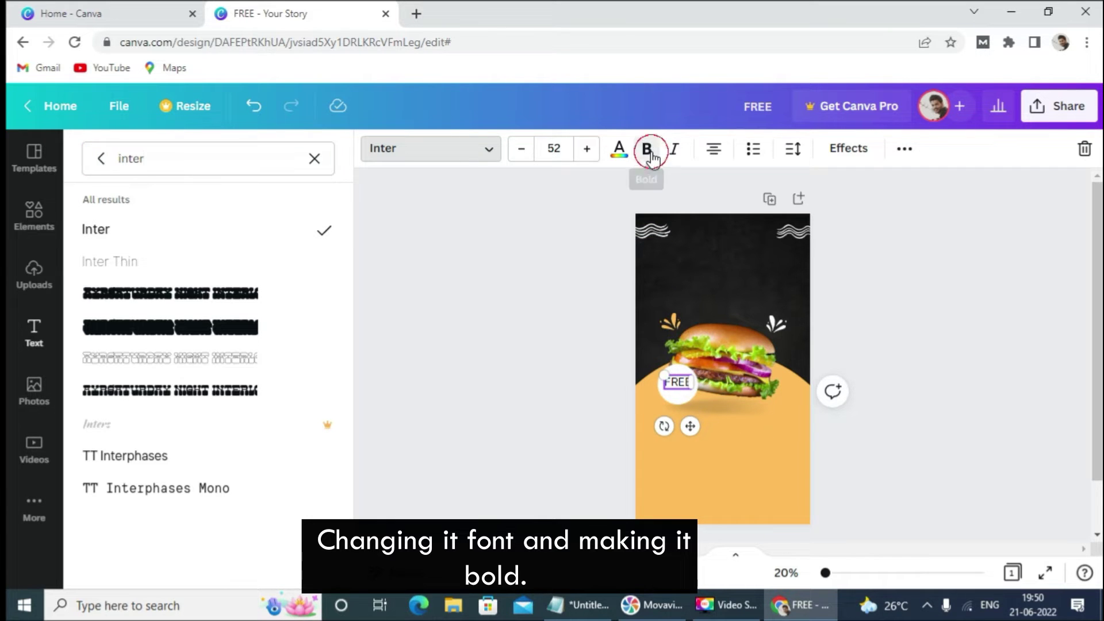
left_click(910, 247)
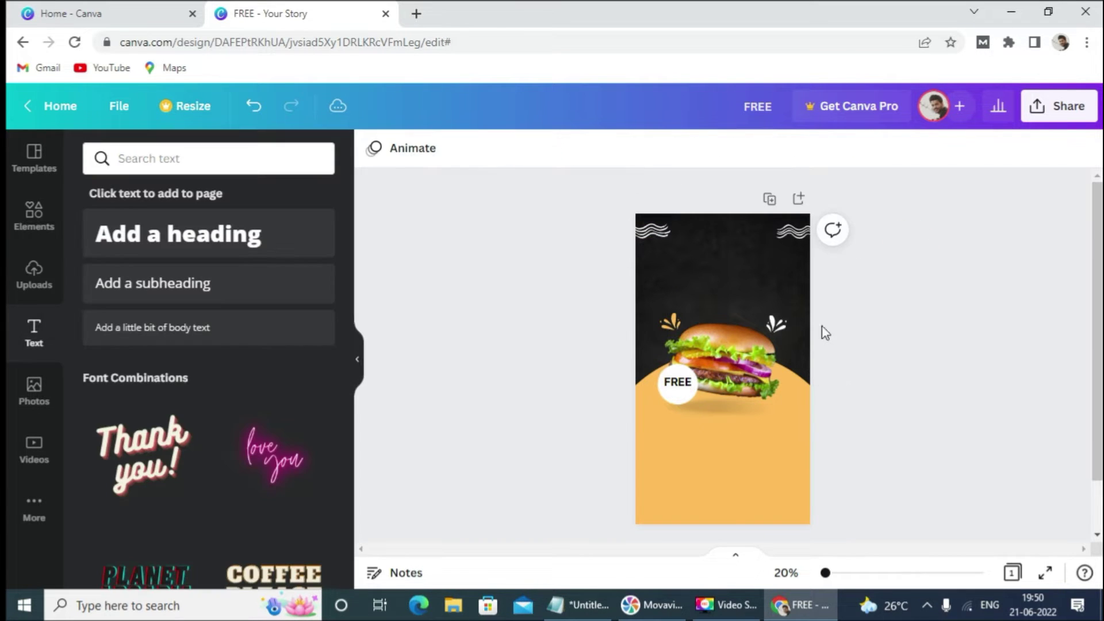
left_click(687, 388)
left_click_drag(667, 426, 677, 425)
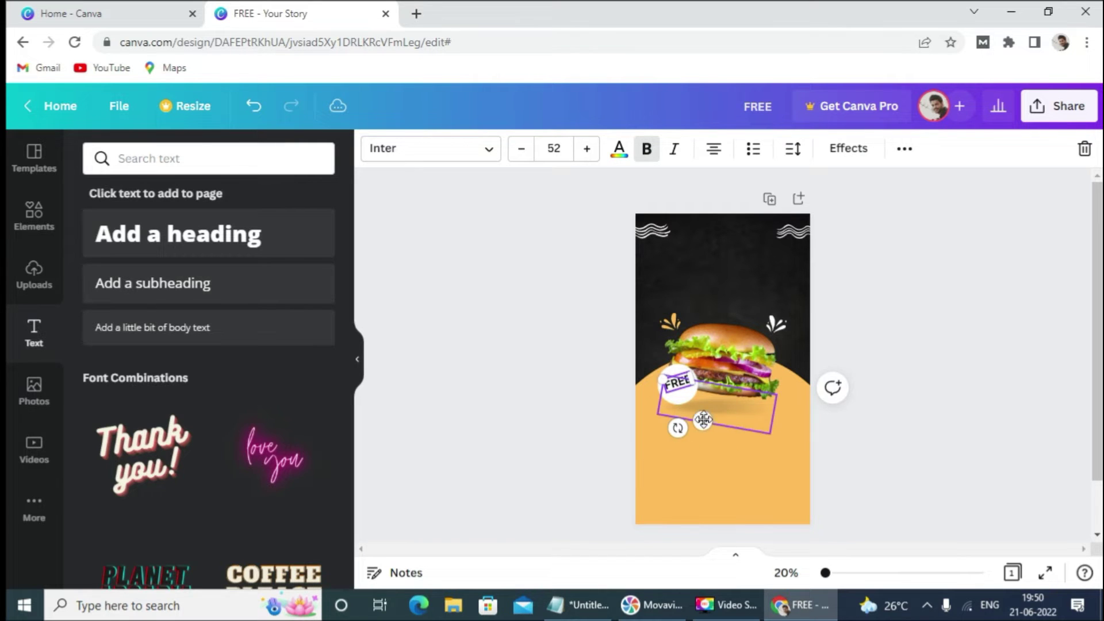
Step: Duplicate the tilted "FREE" text, move the copy just below the original and remove its bold formatting
left_click(904, 151)
left_click(898, 188)
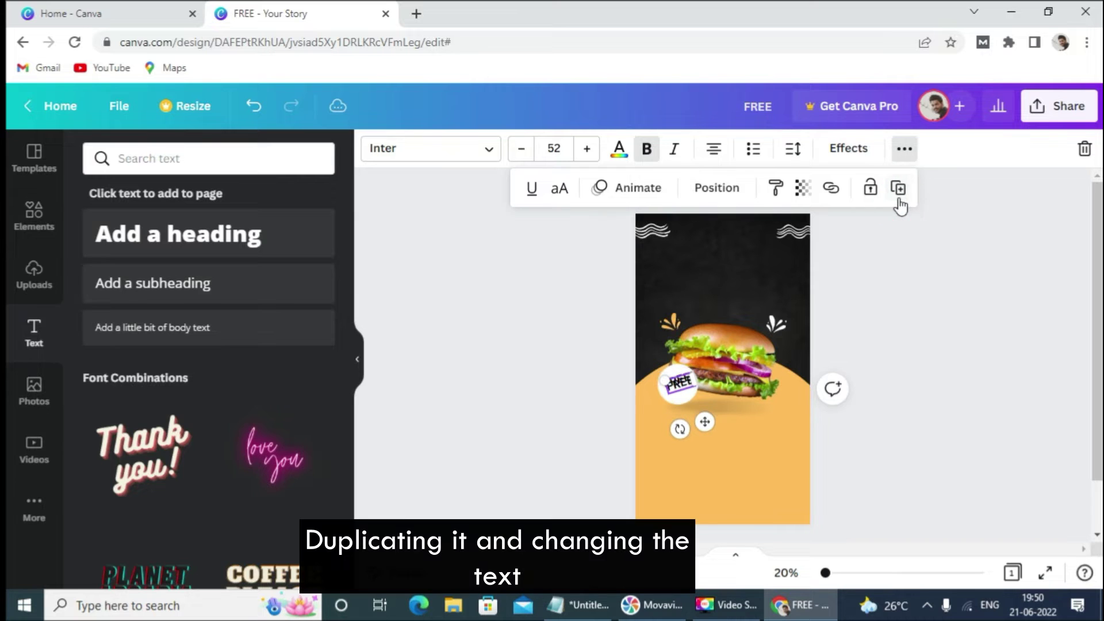
left_click_drag(707, 421, 709, 431)
left_click(646, 148)
Step: Replace the copied text's wording with "DELIVERY", copied from the Notepad notes
key("alt+Tab")
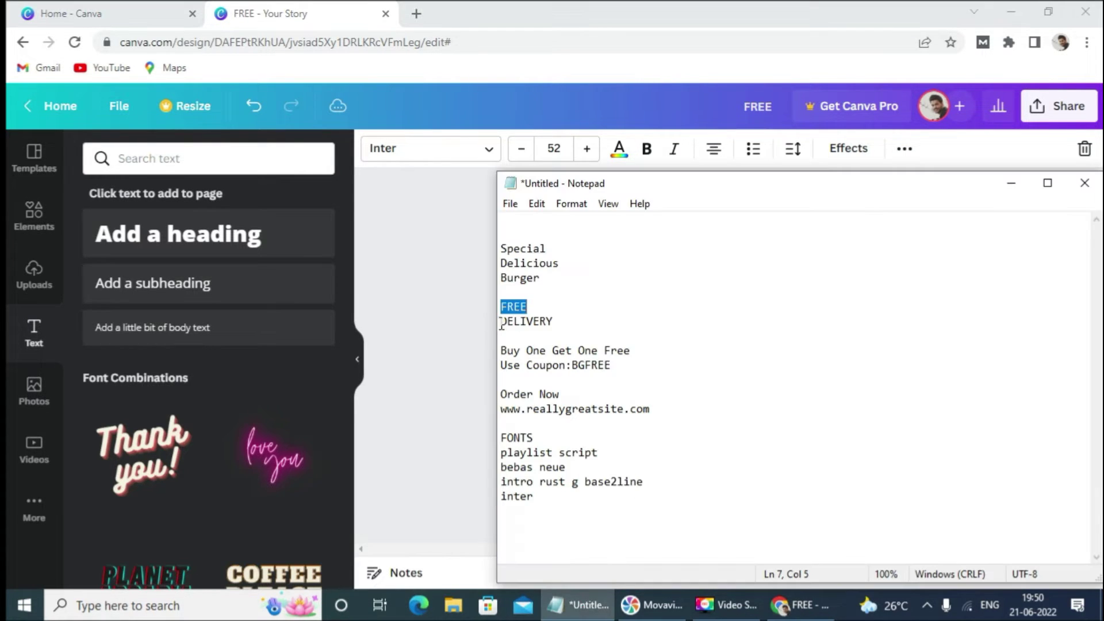
right_click(538, 321)
left_click(575, 370)
key("alt+Tab")
right_click(681, 398)
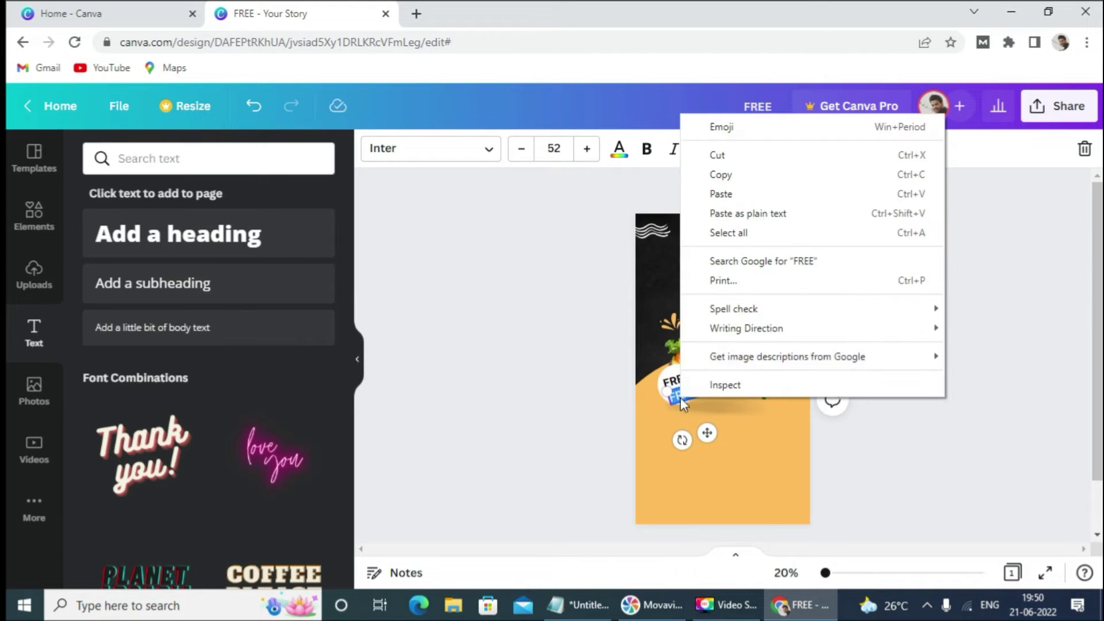
left_click(736, 205)
Step: Shrink the "DELIVERY" text to about size 27.8 and fit it, tilted, directly beneath "FREE" inside the white circle
left_click_drag(699, 404, 706, 425)
left_click_drag(826, 573, 835, 573)
left_click_drag(670, 452, 664, 457)
left_click_drag(654, 500, 633, 513)
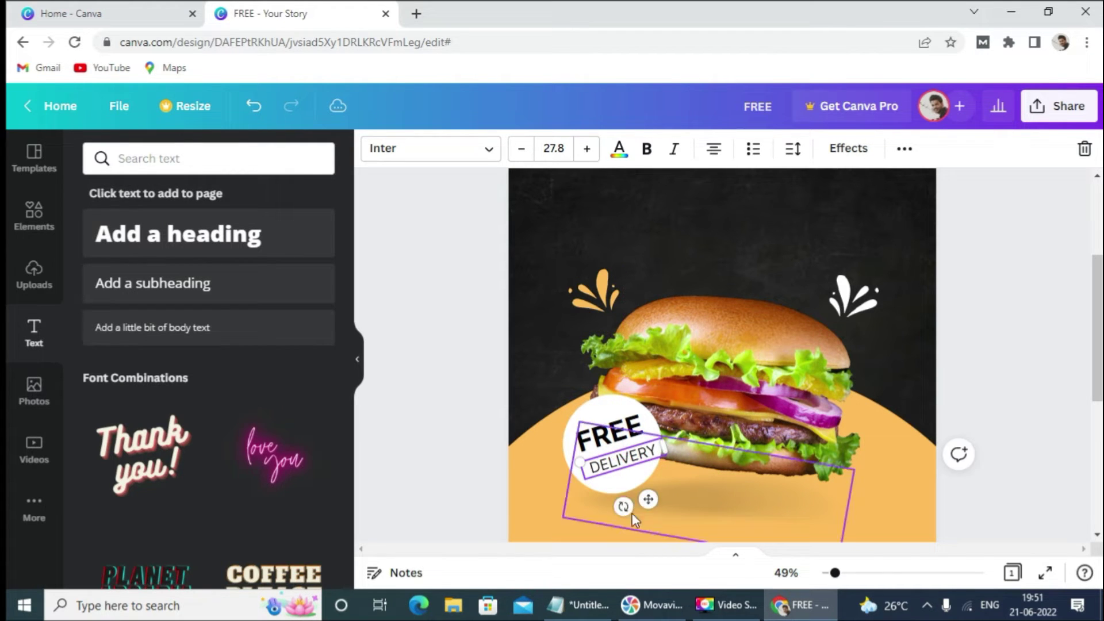
Step: Group the "FREE" and "DELIVERY" texts and centre the group within the white circle
scroll(609, 479, "up", 1)
left_click(596, 469)
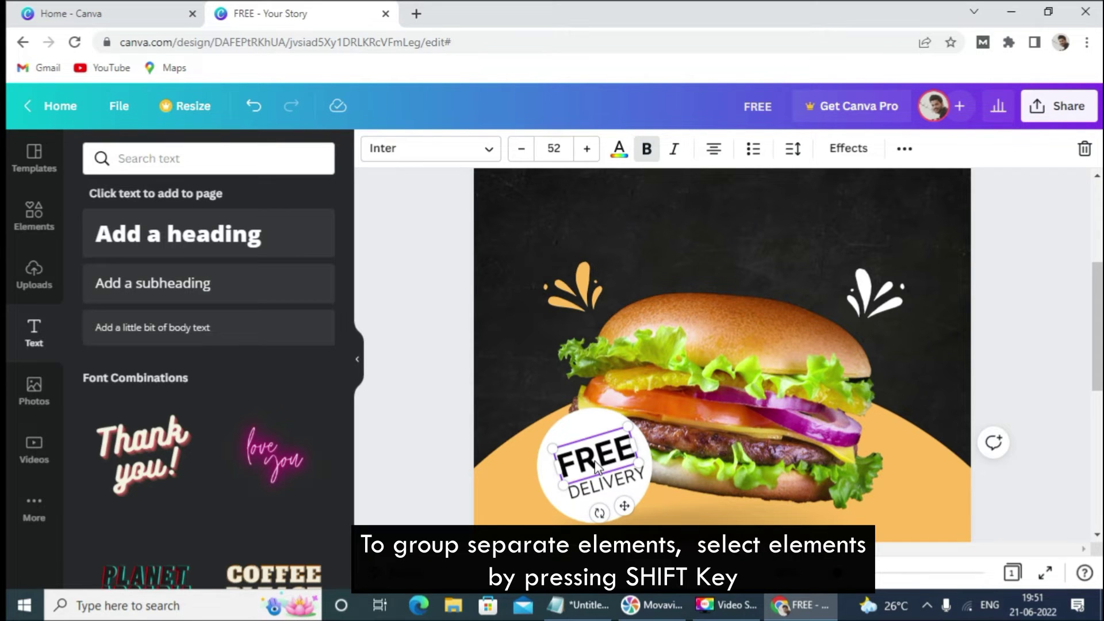
left_click(607, 486, "shift")
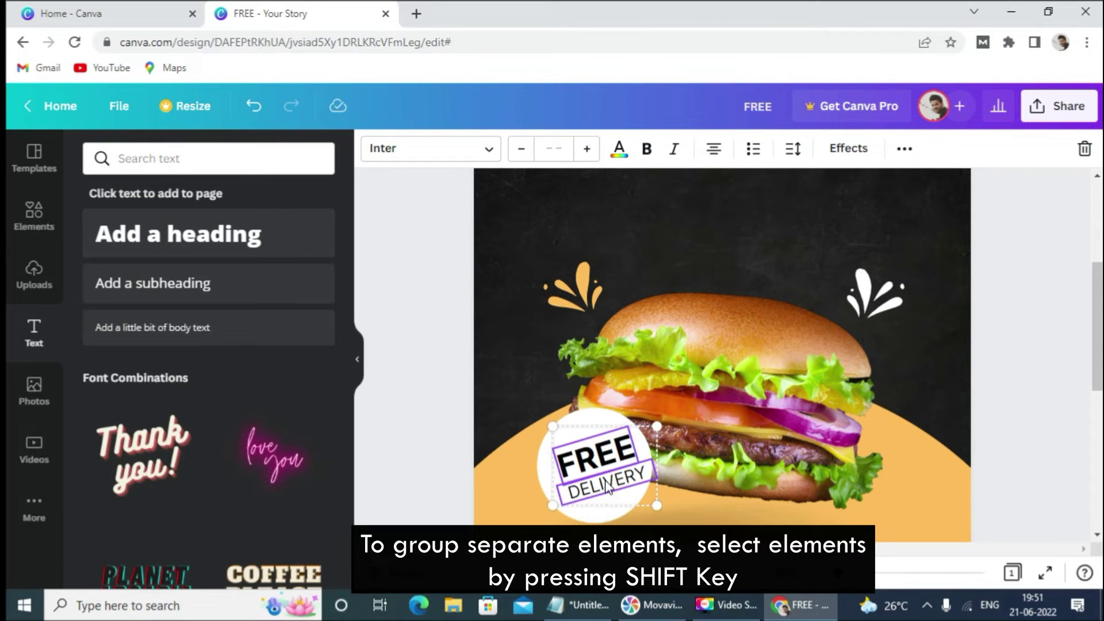
left_click(900, 165)
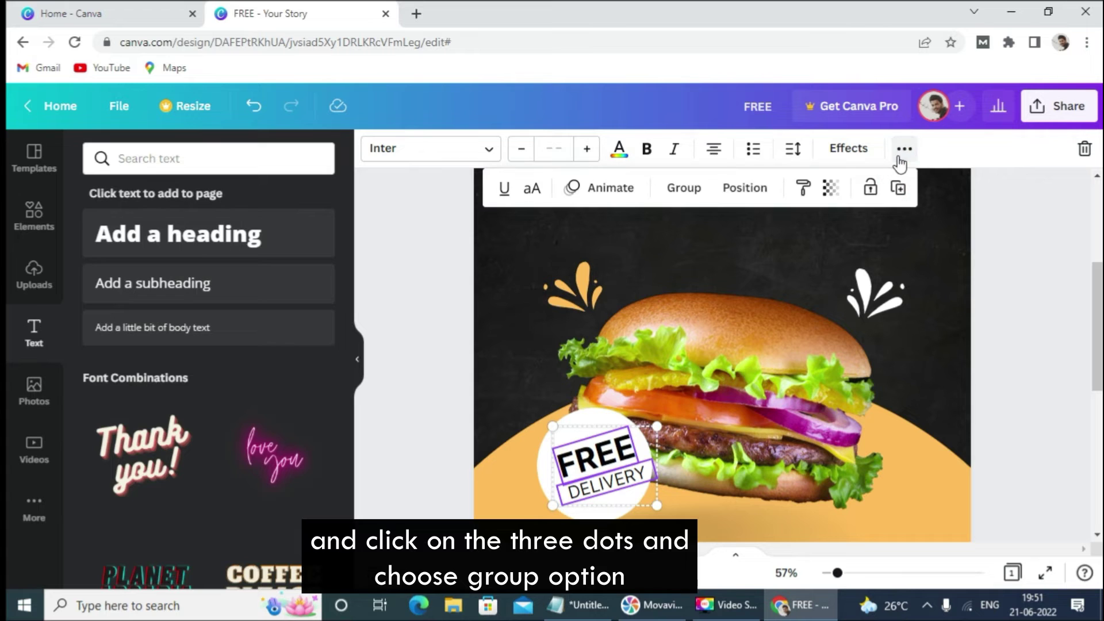
left_click(681, 193)
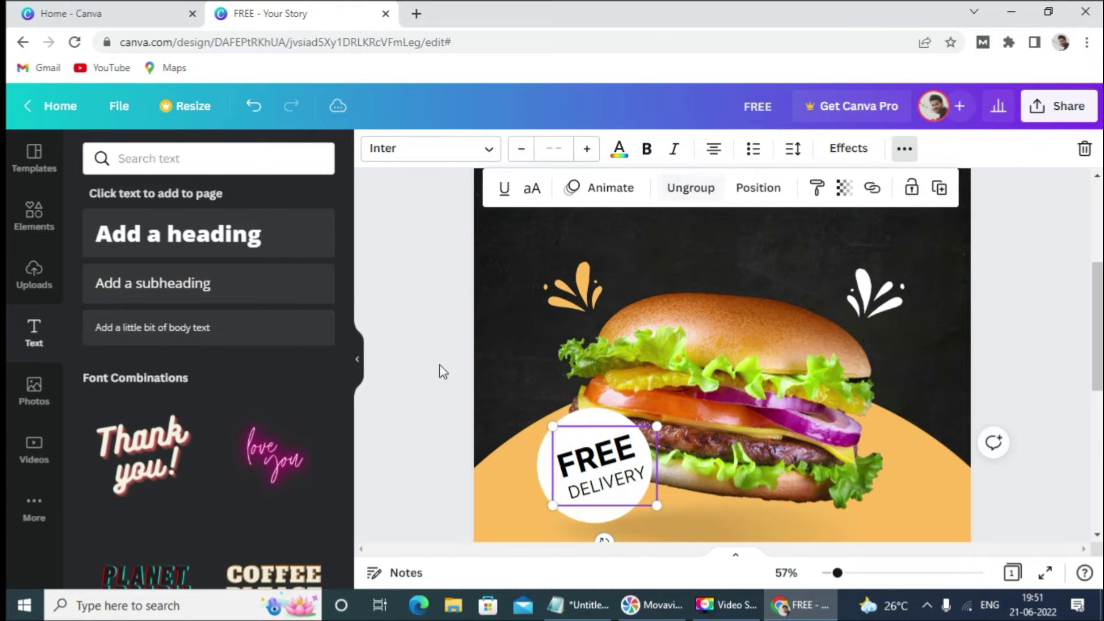
left_click(608, 460)
left_click_drag(609, 460, 599, 467)
left_click_drag(838, 573, 827, 575)
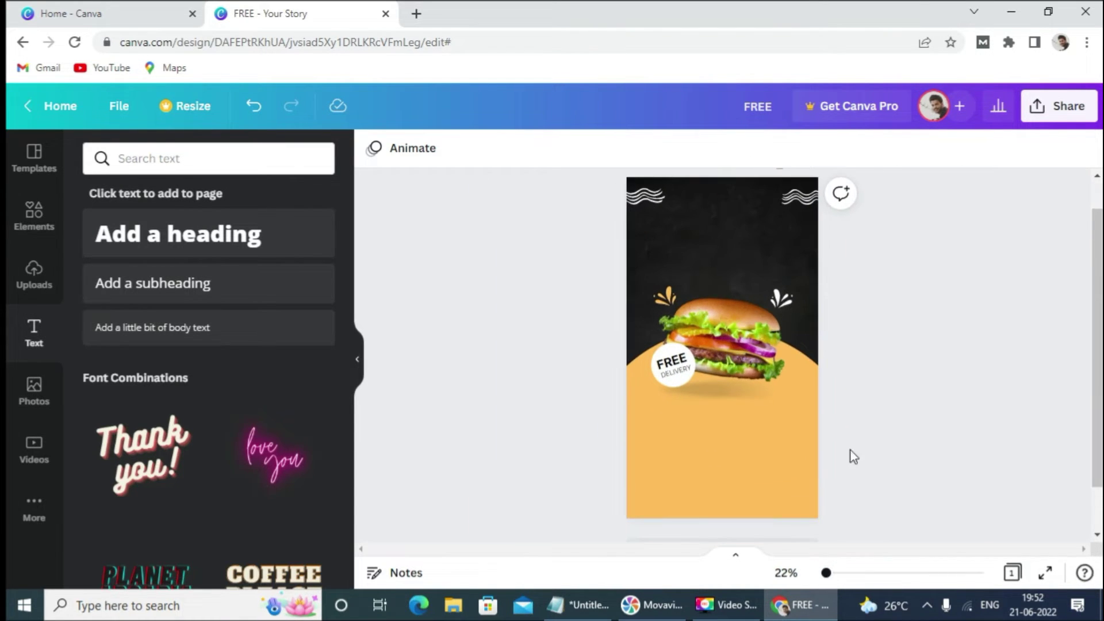
Step: Add a heading and replace its text with "Special", copied from the Notepad notes
left_click(161, 236)
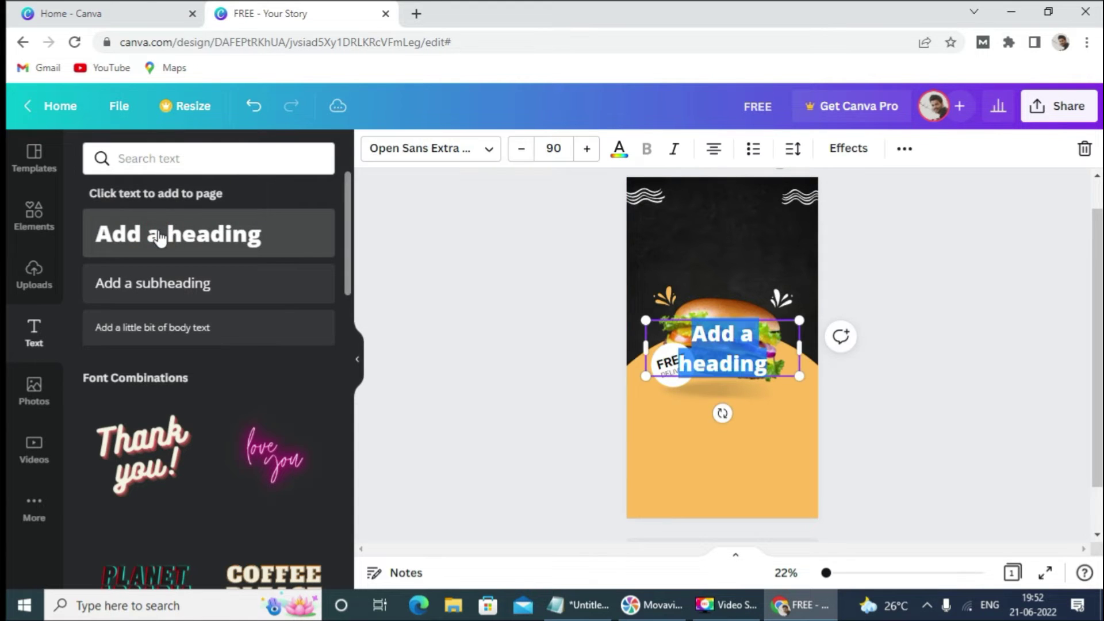
left_click(580, 605)
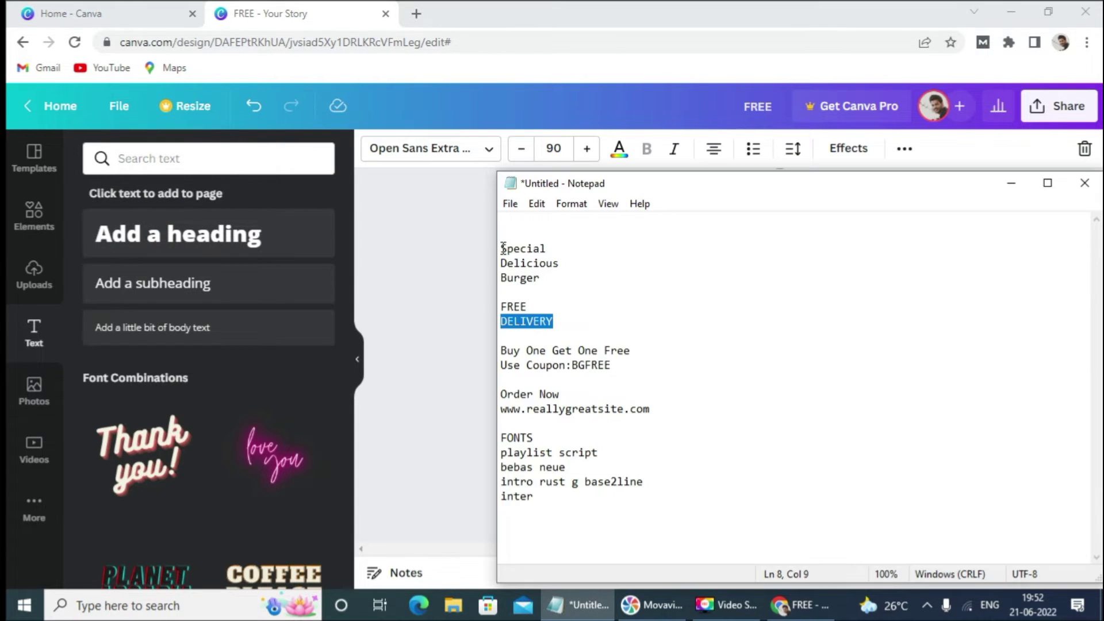
left_click_drag(501, 248, 546, 249)
right_click(534, 251)
left_click(619, 301)
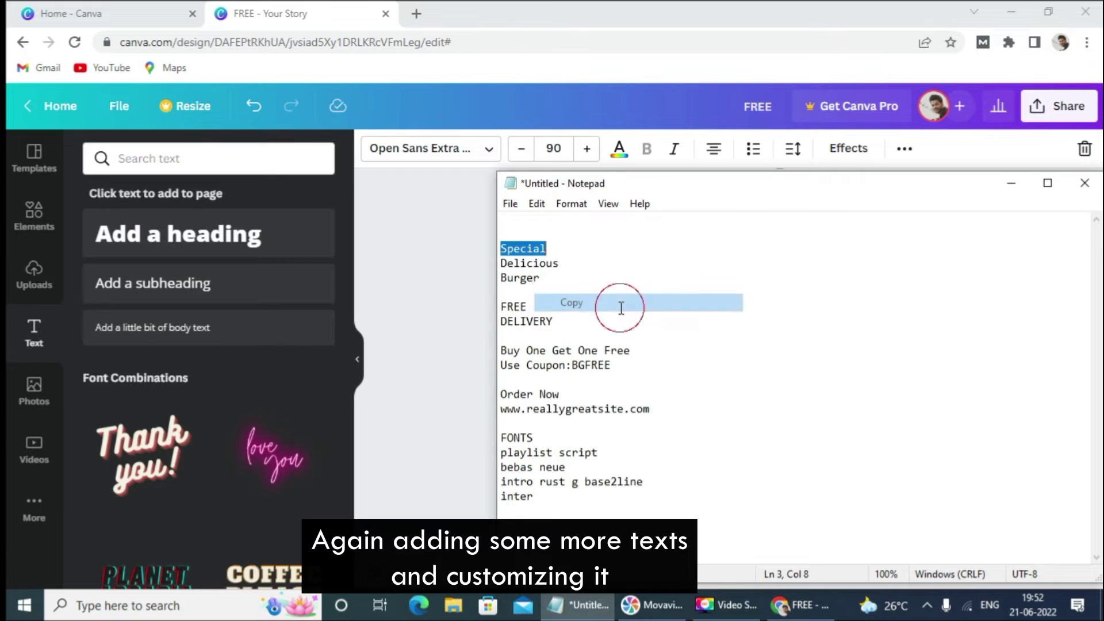
left_click(801, 605)
right_click(708, 357)
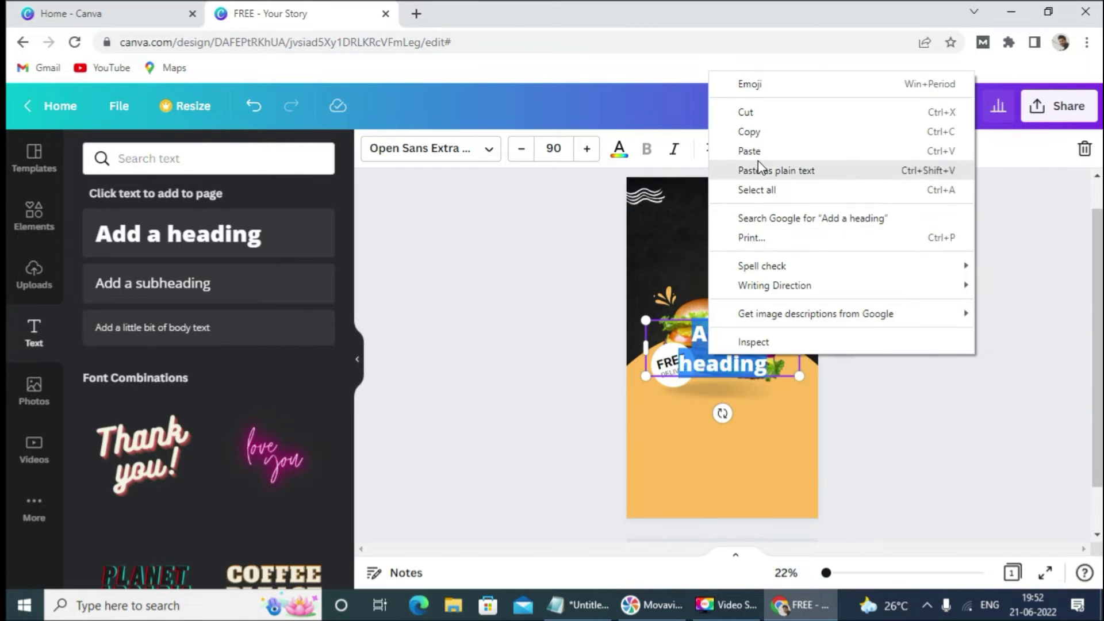
left_click(762, 167)
Step: Move the "Special" heading onto the dark area above the burger and colour it white
left_click_drag(735, 384, 729, 296)
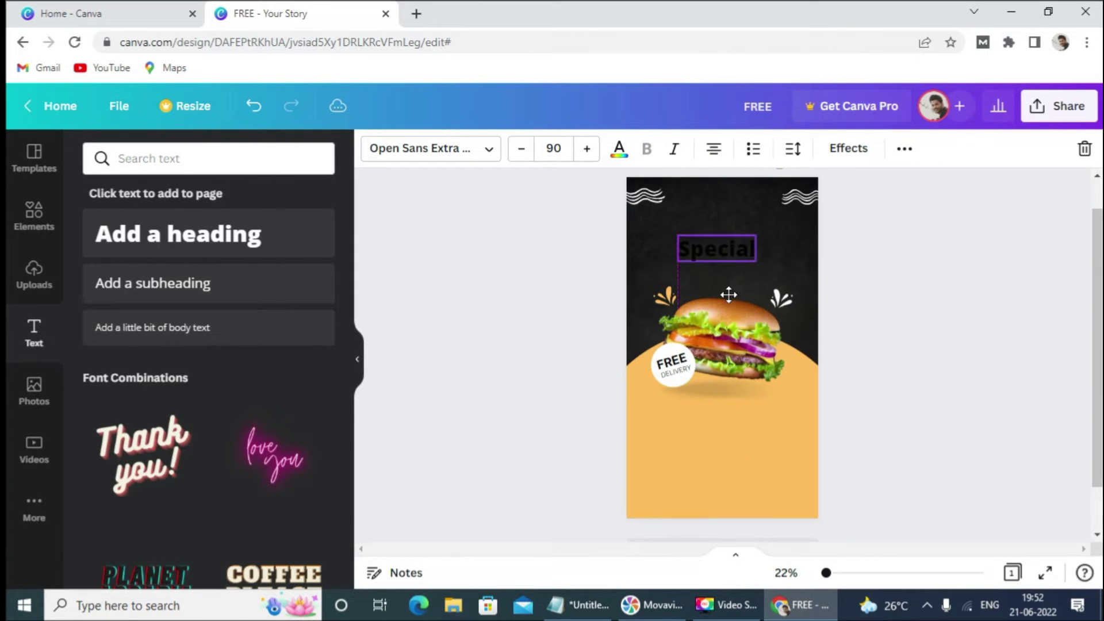
left_click(619, 150)
left_click(235, 241)
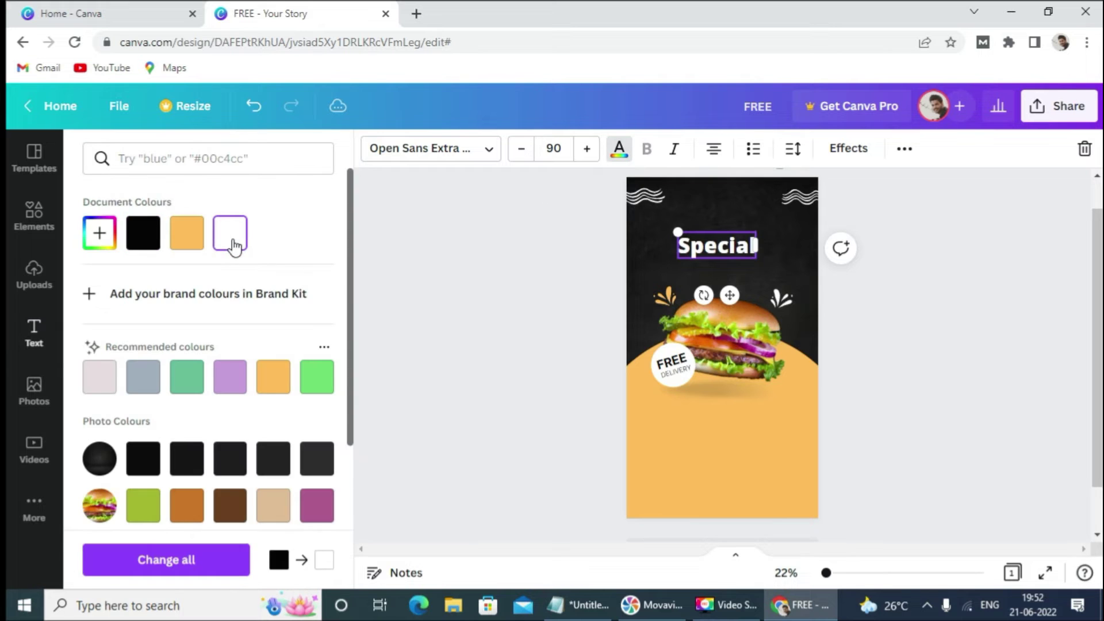
Step: Apply the Playlist Script font to the "Special" heading, searching with the font name copied from the Notepad notes
left_click(581, 605)
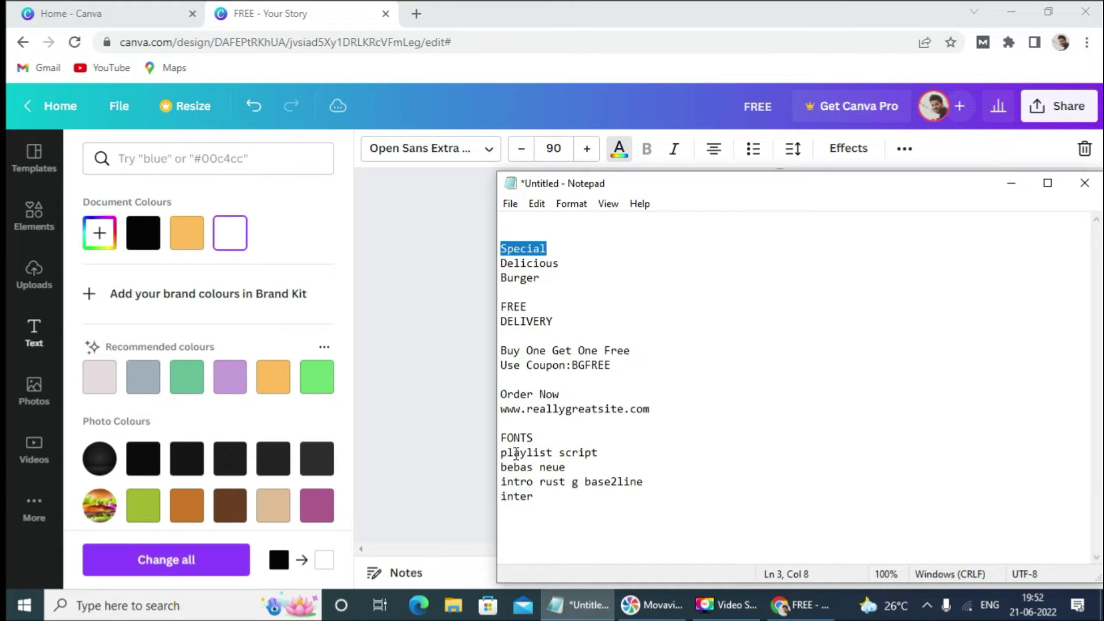
left_click_drag(501, 452, 516, 453)
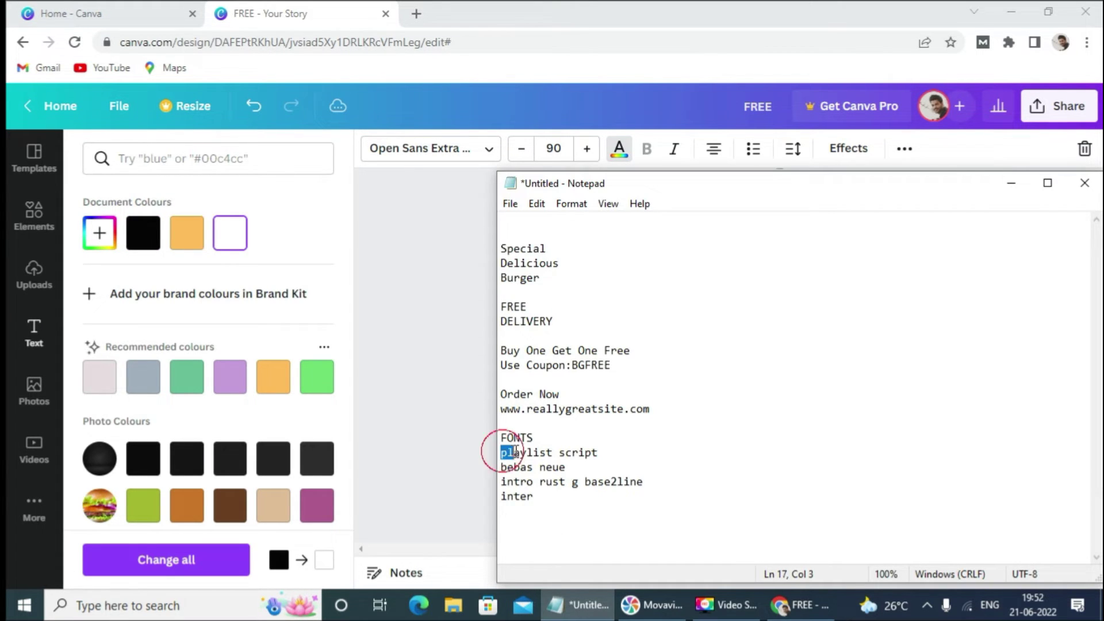
right_click(577, 457)
left_click(599, 261)
left_click(800, 605)
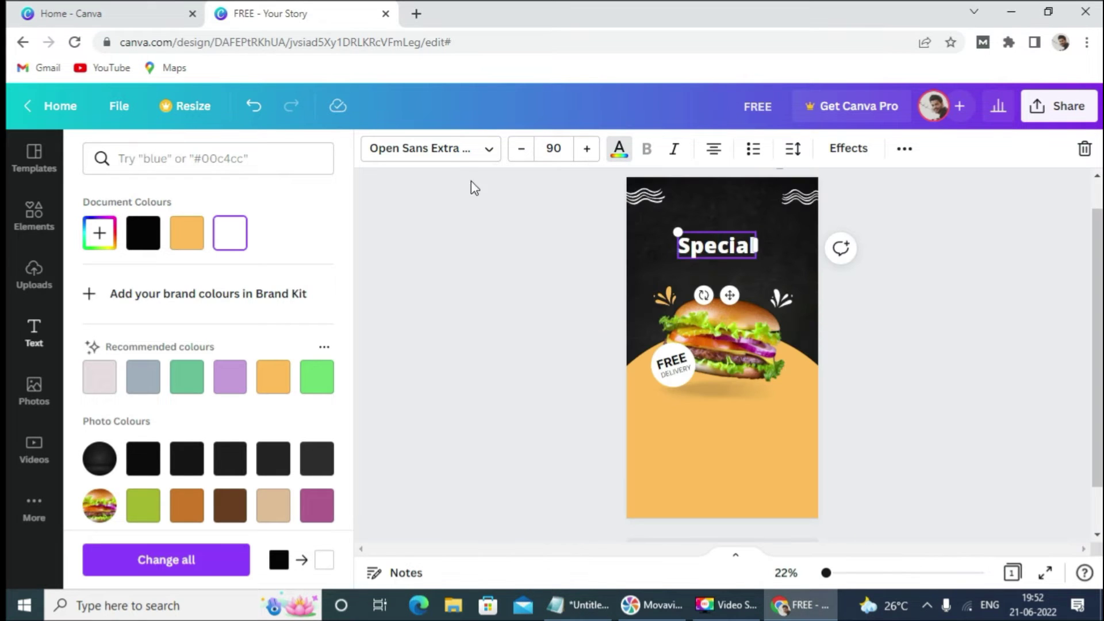
left_click(454, 158)
type("inter")
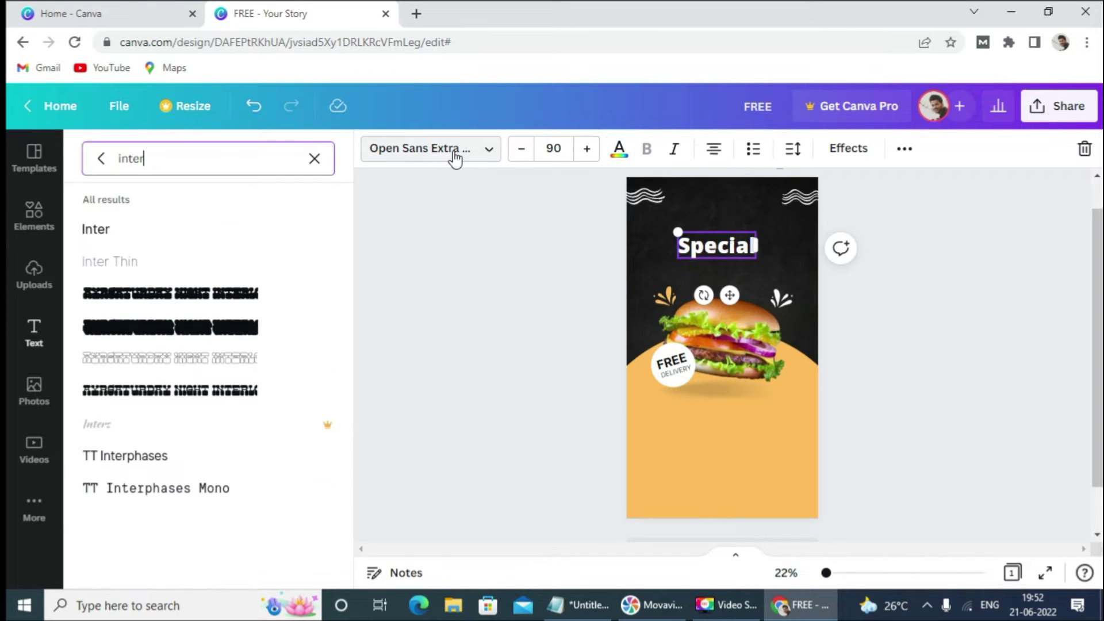
right_click(146, 165)
left_click(186, 237)
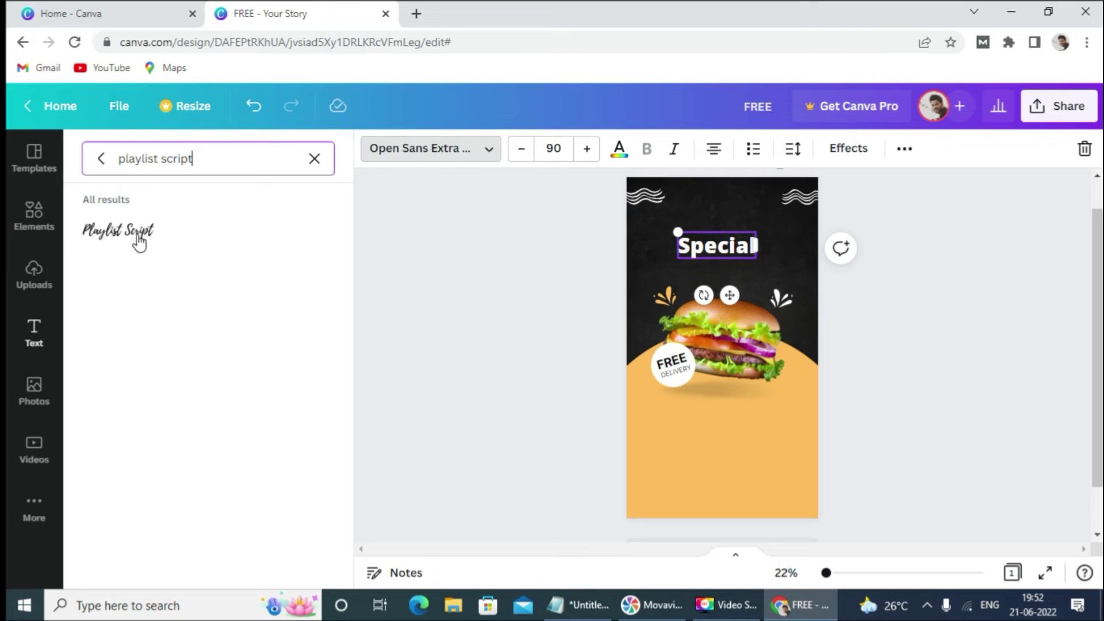
Step: Enlarge the "Special" heading to about size 107 and position it between the two wave graphics near the page's top
mouse_move(728, 297)
left_mouse_down()
mouse_move(729, 272)
mouse_move(726, 281)
left_mouse_up()
left_click_drag(684, 209, 678, 206)
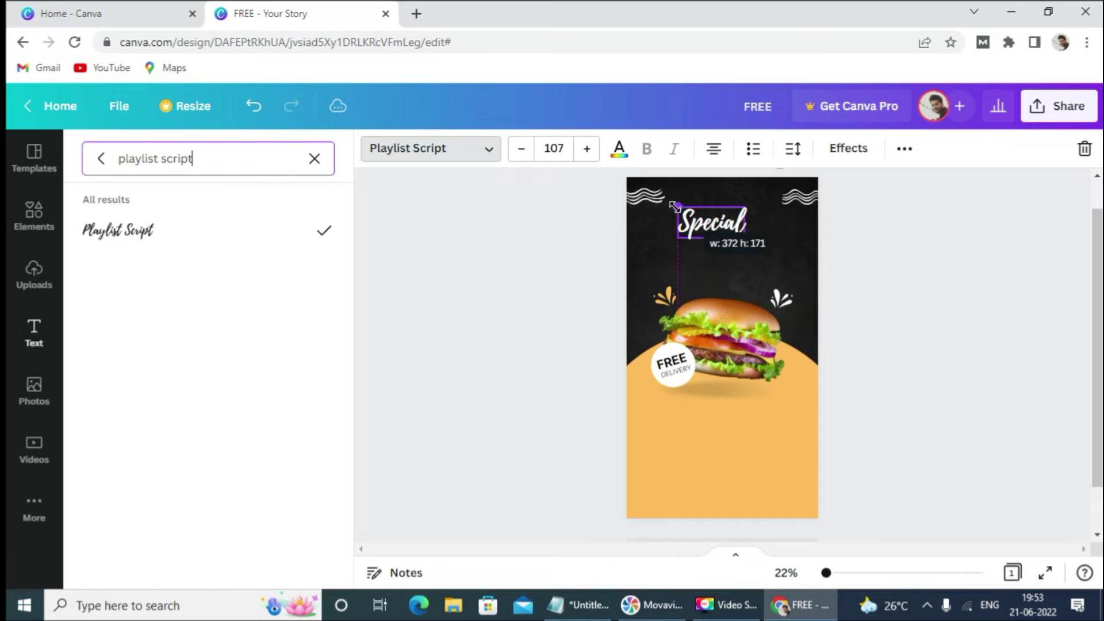
left_click_drag(720, 278, 725, 278)
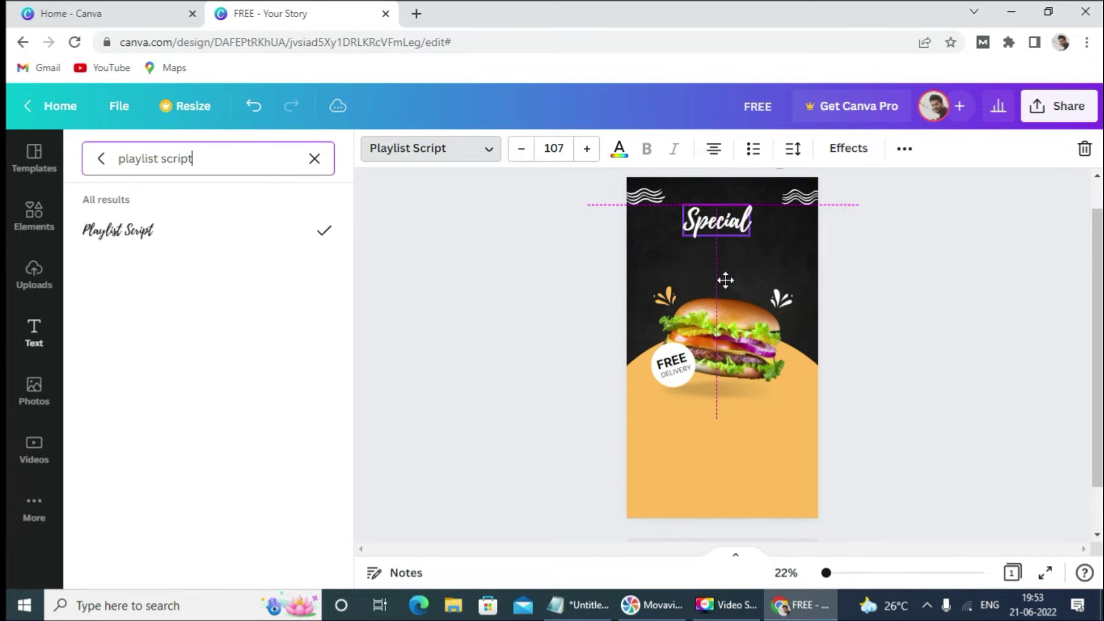
left_click(909, 290)
Step: Add another heading and replace its text with "Delicious", copied from the Notepad notes
left_click(170, 247)
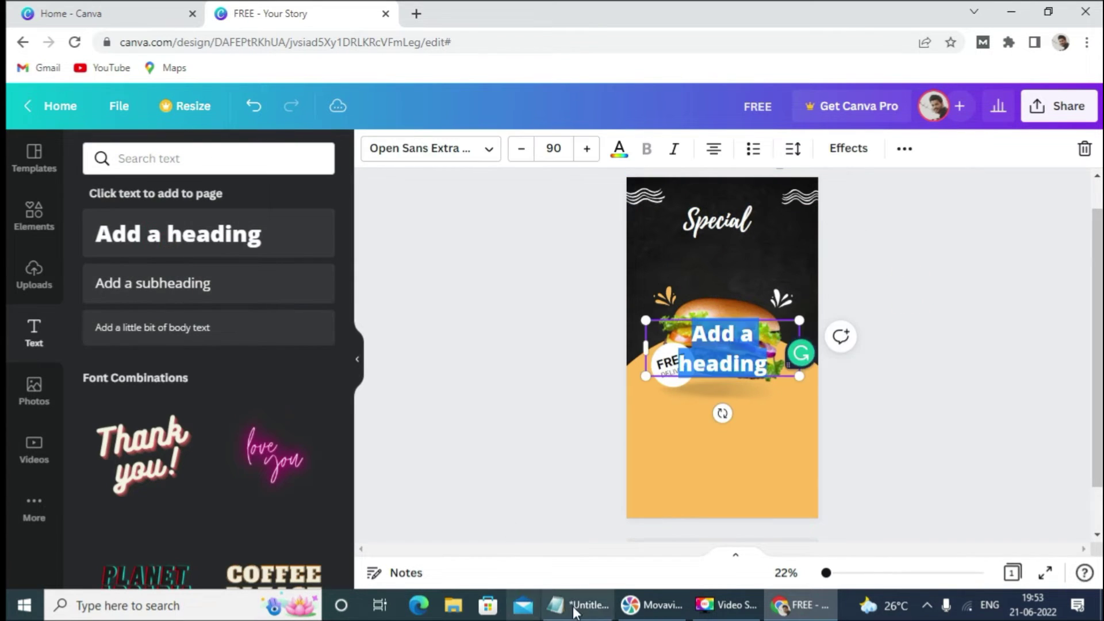
left_click(578, 605)
left_click_drag(500, 262, 517, 264)
right_click(553, 272)
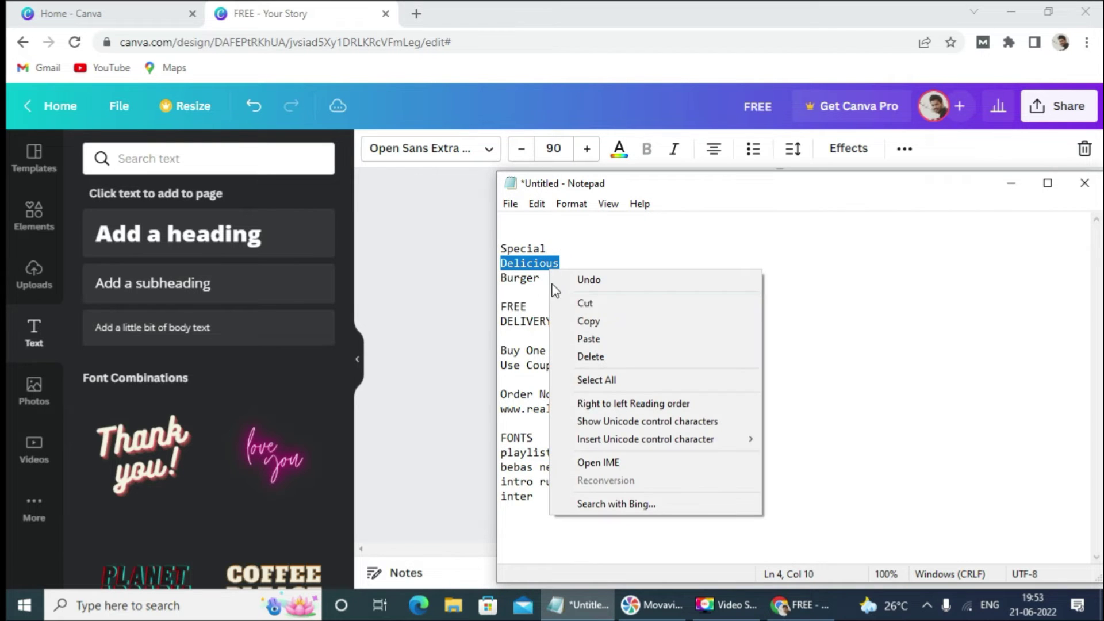
left_click(569, 317)
left_click(800, 605)
right_click(716, 354)
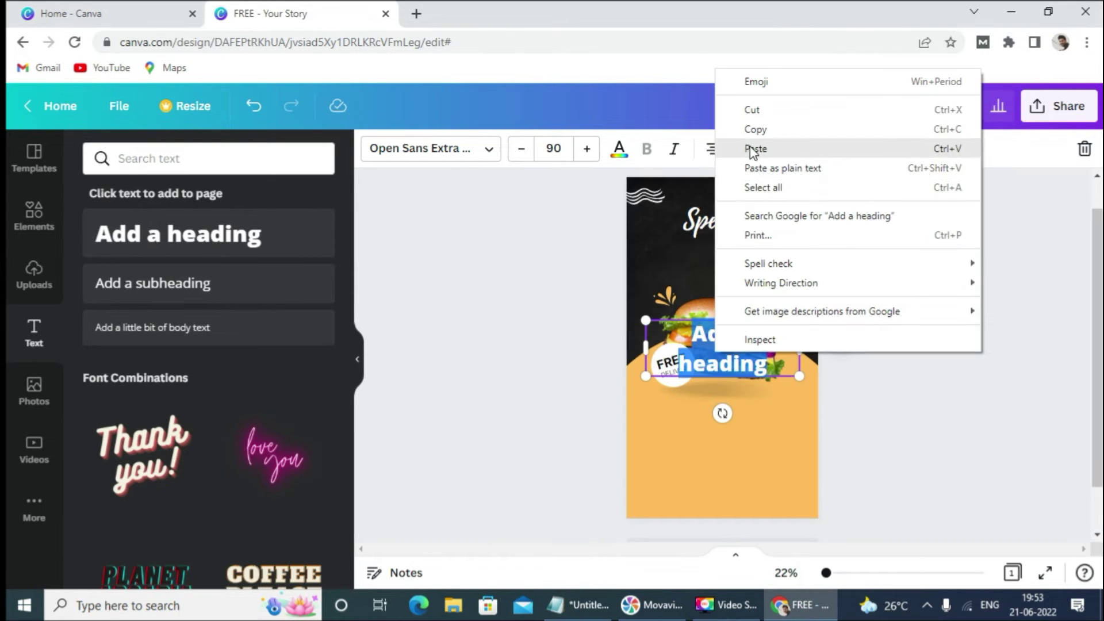
left_click(757, 147)
Step: Apply the Bebas Neue font to the "Delicious" heading, searching with the font name copied from the Notepad notes
left_click(579, 609)
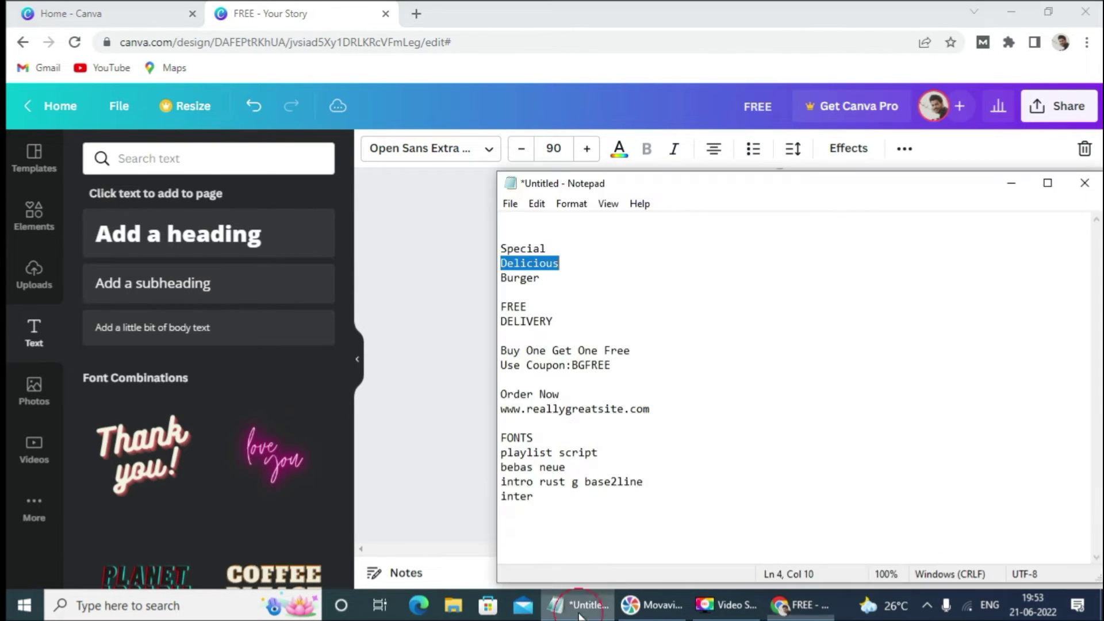
left_click_drag(501, 467, 539, 466)
right_click(540, 464)
left_click(580, 263)
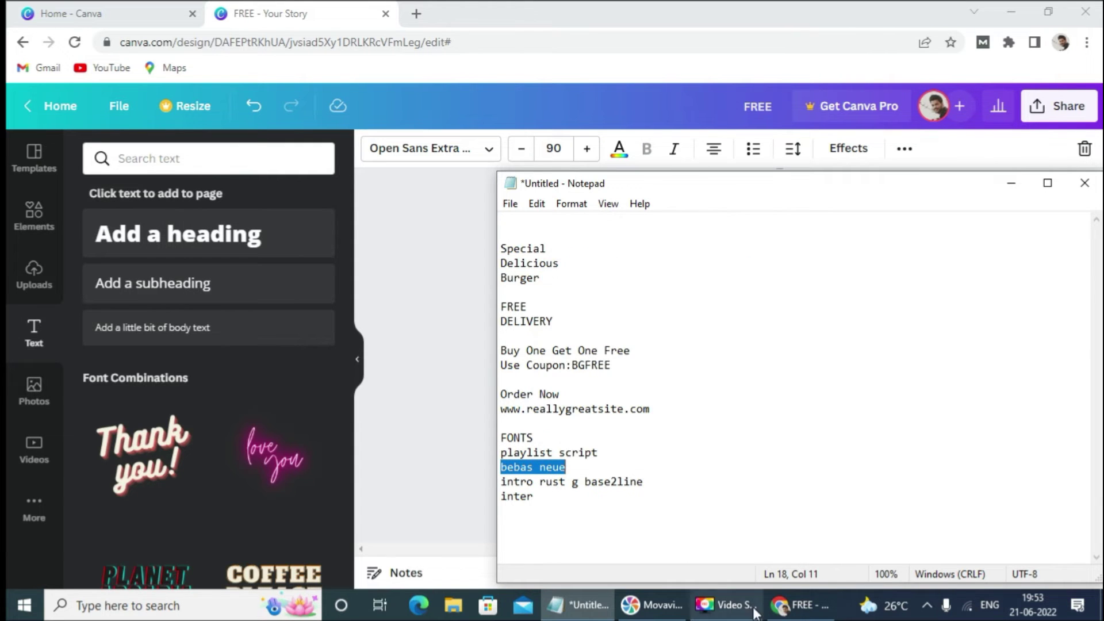
left_click(799, 605)
left_click(438, 151)
triple_click(160, 153)
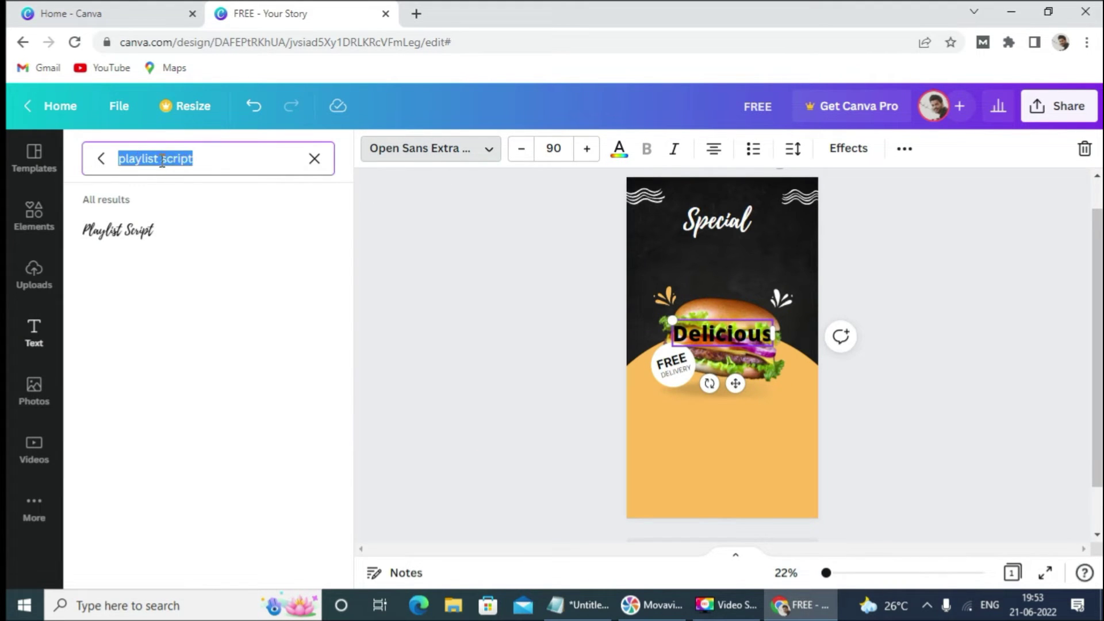
right_click(162, 155)
left_click(205, 239)
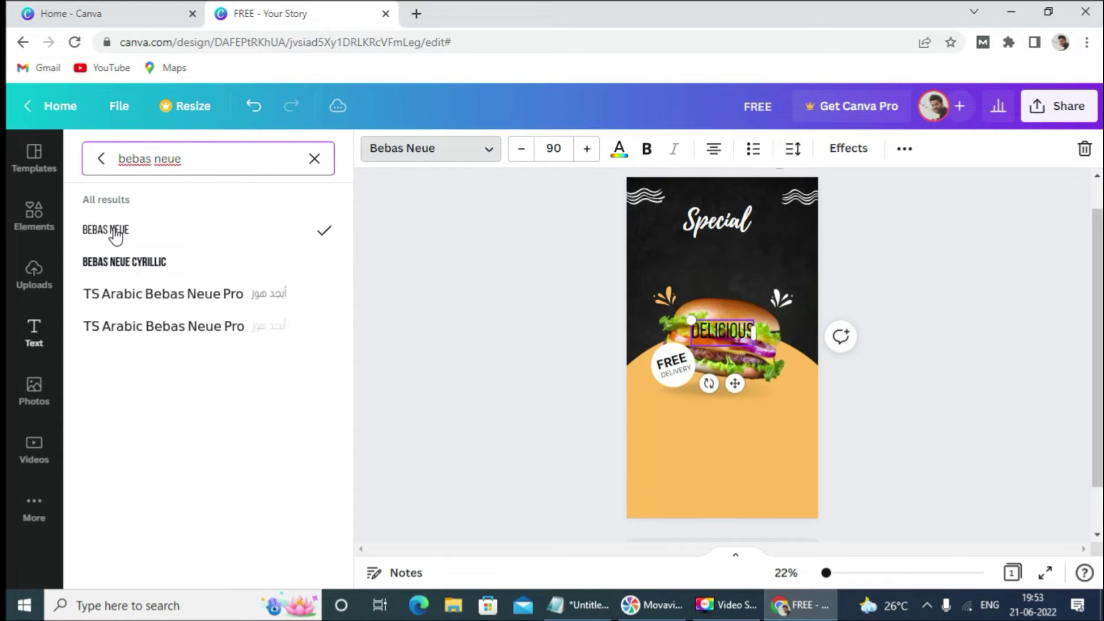
Step: Give the "Delicious" heading the document's light orange colour and bold style, and move it up below "Special"
left_click(619, 149)
left_click(186, 232)
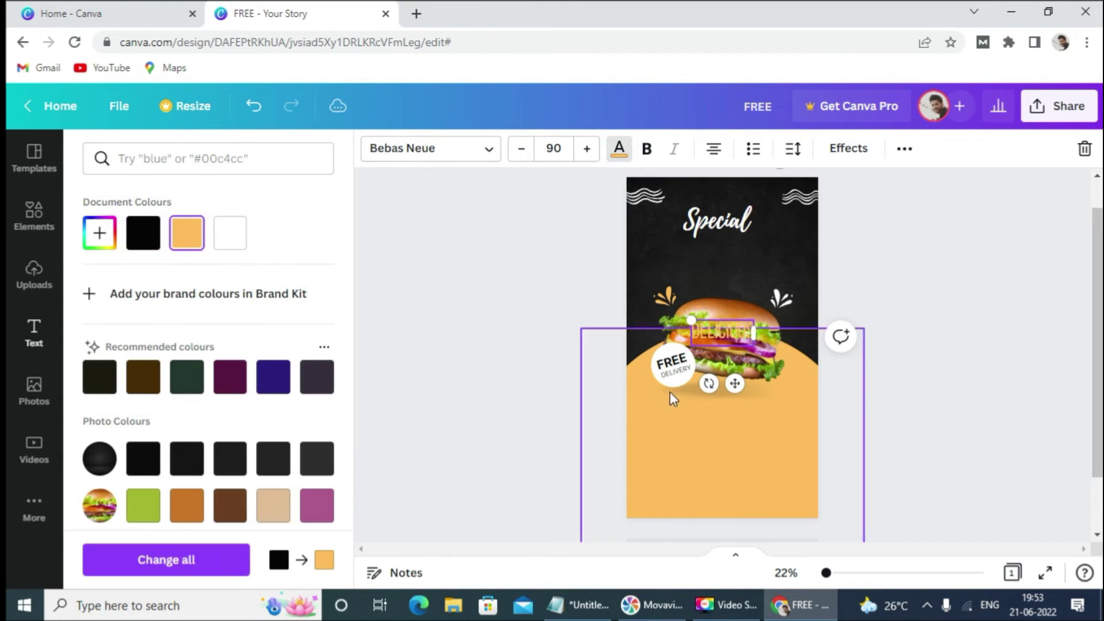
left_click_drag(729, 383, 729, 305)
left_click(648, 150)
Step: Enlarge the "Delicious" heading to about size 131 and position it directly beneath "Special"
left_click_drag(733, 313, 733, 305)
left_click_drag(679, 261, 655, 274)
left_click_drag(719, 299, 728, 309)
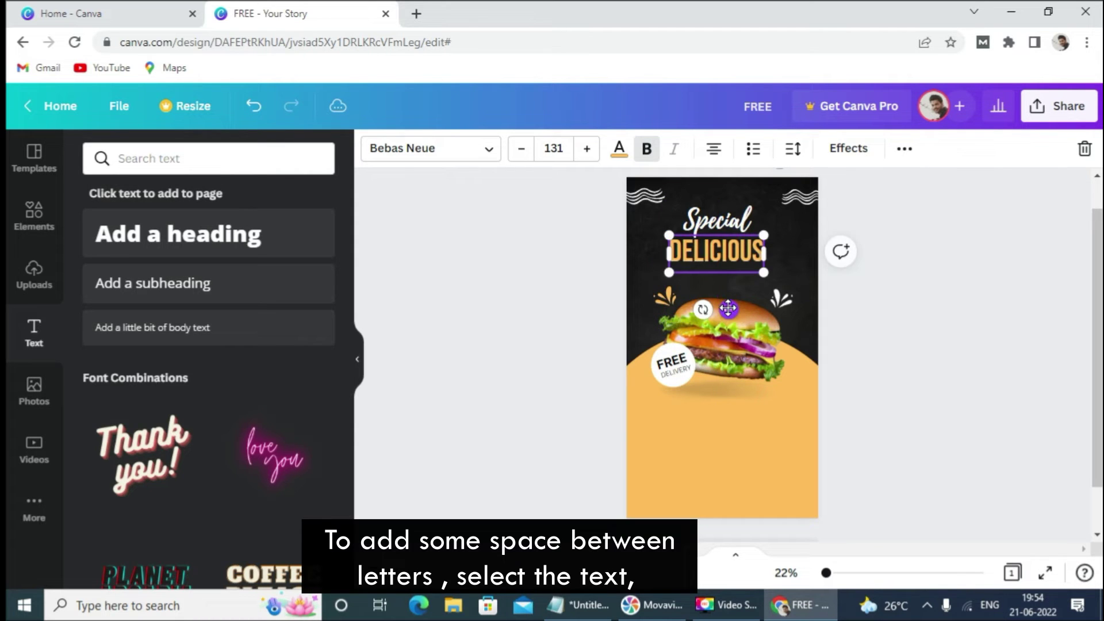
Step: Slightly widen the letter spacing of the "Delicious" heading
left_click(794, 151)
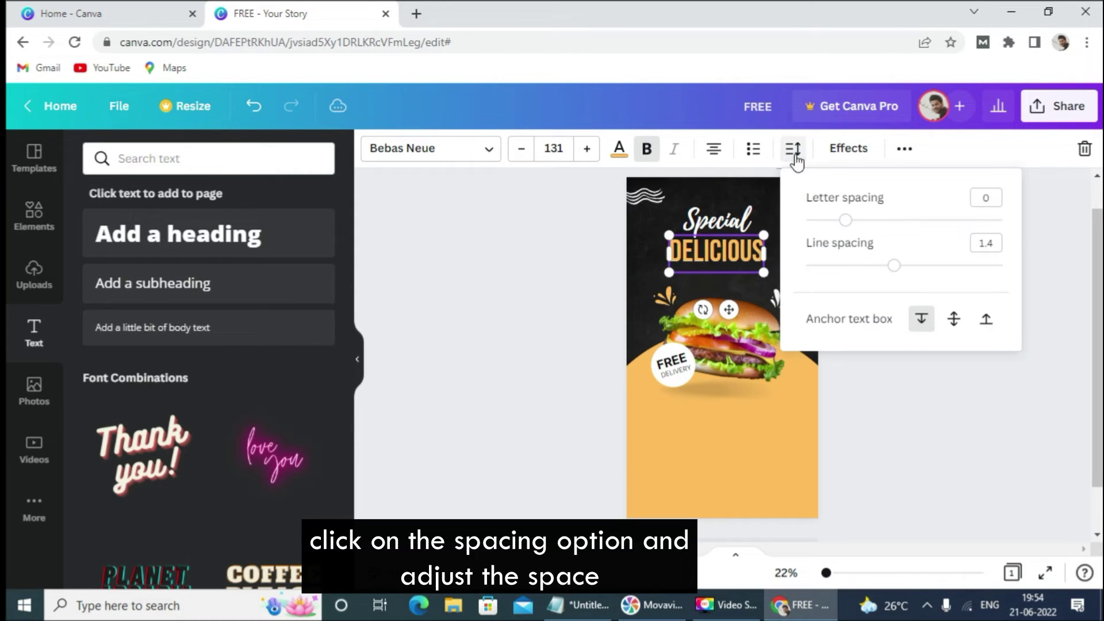
left_click_drag(844, 225, 850, 229)
left_click(892, 423)
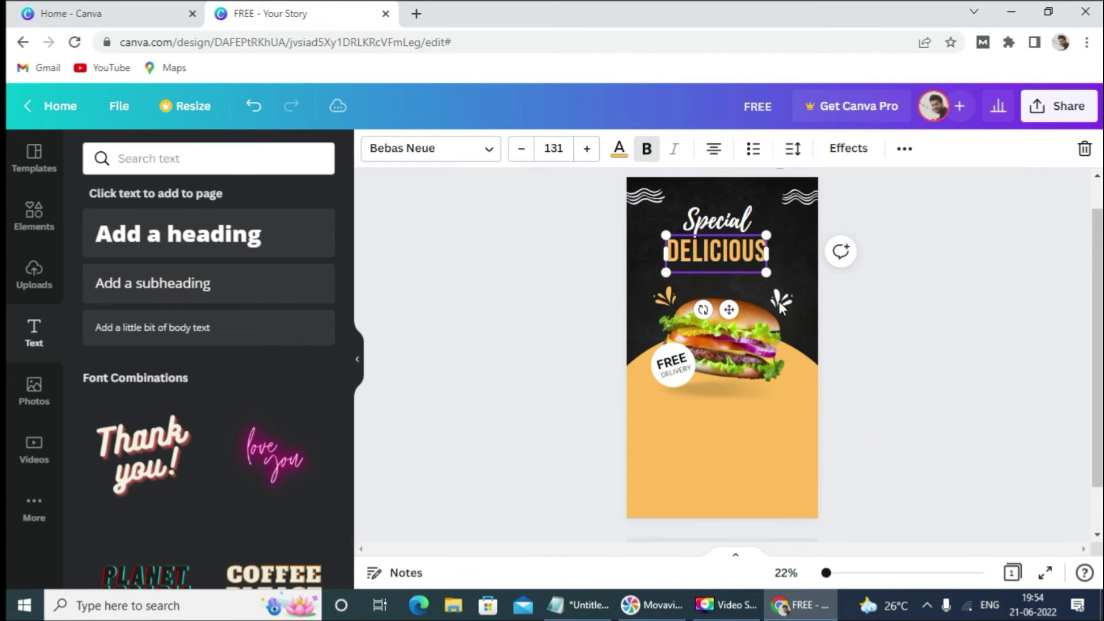
left_click(901, 216)
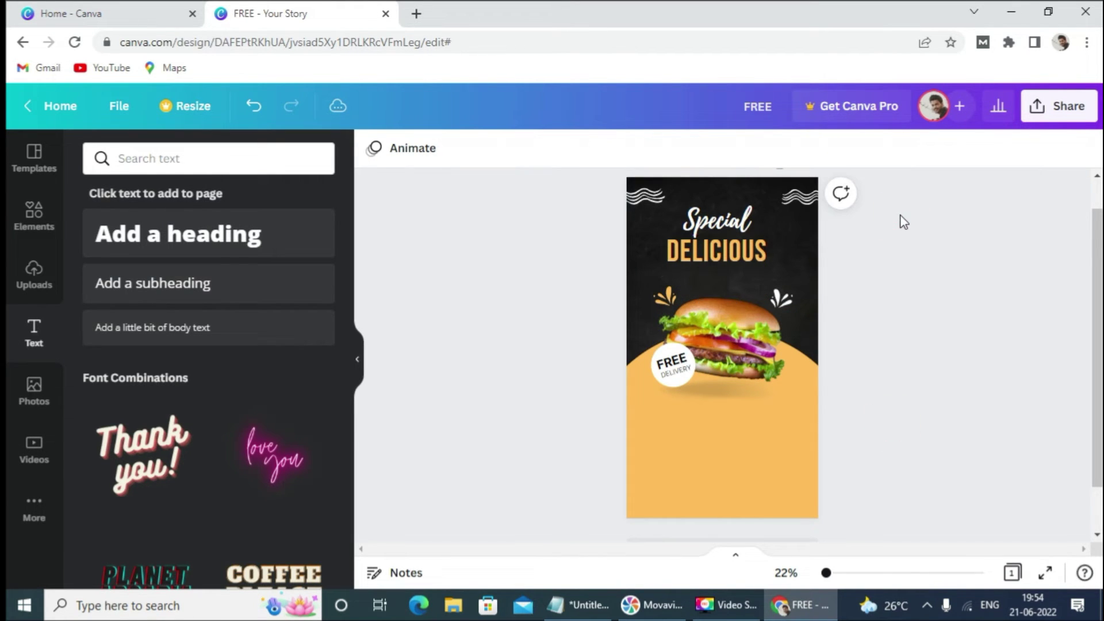
Step: Add a heading below "Delicious", replace its text with "Burger" copied from the Notepad notes, and colour it white
left_click(733, 244)
left_click(189, 233)
key("alt+Tab")
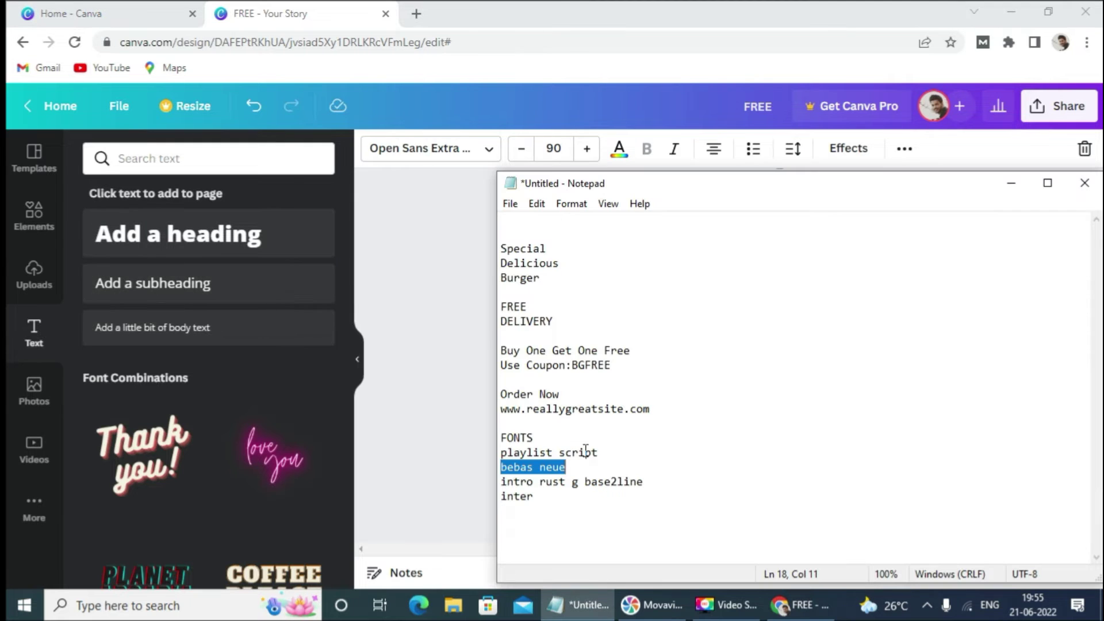
double_click(512, 278)
right_click(523, 278)
left_click(552, 329)
left_click(800, 605)
right_click(704, 305)
left_click(740, 385)
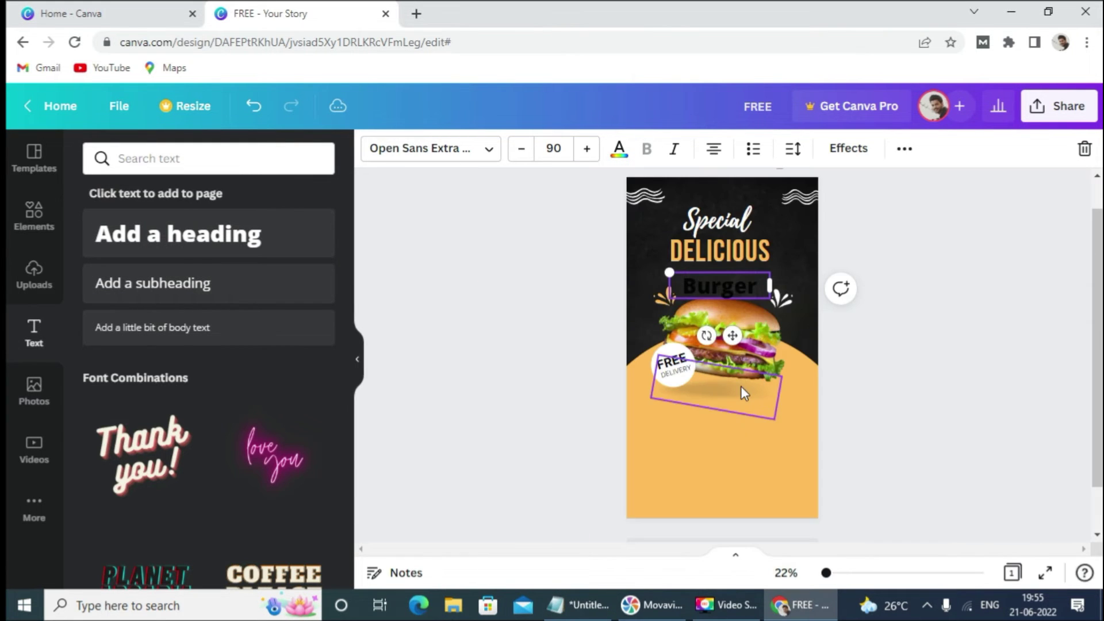
left_click(620, 149)
left_click(229, 232)
Step: Apply the Intro Rust G Base2line font to the "Burger" heading, searching with the font name copied from the Notepad notes
left_click(459, 155)
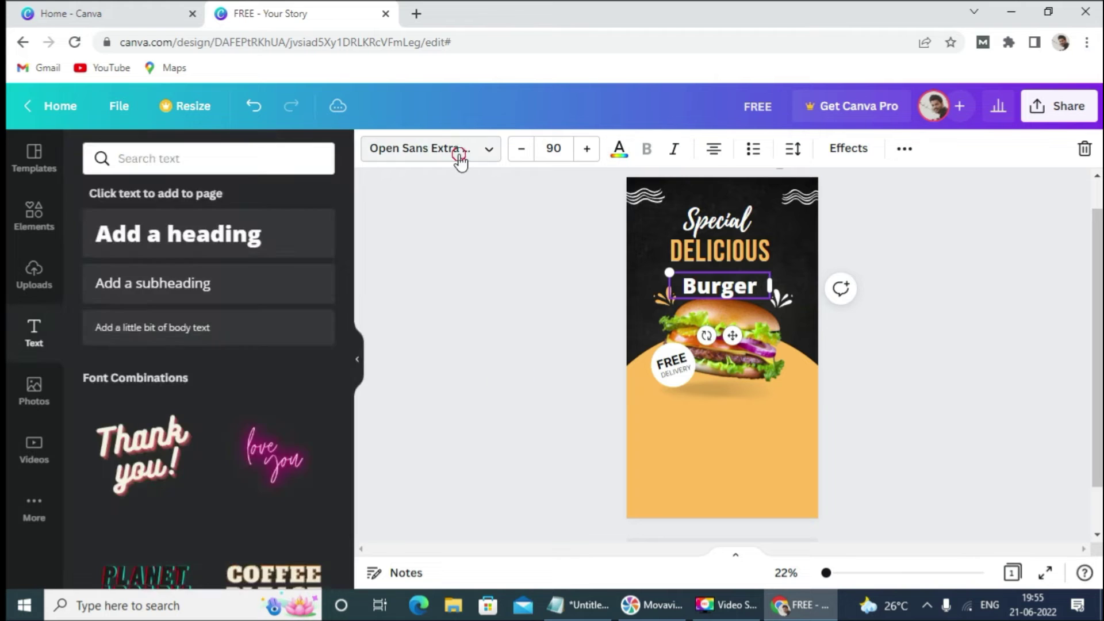
key("alt+Tab")
left_click_drag(505, 482, 646, 486)
key("ctrl+c")
right_click(623, 489)
key("Escape")
key("alt+Tab")
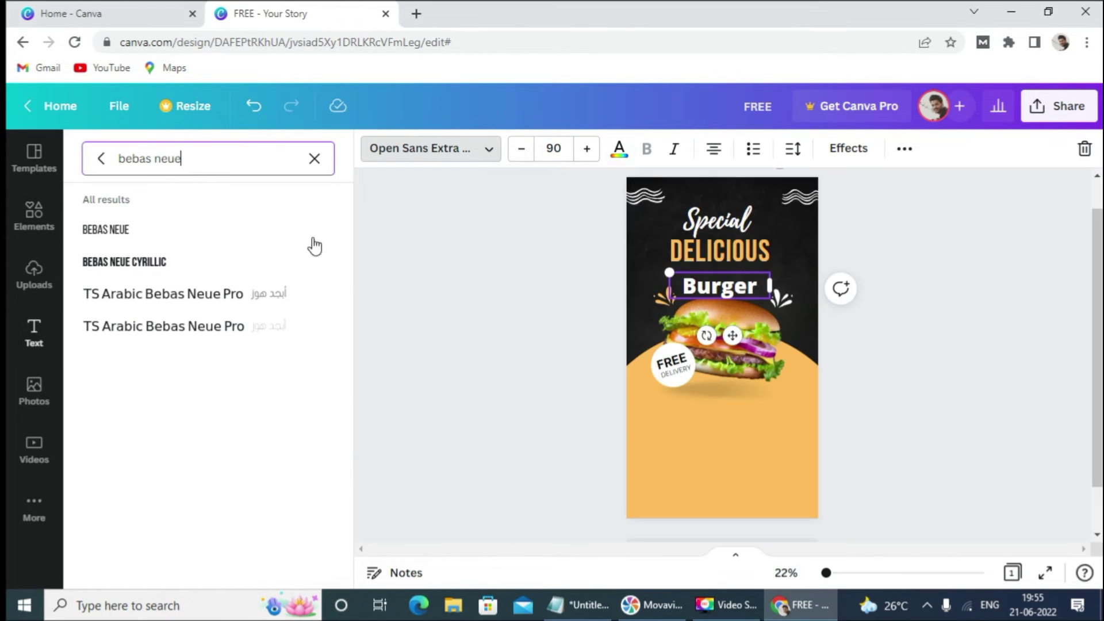
left_click_drag(196, 158, 119, 159)
right_click(172, 157)
left_click(213, 237)
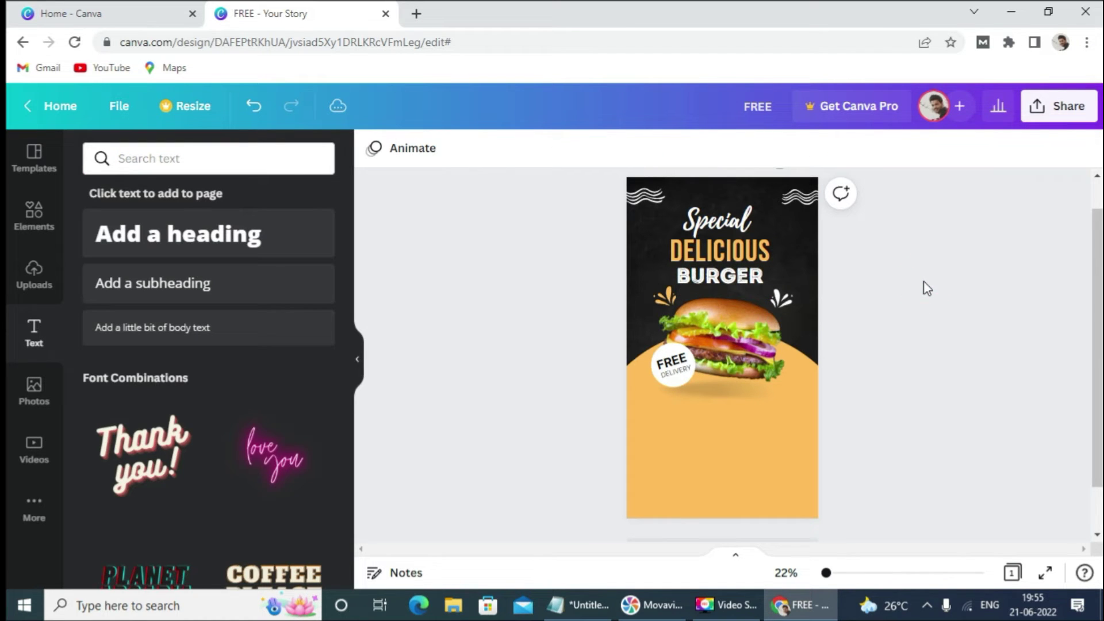
Step: Group the "Special", "Delicious" and "Burger" headings into one object
left_click(689, 220)
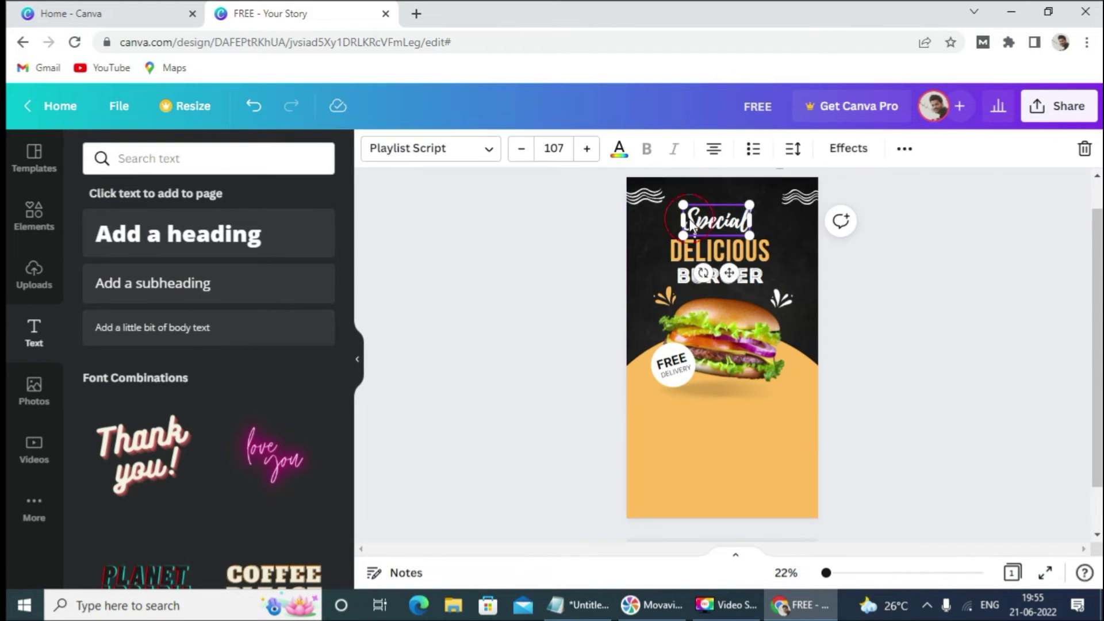
left_click(659, 225)
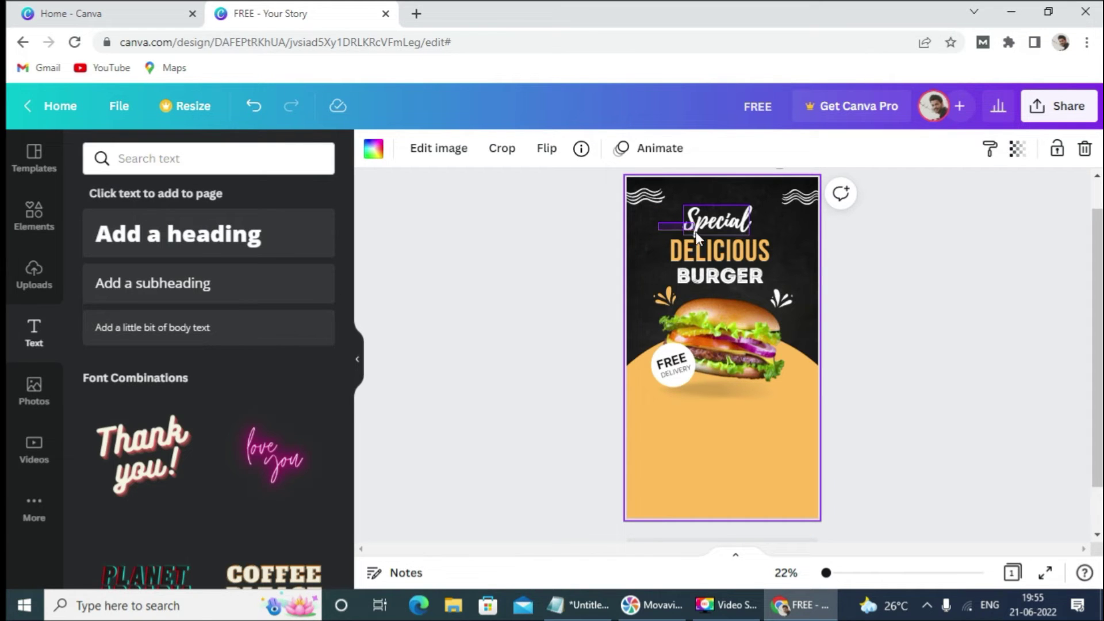
left_click(728, 271, "shift")
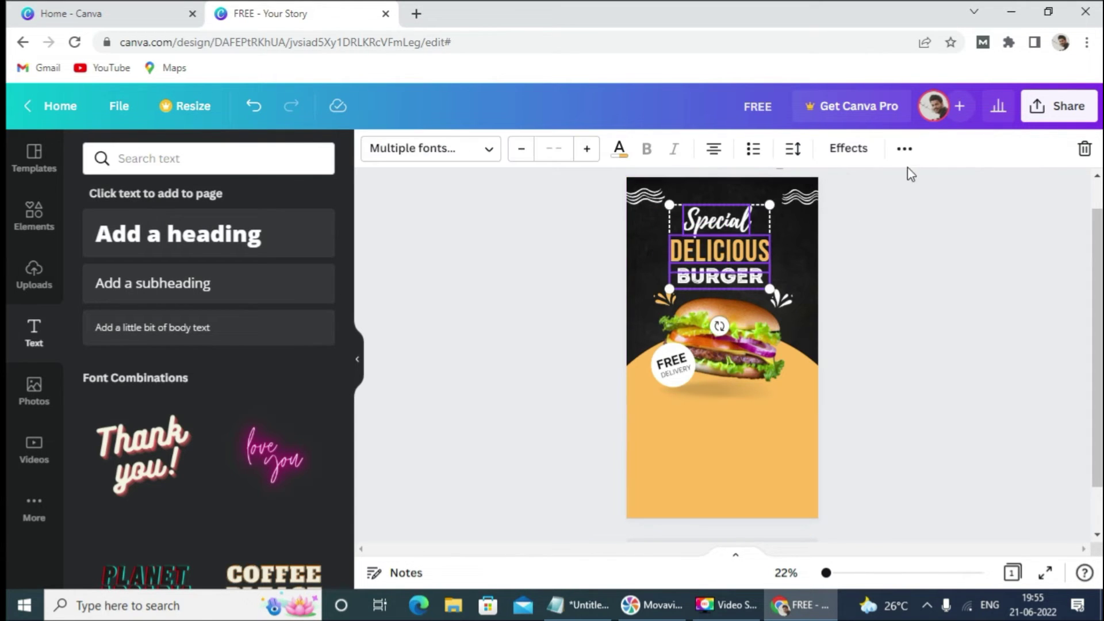
left_click(905, 149)
left_click(686, 189)
left_click(910, 295)
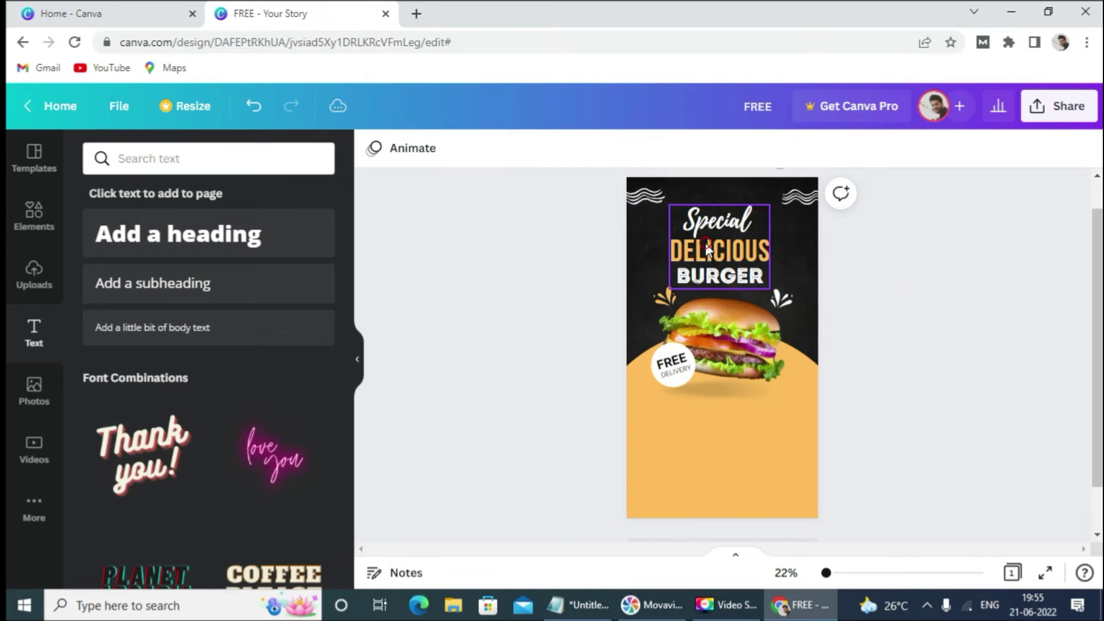
Step: Enlarge the grouped headings until "Delicious" is size 138, keeping the group between the wave graphics and the burger
left_click(708, 239)
key("ctrl+shift+period")
key("ctrl+shift+period")
key("ctrl+shift+period")
key("ctrl+shift+period")
key("ctrl+shift+period")
key("ctrl+shift+period")
key("ctrl+shift+period")
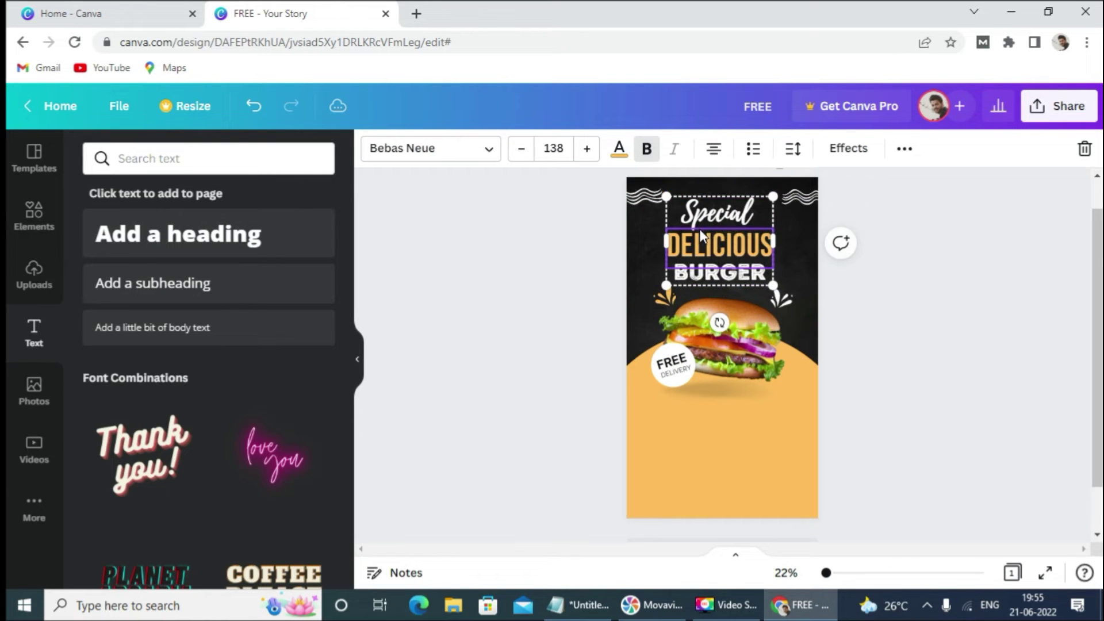
left_click(794, 318)
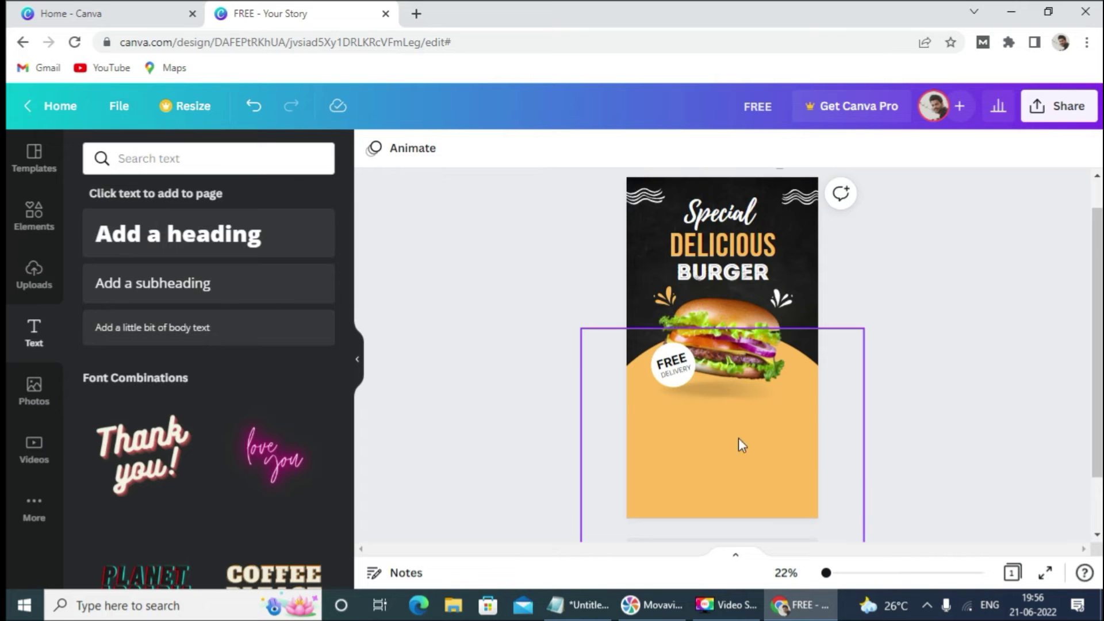
Step: Add a subheading beneath the burger and replace its text with "Buy One Get One Free", copied from the Notepad notes
left_click(140, 293)
left_click_drag(718, 394, 730, 447)
left_click(578, 605)
left_click(501, 349)
left_click_drag(500, 349, 630, 351)
right_click(615, 352)
left_click(690, 153)
key("alt+Tab")
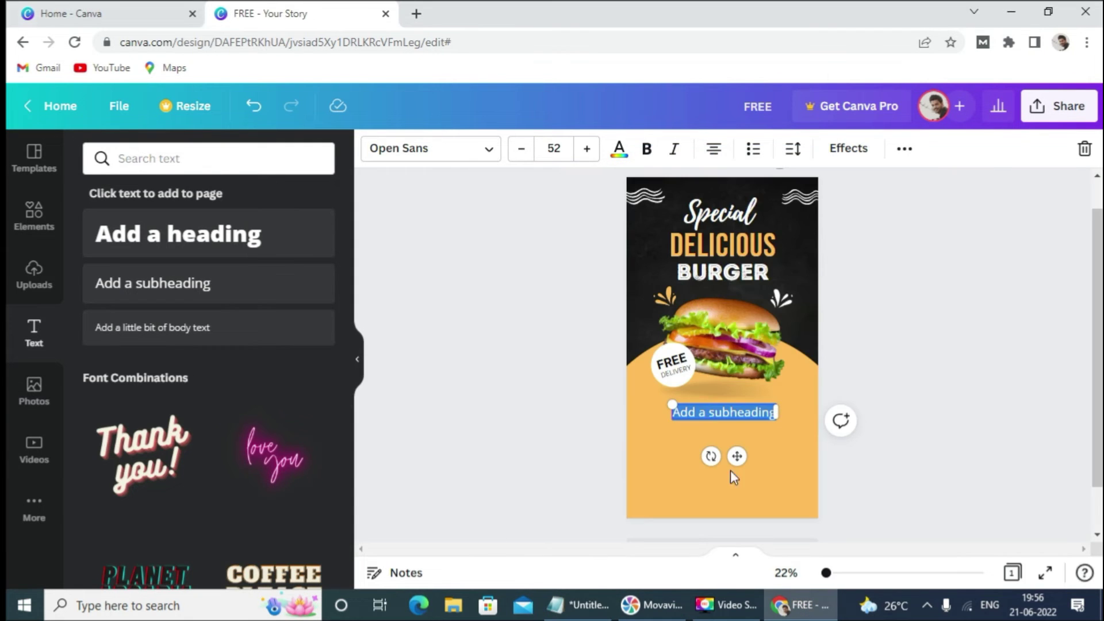
right_click(706, 410)
left_click(750, 209)
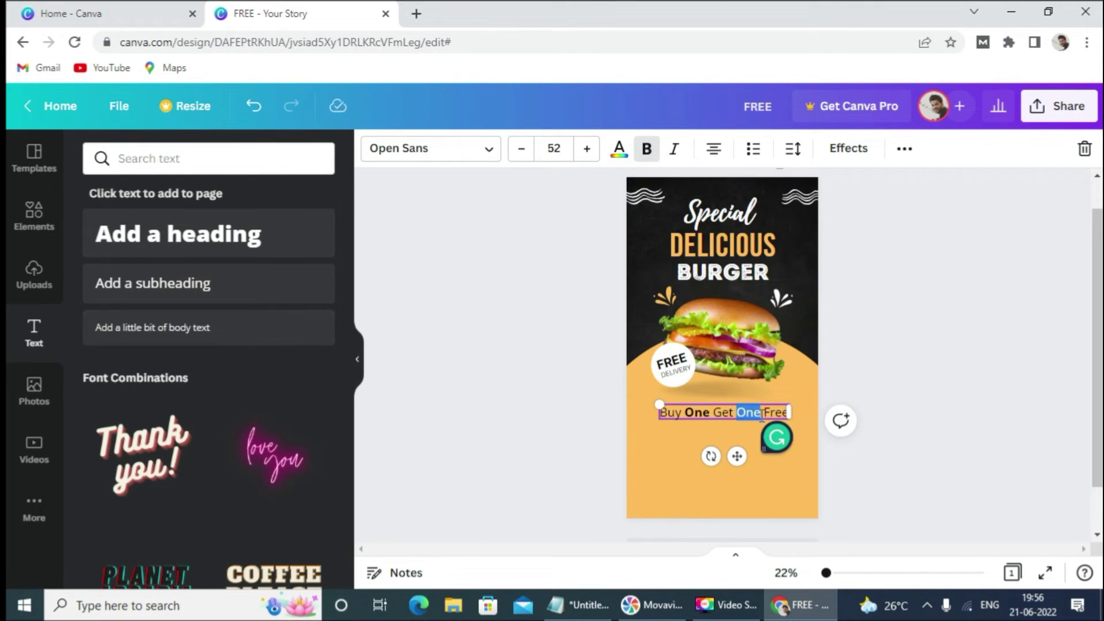
Step: Make both "One" words bold in the "Buy One Get One Free" line and apply the Inter font to it
left_click(647, 148)
left_click(908, 237)
left_click(766, 413)
left_click(394, 151)
left_click(316, 161)
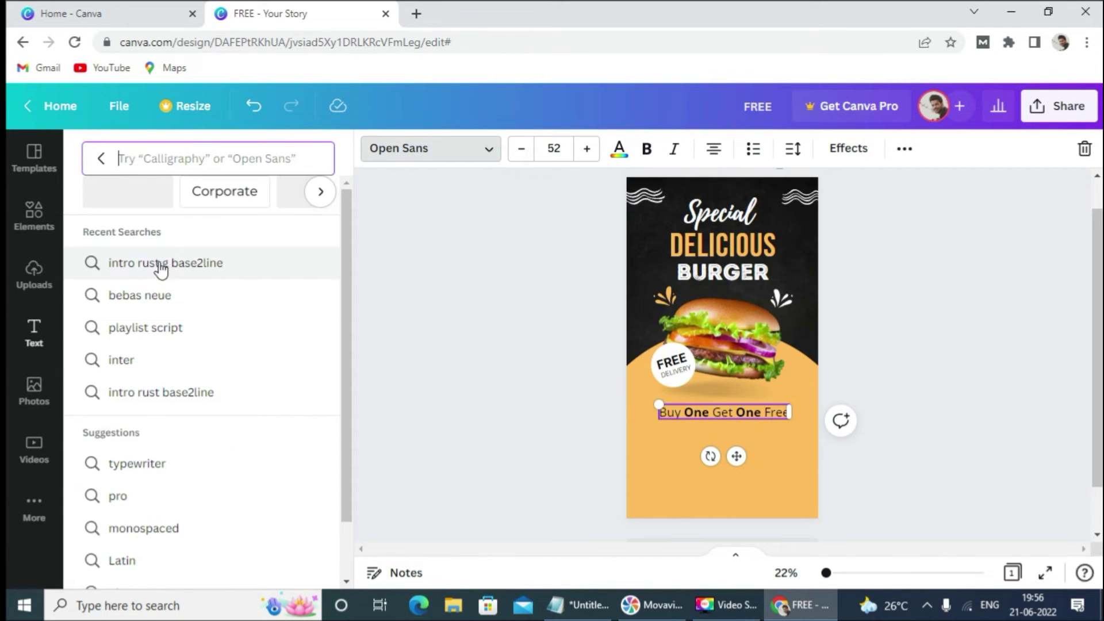
left_click(102, 161)
left_click(140, 232)
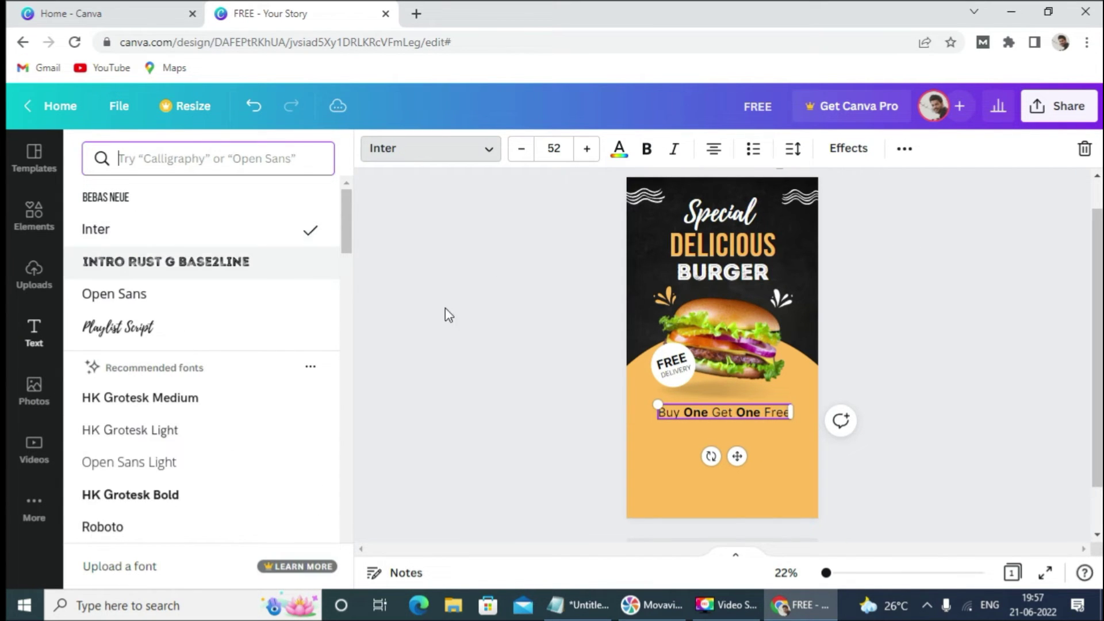
left_click(892, 330)
Step: Duplicate the "Buy One Get One Free" line and place the copy directly beneath the original
left_click(905, 149)
left_click(897, 188)
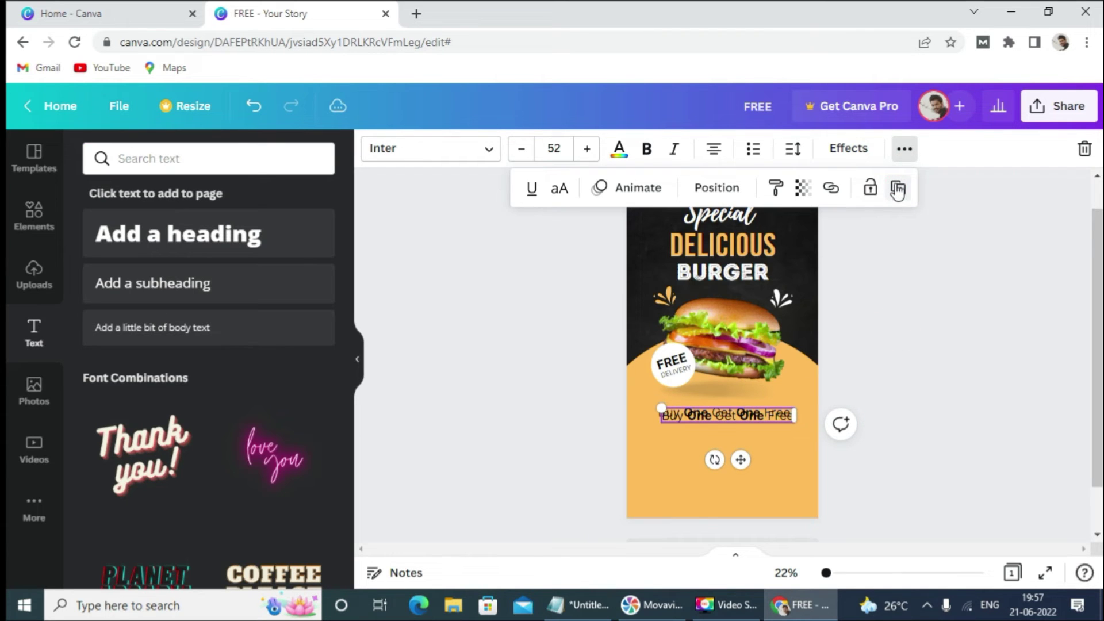
left_click_drag(735, 464, 735, 481)
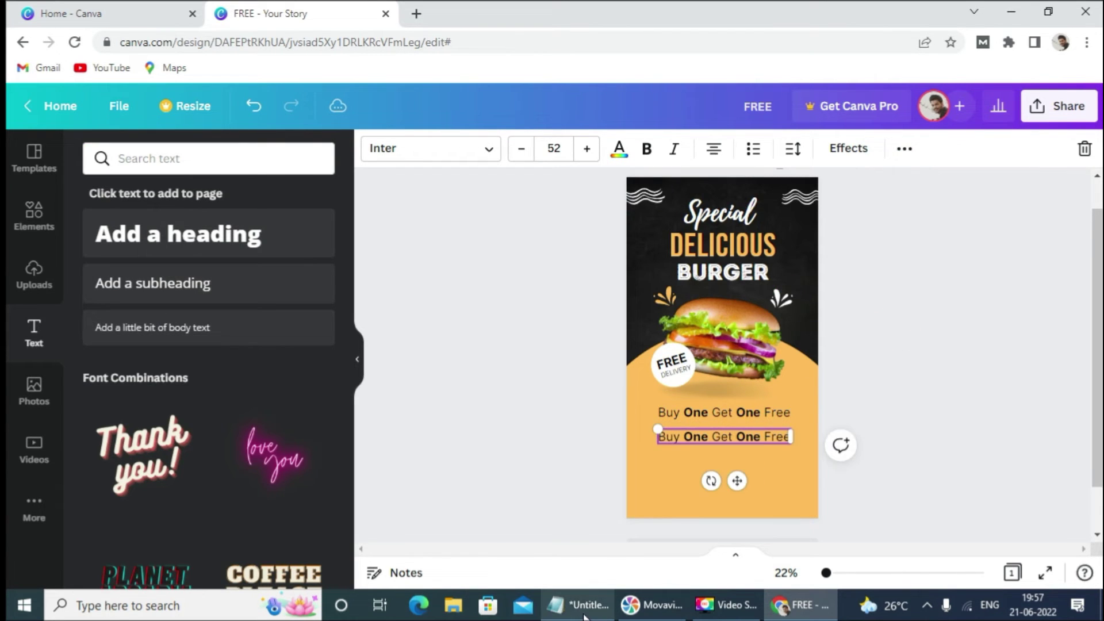
Step: Replace the duplicated line's text with "Use Coupon:", copied from the Notepad notes
left_click(581, 605)
left_click_drag(502, 366, 572, 366)
right_click(555, 380)
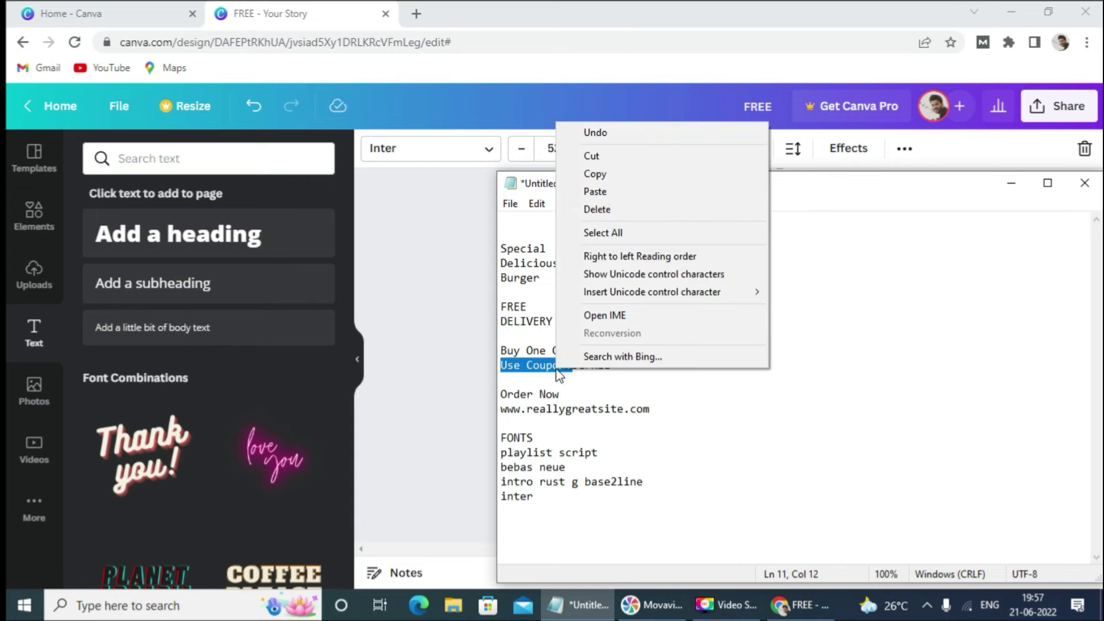
left_click(613, 172)
left_click(796, 605)
double_click(725, 434)
right_click(739, 434)
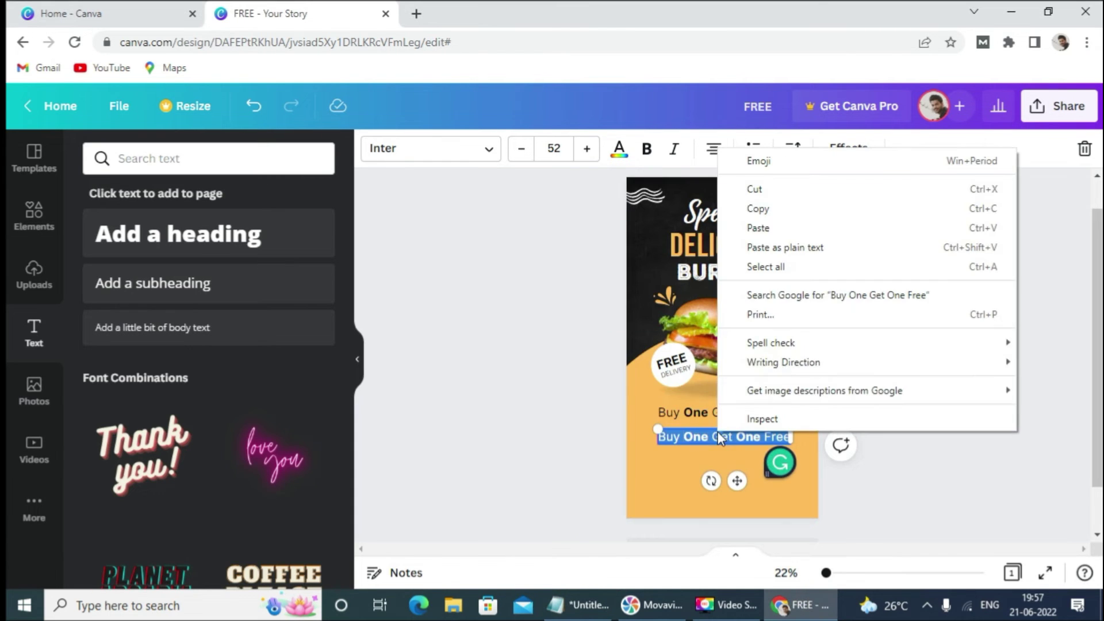
left_click(764, 227)
Step: Align the "Use Coupon:" text with the left edge of the offer line above and make it bold
left_click_drag(737, 481, 706, 479)
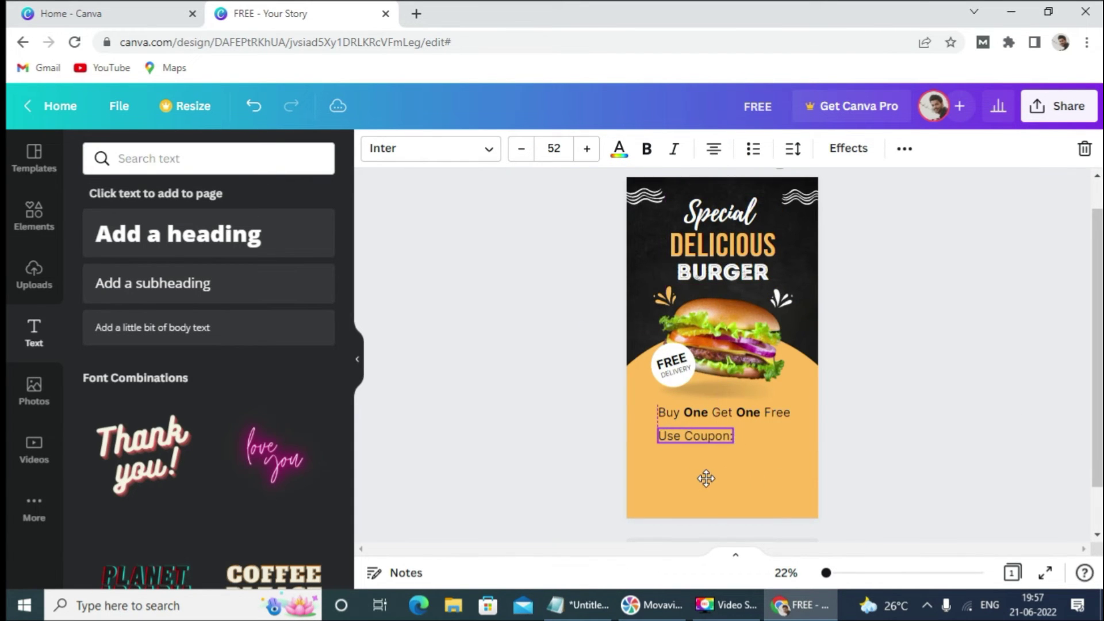
double_click(686, 434)
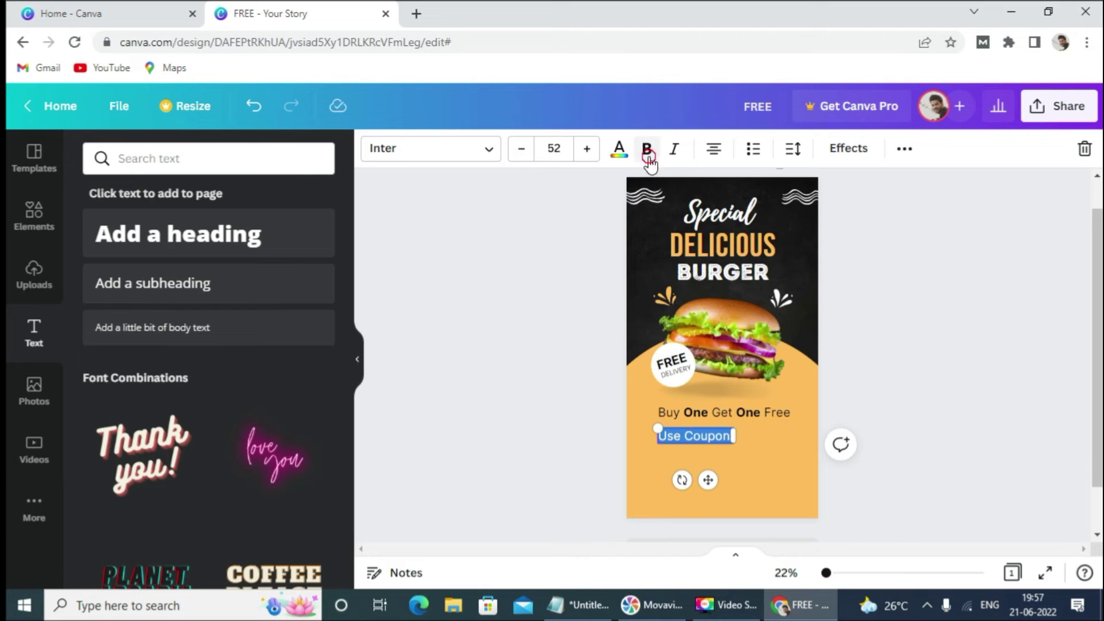
left_click(870, 334)
Step: Search the graphics for "rectangle" and place the thin black ornate rectangle frame right of the "Use Coupon:" text at matching height
left_click(33, 216)
double_click(149, 161)
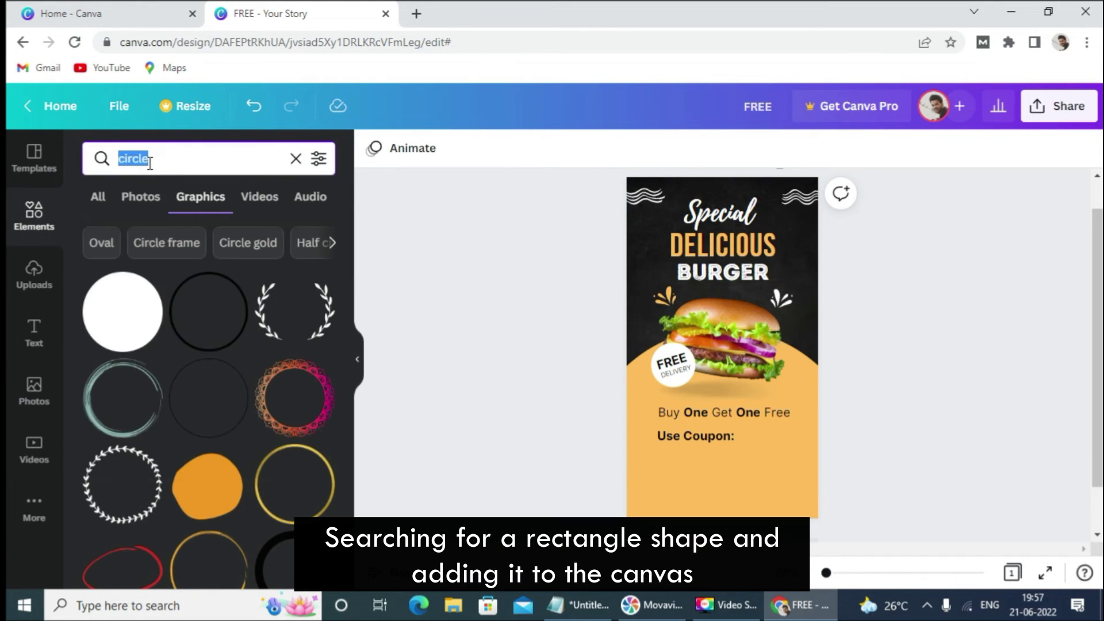
type("rectang")
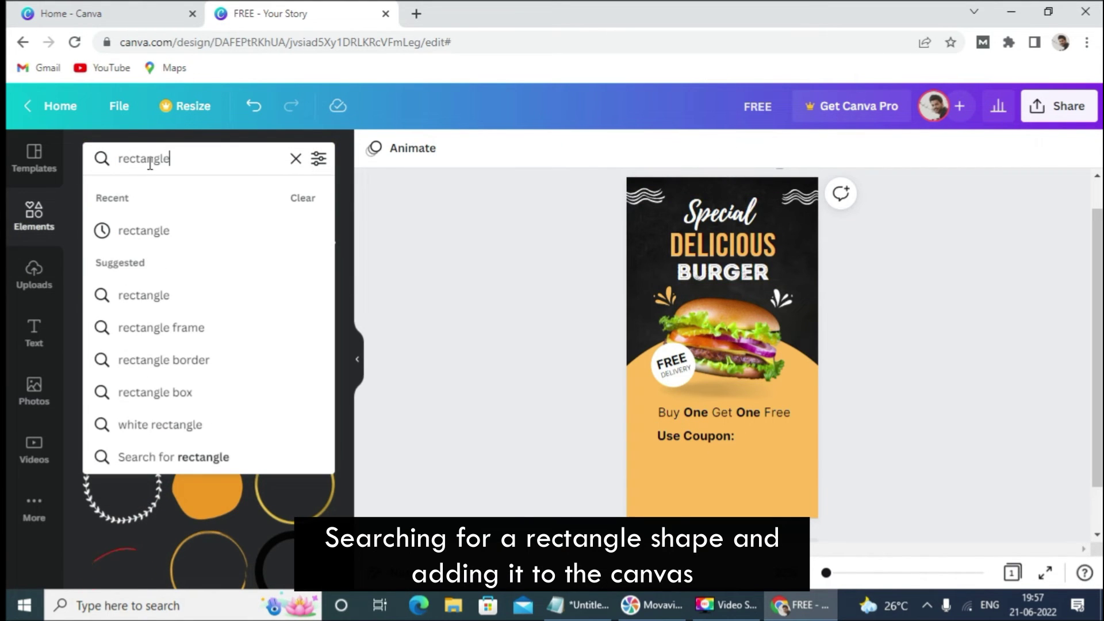
key("Return")
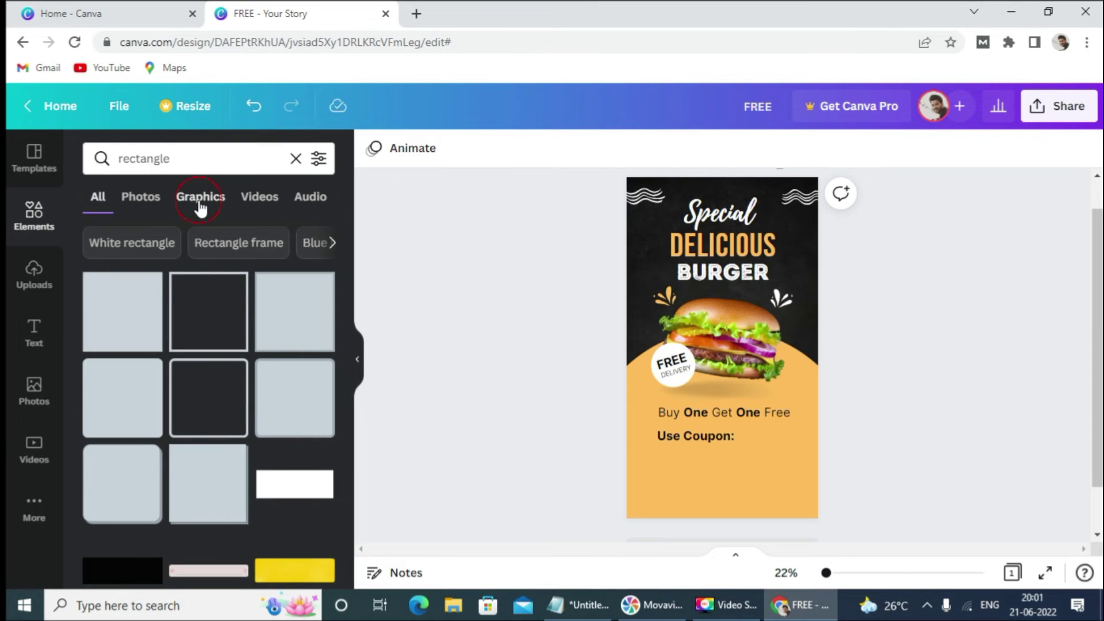
left_click(200, 202)
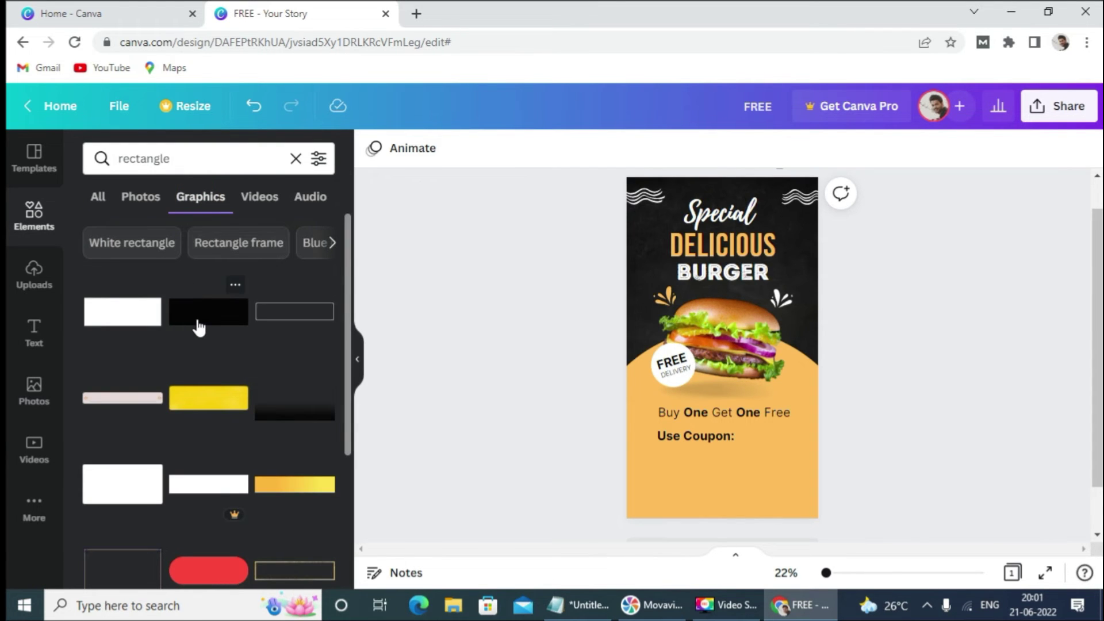
scroll(199, 327, "down", 7)
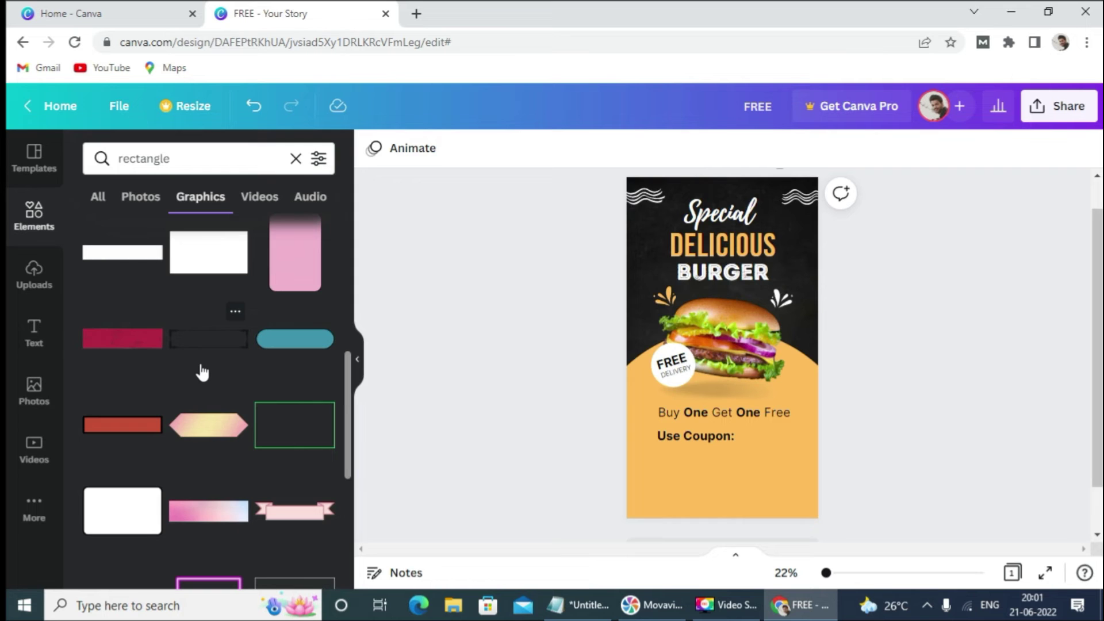
left_click_drag(212, 348, 778, 488)
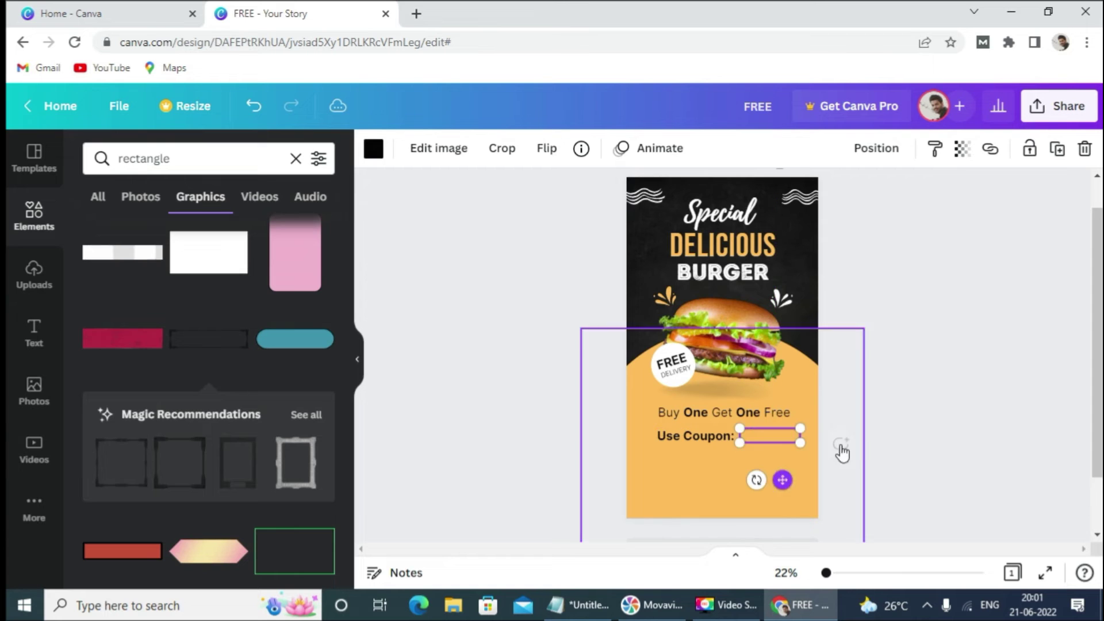
left_click(903, 413)
Step: Add a subheading over the rectangle frame and replace its text with "BGFREE", copied from the Notepad notes
left_click(34, 329)
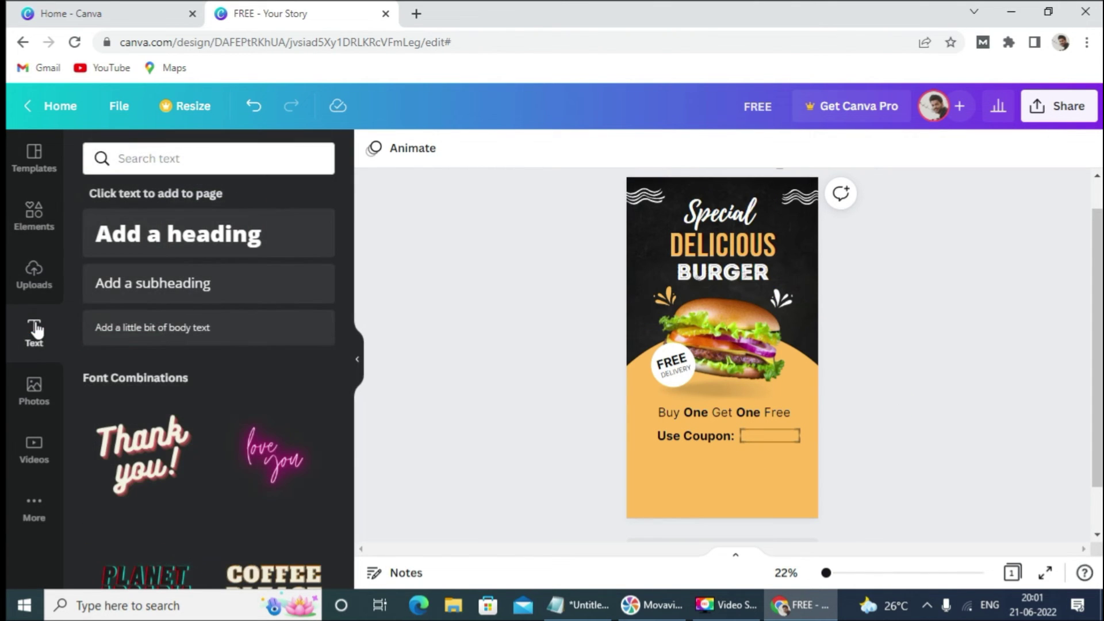
left_click(209, 295)
left_click_drag(735, 392, 781, 471)
left_click(588, 616)
left_click(574, 367)
right_click(605, 366)
left_click(674, 172)
left_click(800, 605)
right_click(762, 430)
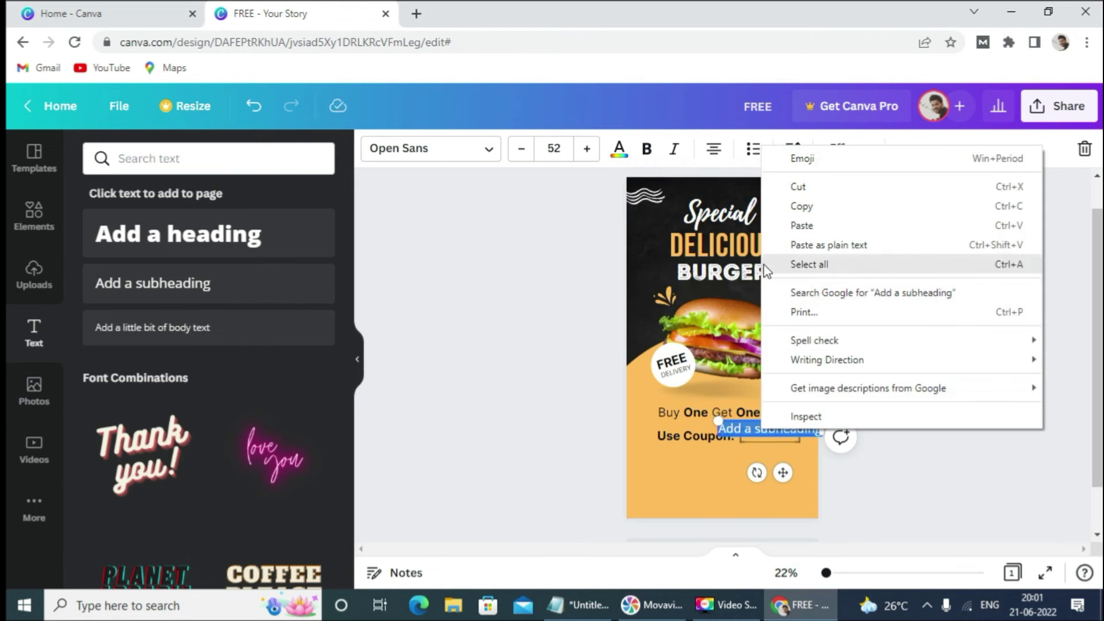
left_click(802, 226)
Step: Apply the Inter font to "BGFREE", move it inside the rectangle frame and make it bold
left_click(402, 148)
left_click(138, 230)
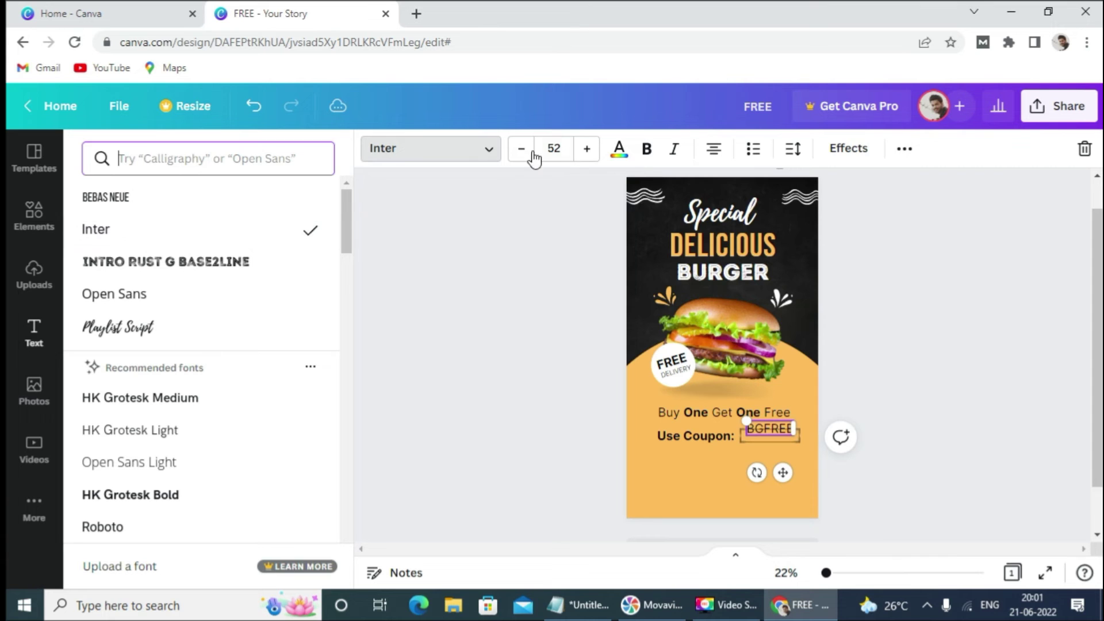
left_click(892, 431)
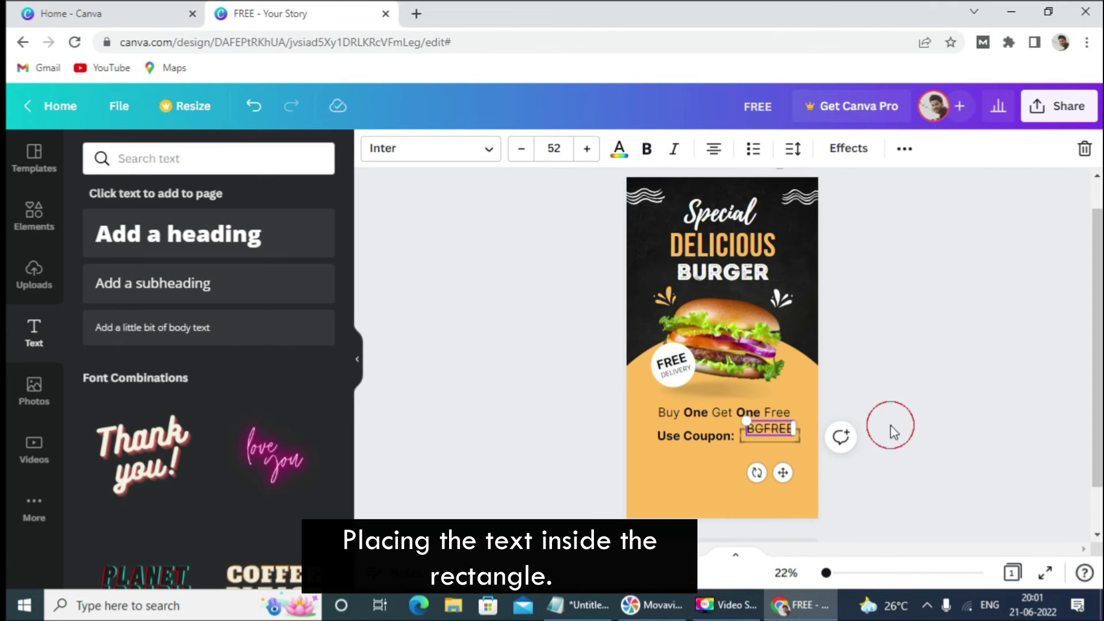
left_click_drag(782, 428, 782, 435)
left_click(648, 150)
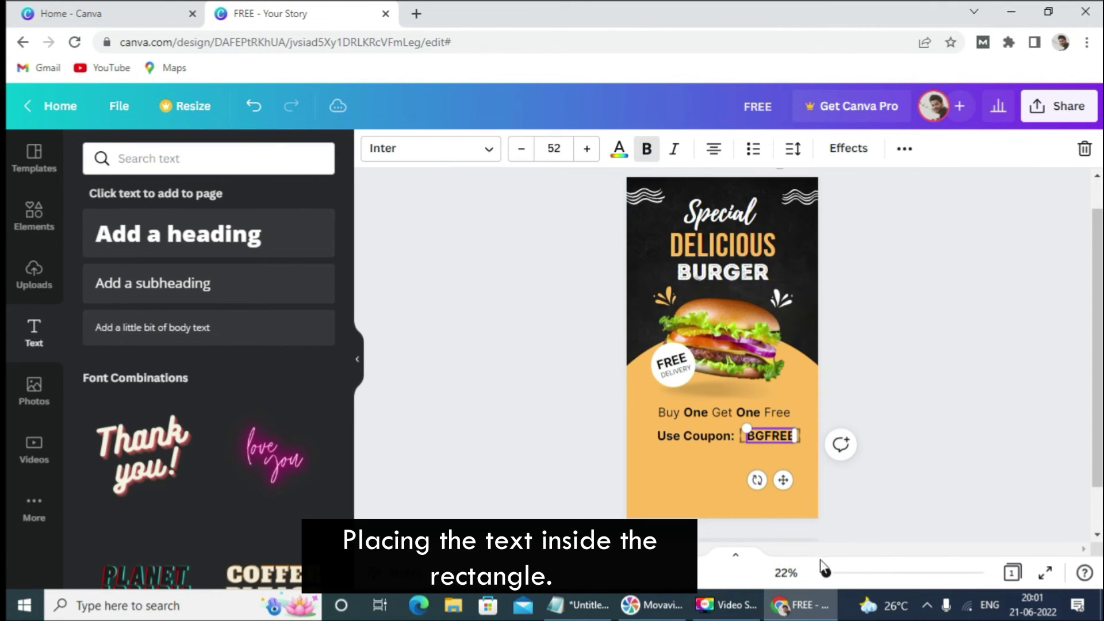
Step: Shrink the "BGFREE" text to font size 45.3 and centre it inside the rectangle frame
left_click_drag(834, 575, 845, 575)
left_click(984, 359)
left_click(816, 413)
left_click_drag(769, 396, 800, 399)
left_click_drag(861, 468, 853, 468)
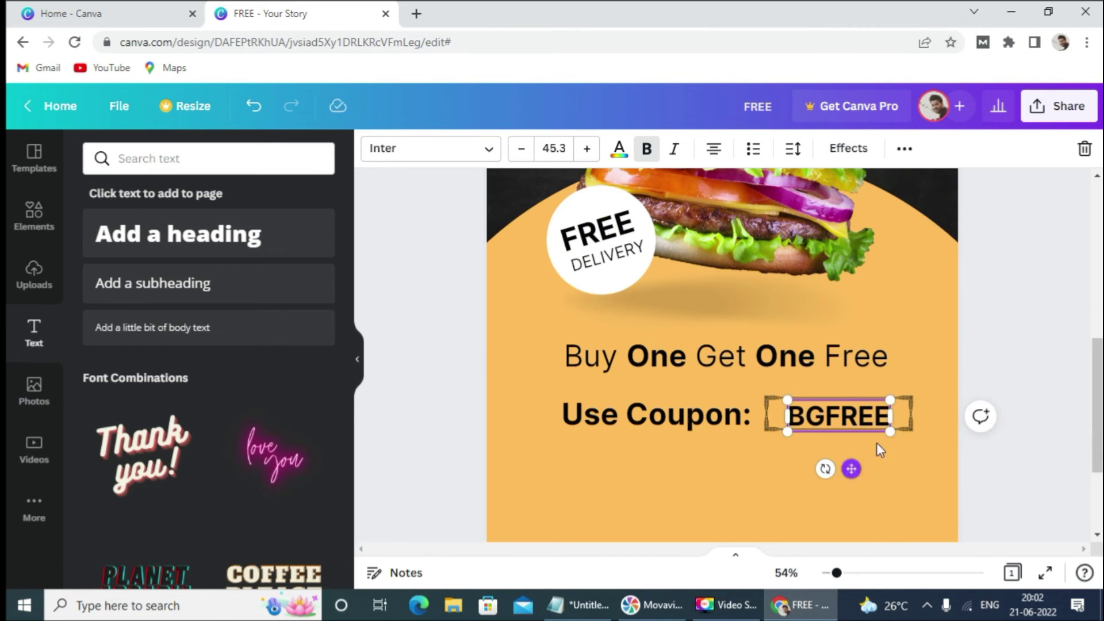
left_click_drag(837, 574, 821, 574)
left_click(865, 452)
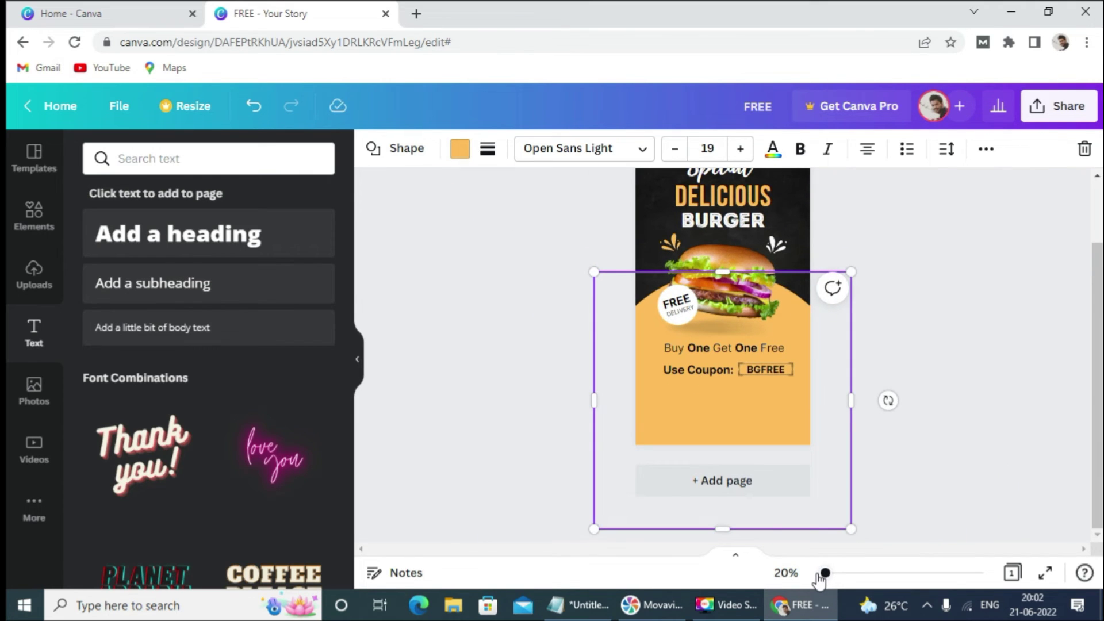
left_click(463, 443)
Step: Search the graphics for "button" and place the green rounded button centred beneath the coupon line
left_click(35, 233)
left_click(141, 159)
double_click(138, 157)
type("button")
key("Return")
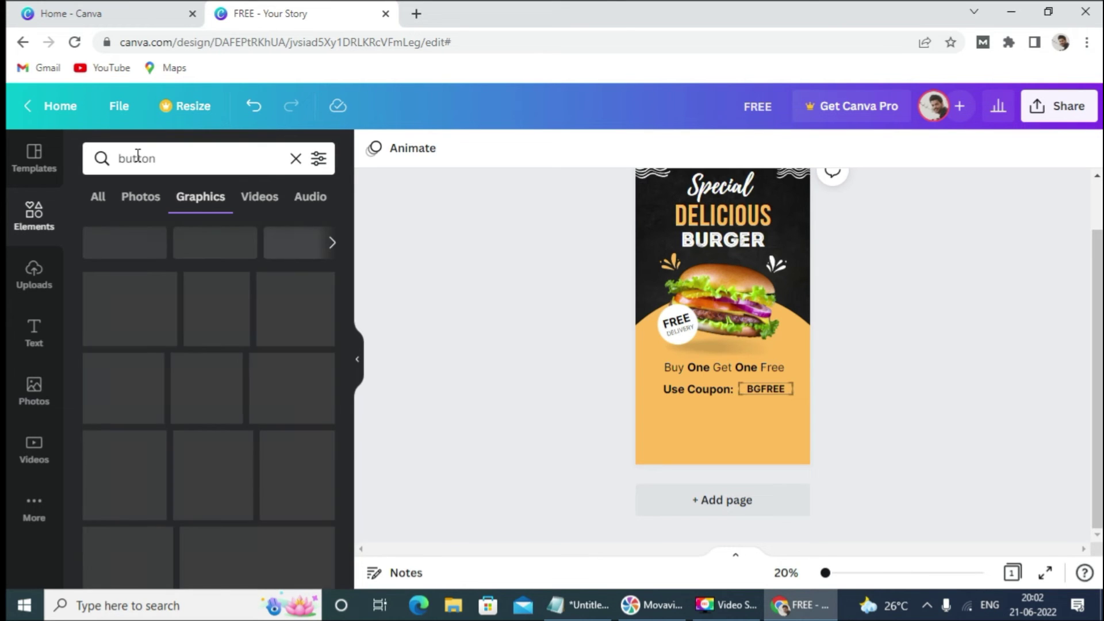
left_click(122, 312)
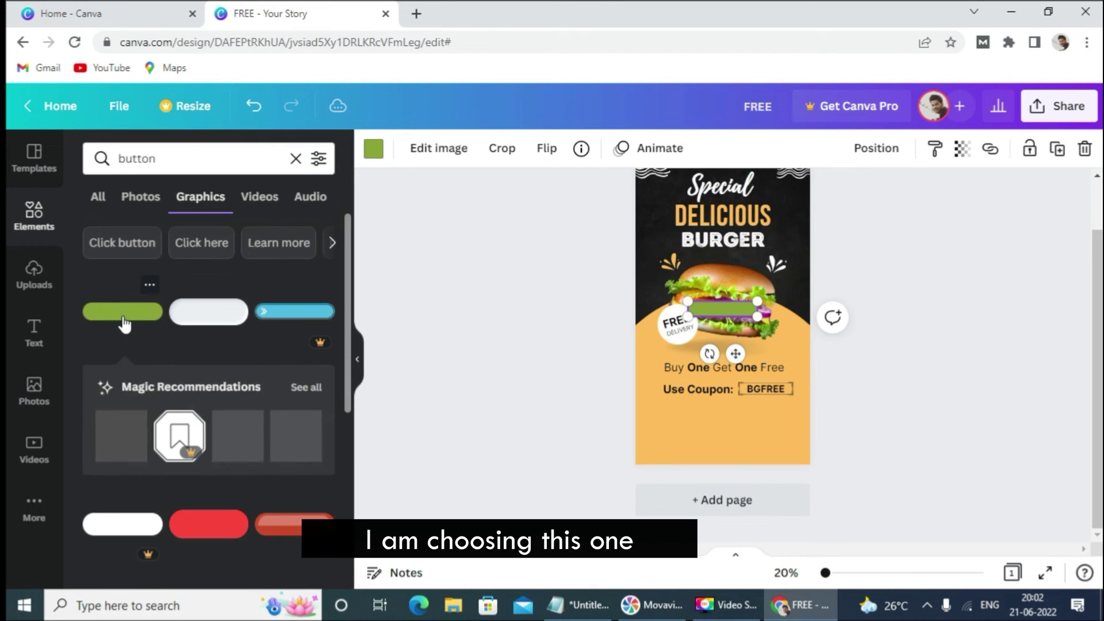
left_click_drag(737, 356, 741, 466)
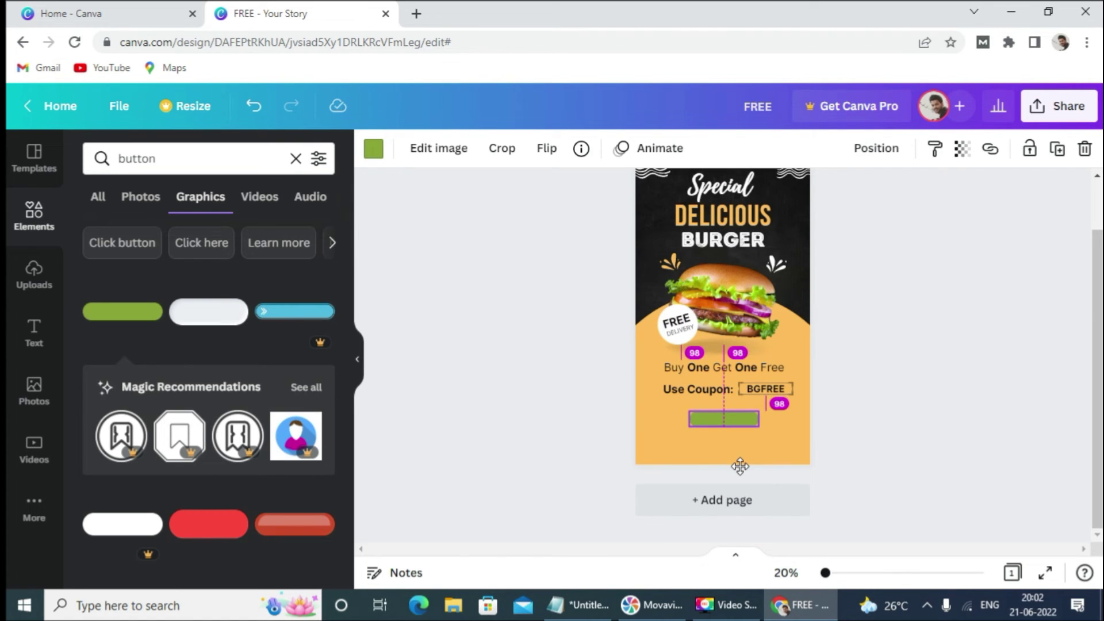
Step: Recolour the button graphic to the default red and move it slightly up toward the coupon line
left_click(374, 149)
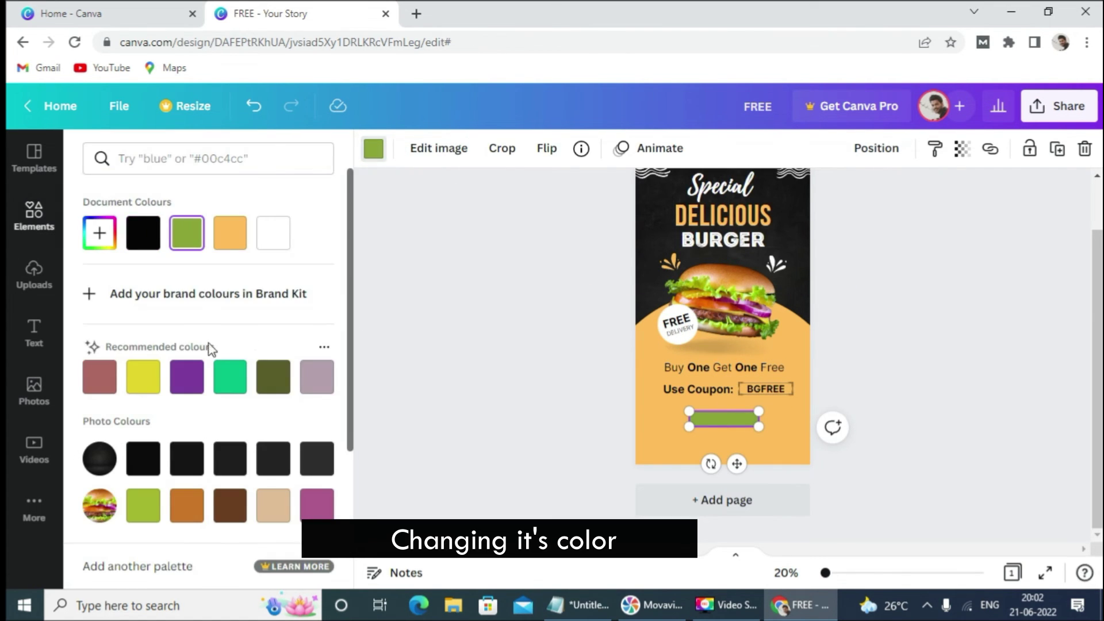
scroll(204, 351, "down", 3)
left_click(102, 425)
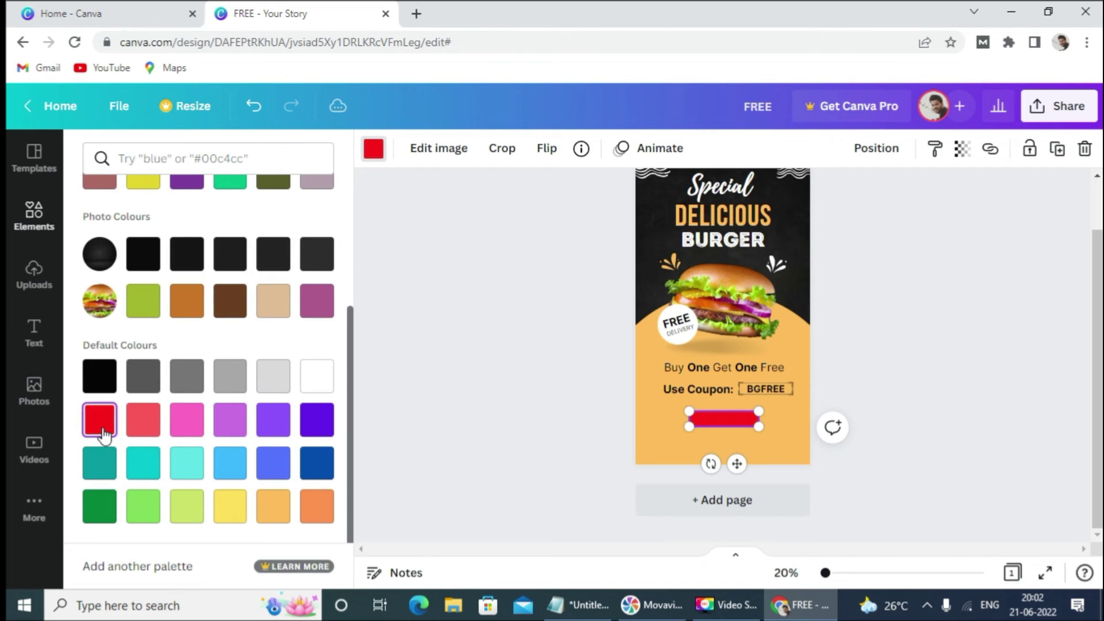
left_click(737, 464)
left_click_drag(737, 464, 736, 460)
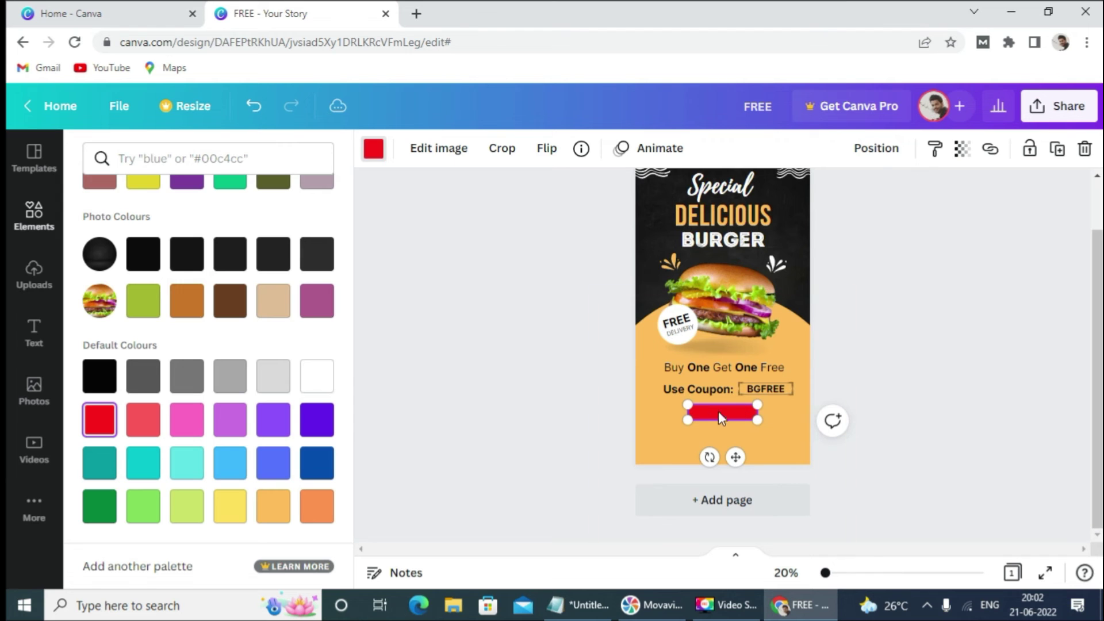
Step: Add a subheading reading "Order Now", copied from the Notepad notes, and apply the Inter font to it
left_click(46, 344)
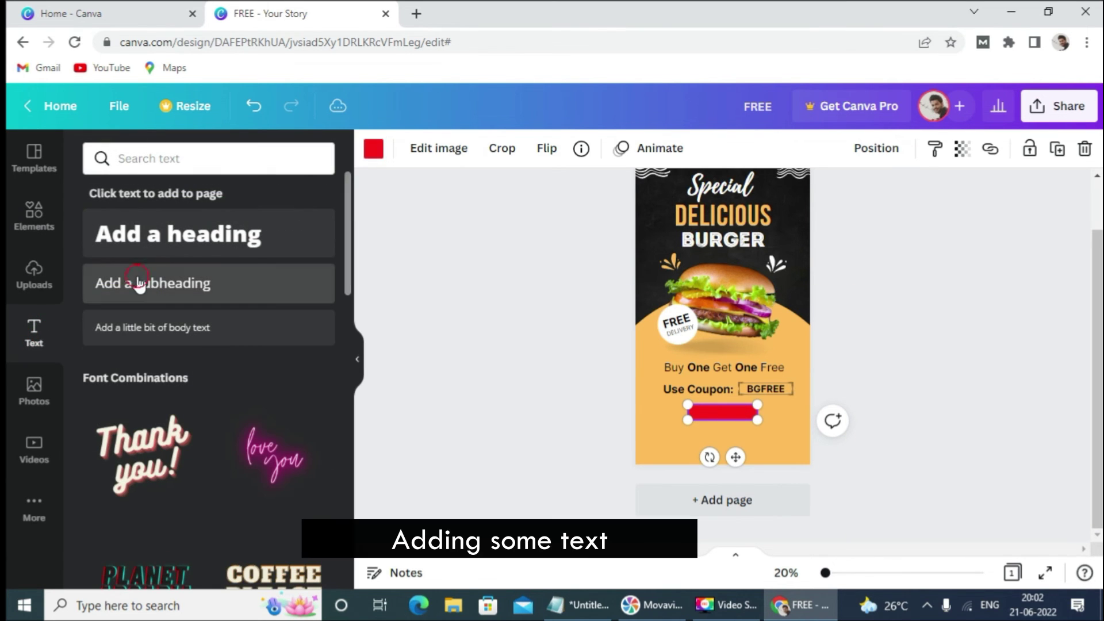
left_click(140, 283)
left_click(581, 605)
left_click_drag(507, 394, 515, 393)
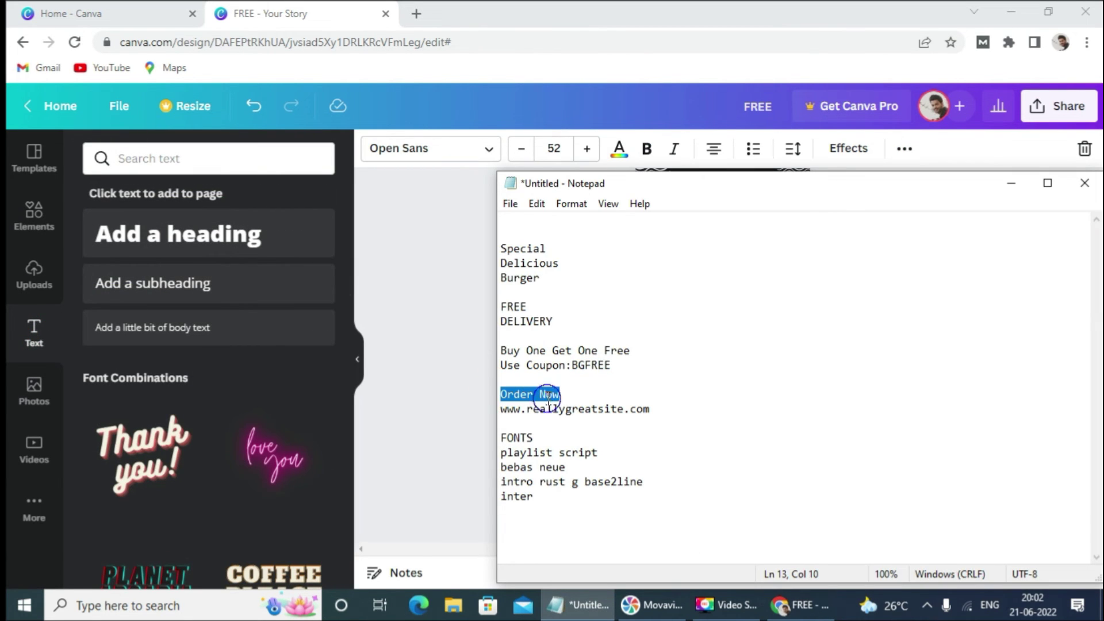
key("ctrl+c")
key("alt+Tab")
right_click(739, 431)
left_click(764, 237)
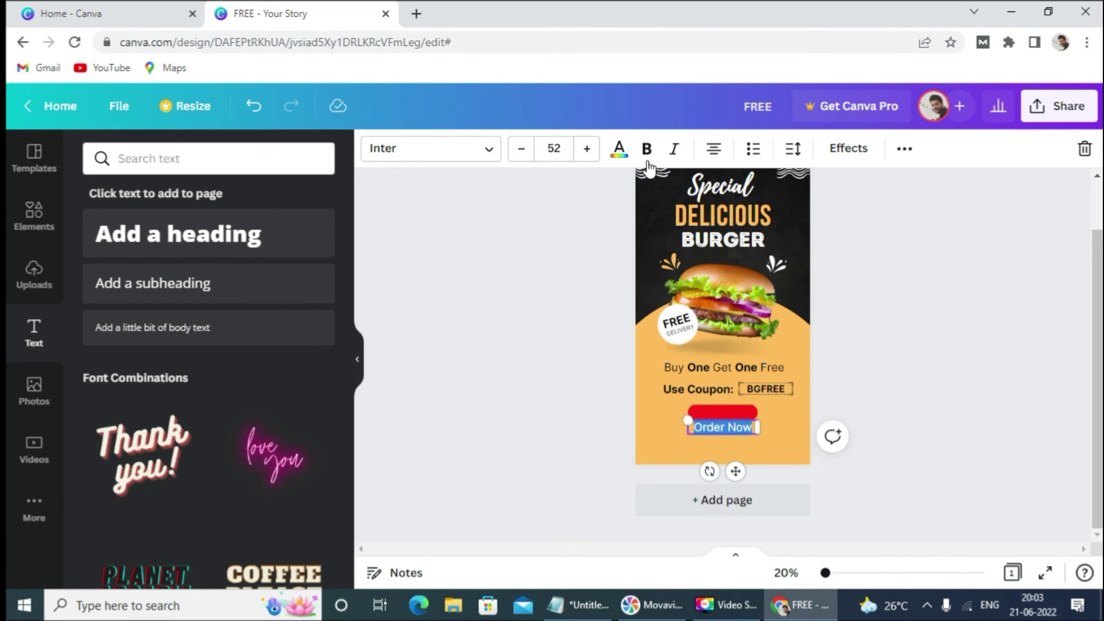
Step: Make the "Order Now" text bold and white and place it on the red button
left_click(891, 356)
left_click_drag(725, 425, 726, 411)
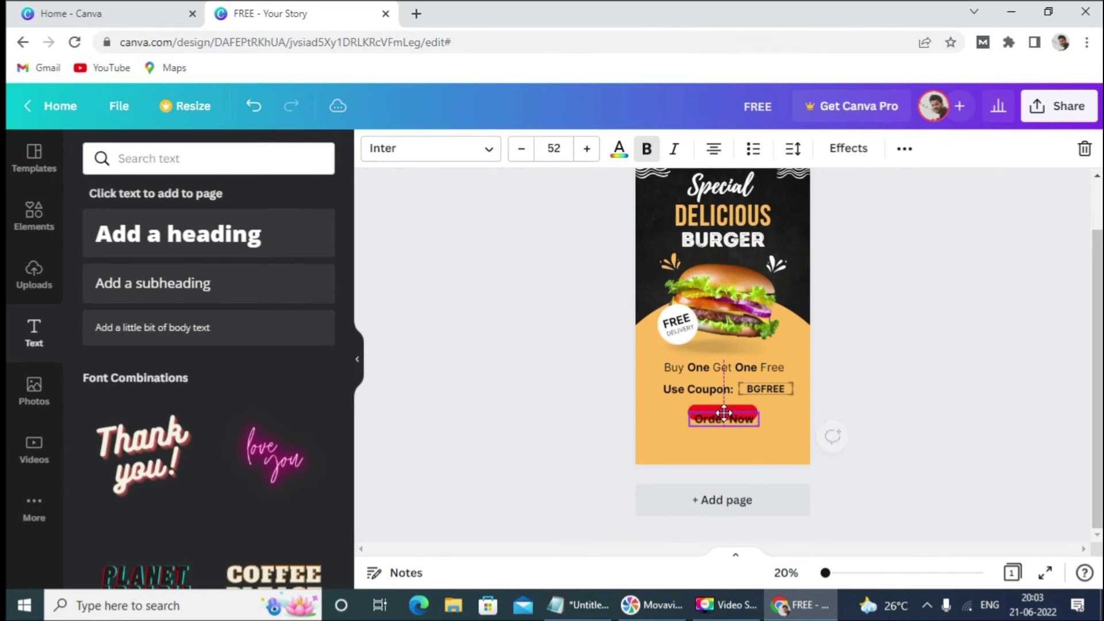
left_click(619, 151)
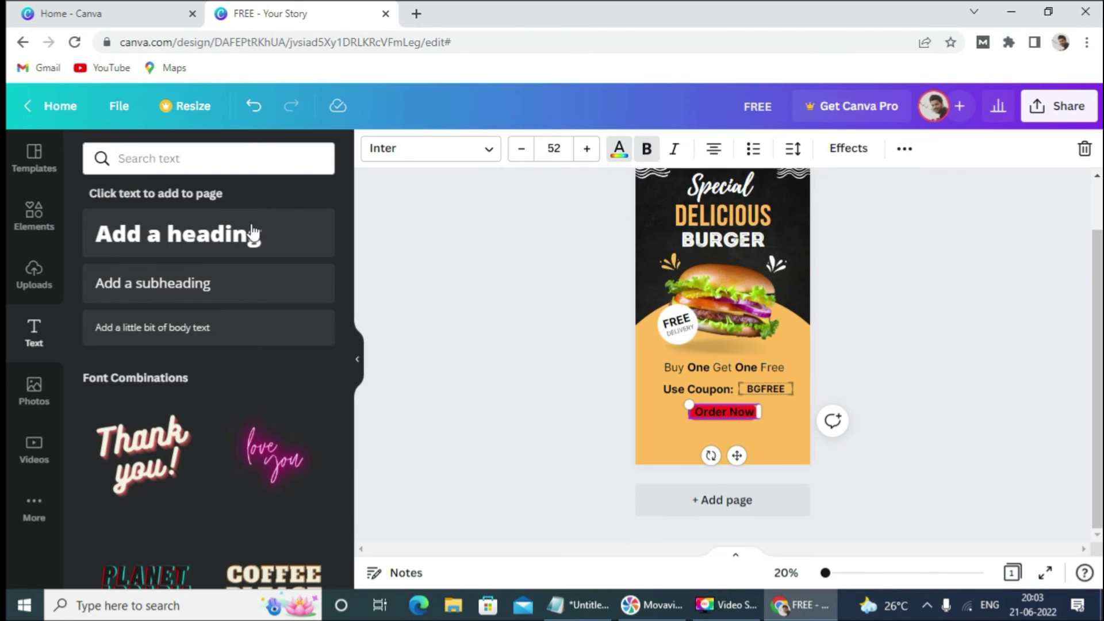
left_click(273, 233)
left_click(919, 326)
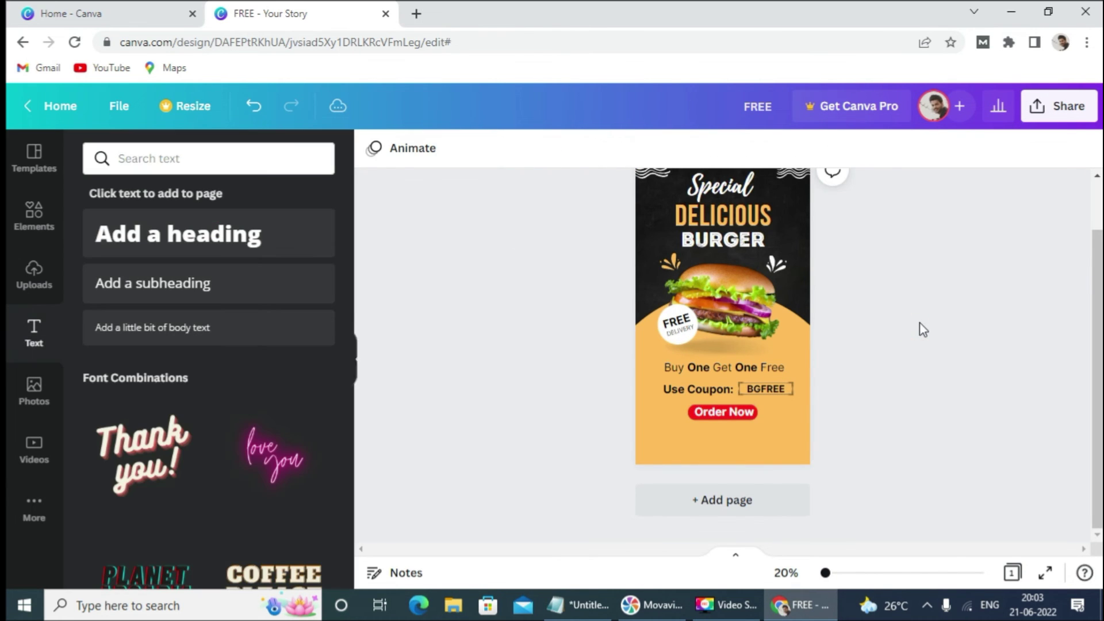
Step: Shrink the "Order Now" text to font size 45.8 and centre it on the red button
left_click_drag(827, 574, 835, 575)
scroll(715, 385, "down", 3)
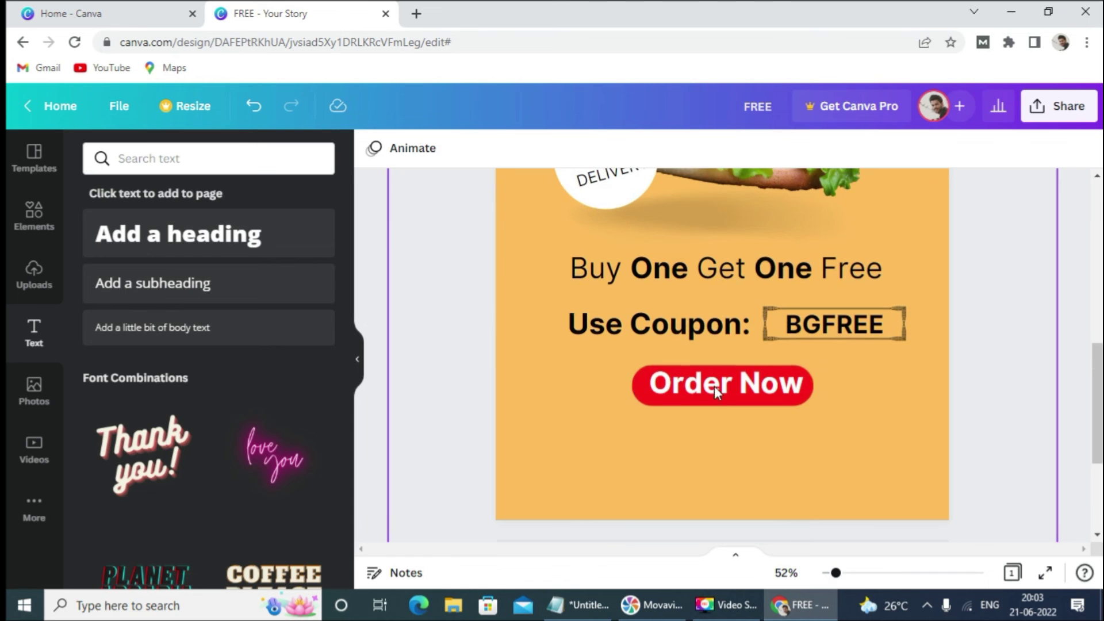
left_click(715, 386)
left_click_drag(814, 364, 727, 386)
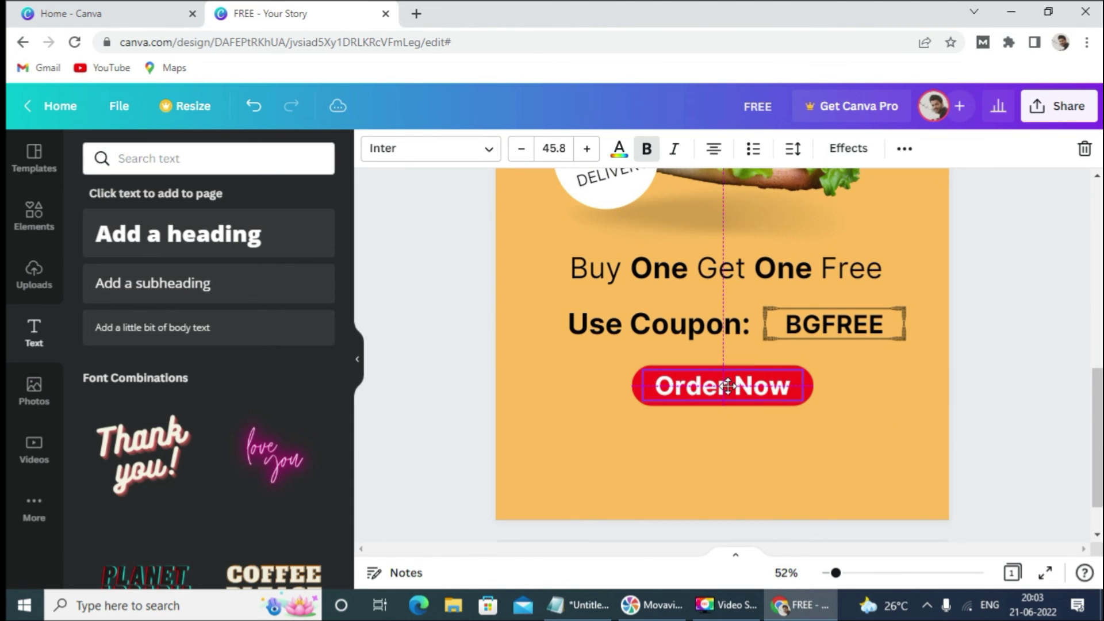
left_click_drag(836, 573, 827, 574)
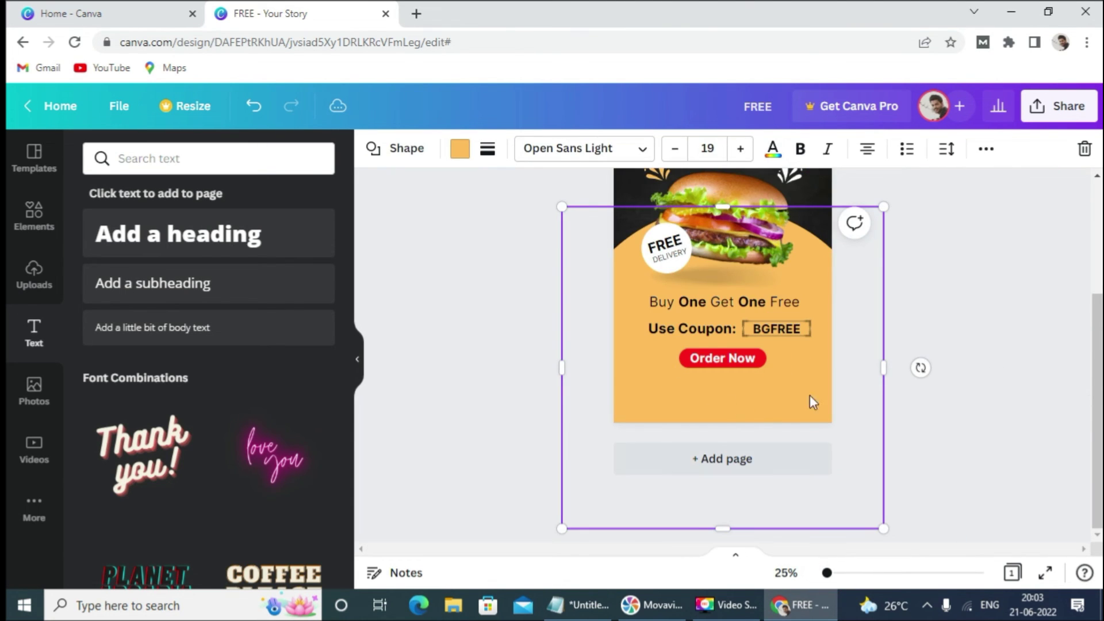
Step: Add a subheading beneath the "Order Now" button and apply the Inter font to it
left_click(141, 280)
left_click_drag(712, 382, 744, 480)
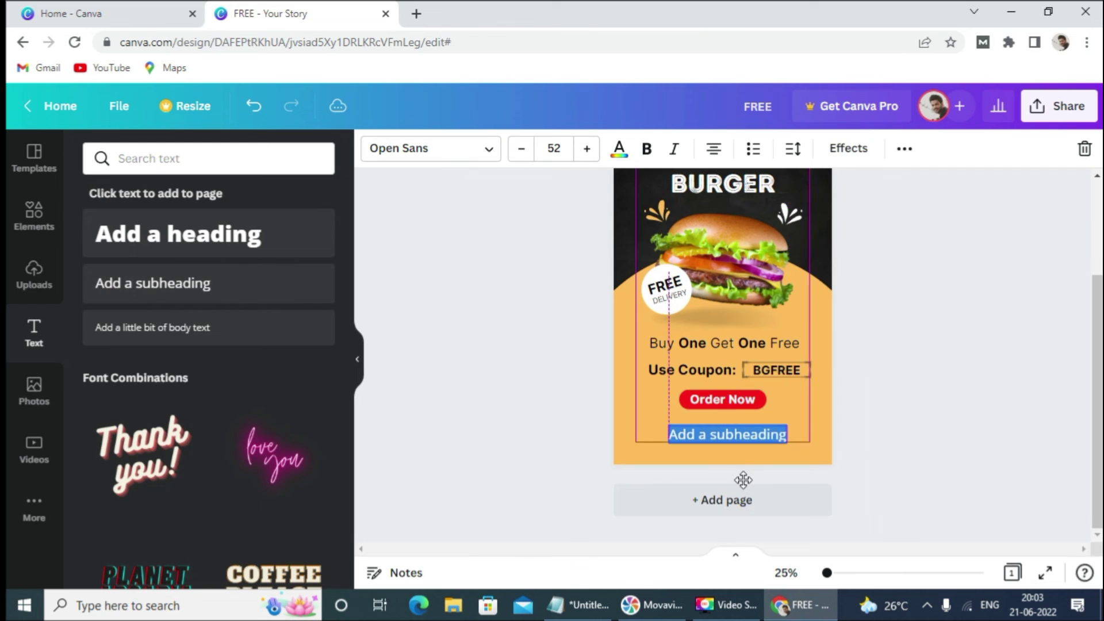
left_click(430, 148)
left_click(184, 227)
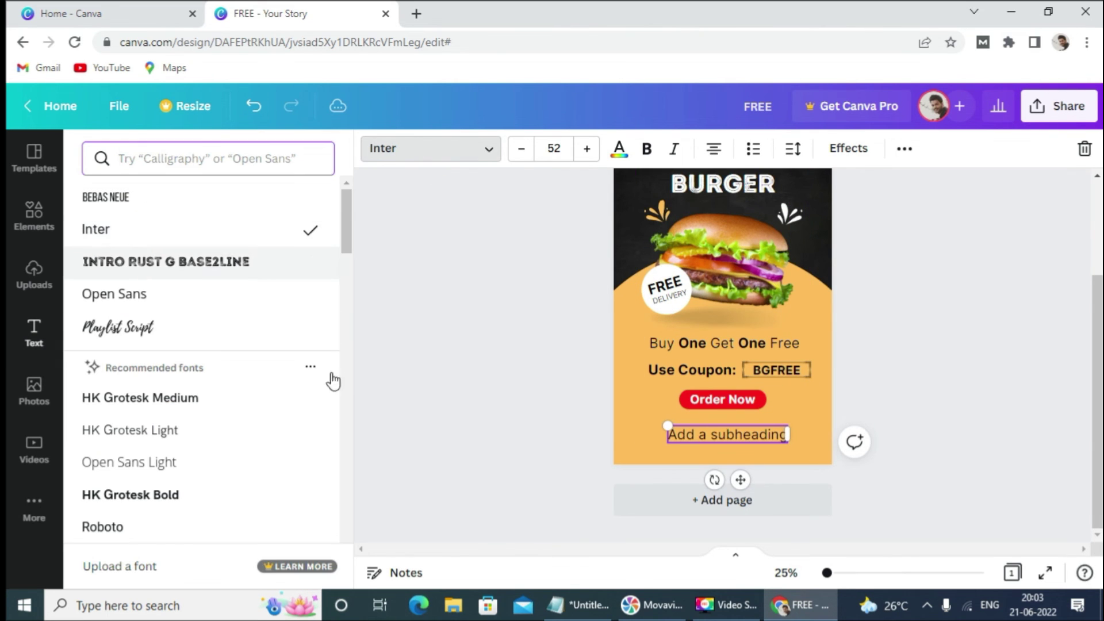
left_click(564, 607)
left_click_drag(499, 411, 635, 421)
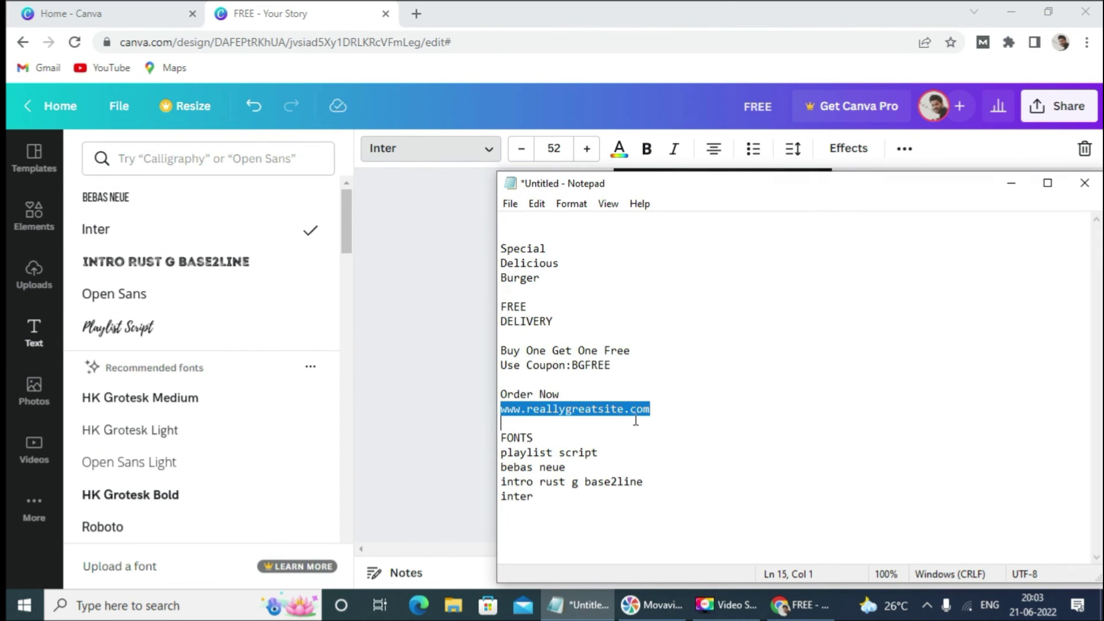
right_click(629, 414)
left_click(692, 218)
left_click(797, 605)
triple_click(735, 436)
right_click(734, 436)
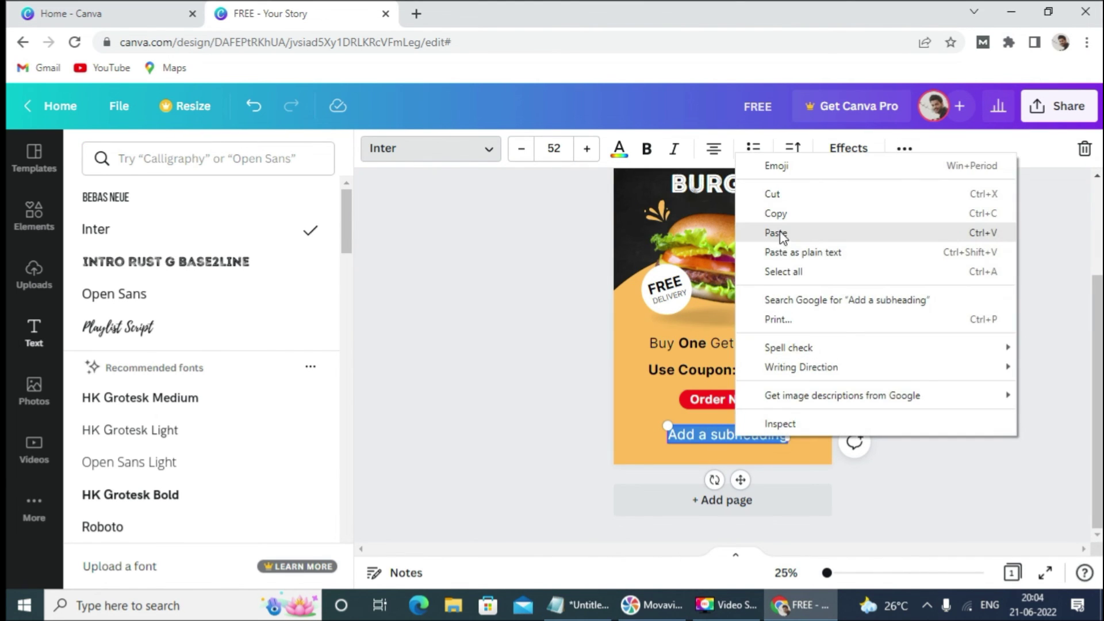
left_click(774, 232)
Step: Shrink the website address to font size 41.6, centred on the page, and move the "Order Now" button with its text slightly down
left_click(899, 377)
left_click(725, 438)
left_click_drag(651, 426, 670, 432)
left_click_drag(757, 478, 737, 483)
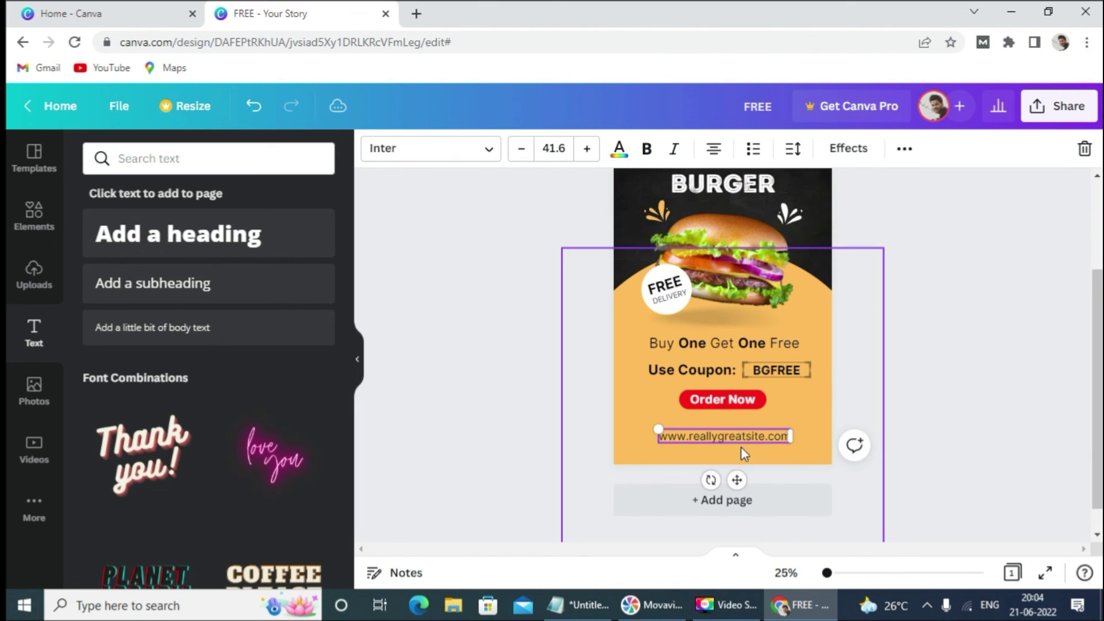
left_click_drag(732, 399, 731, 409)
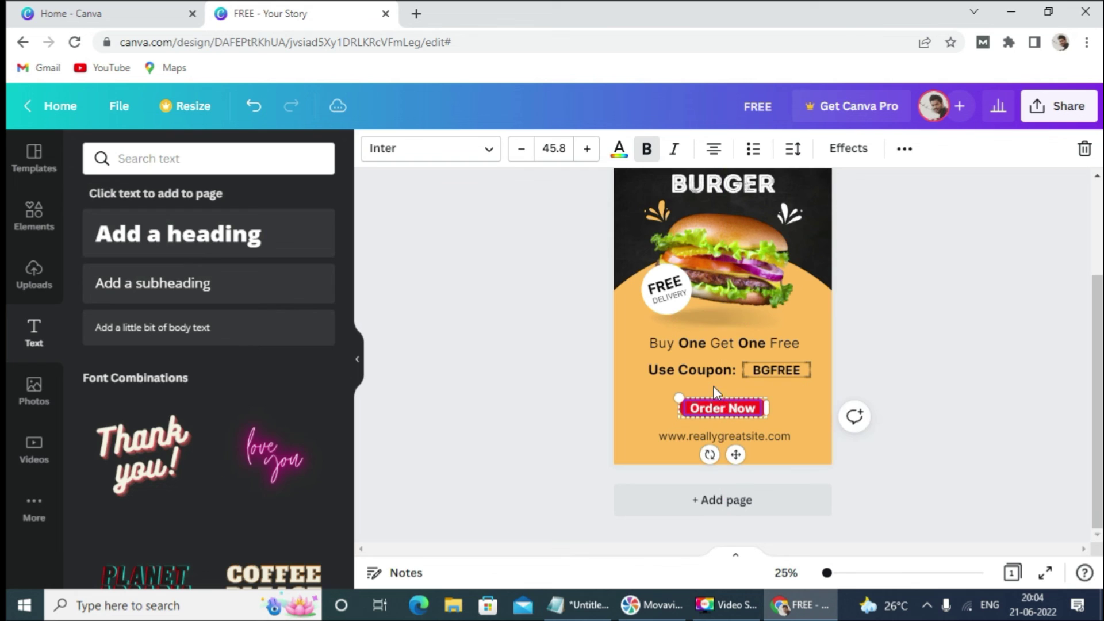
left_click(1016, 341)
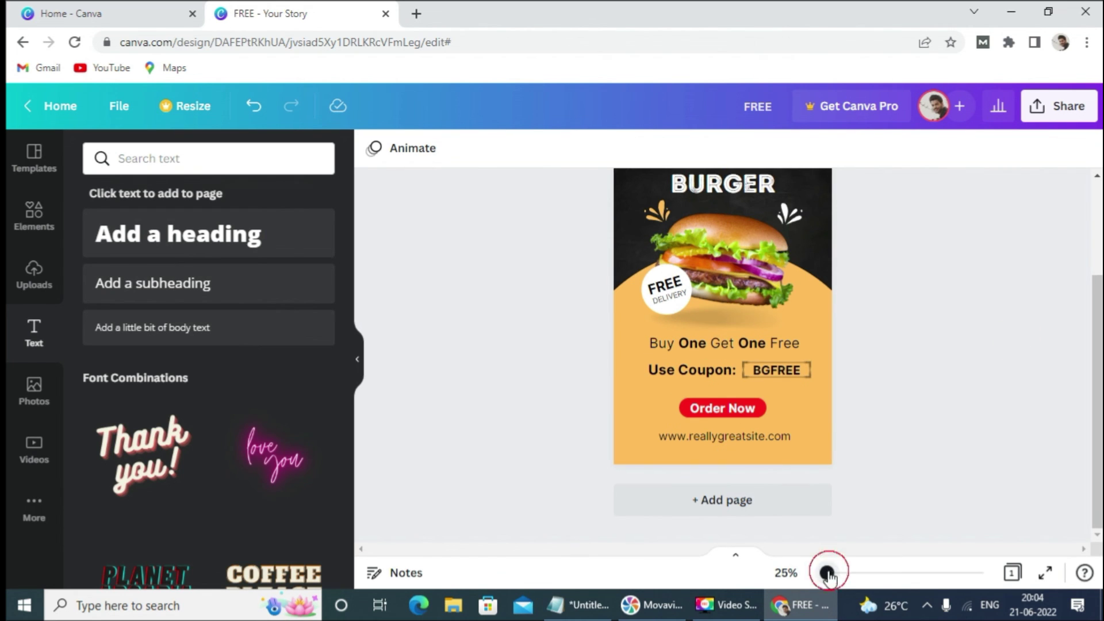
Step: Download the finished burger story design as a PNG file at 1080 × 1920 px
left_click_drag(828, 574, 825, 579)
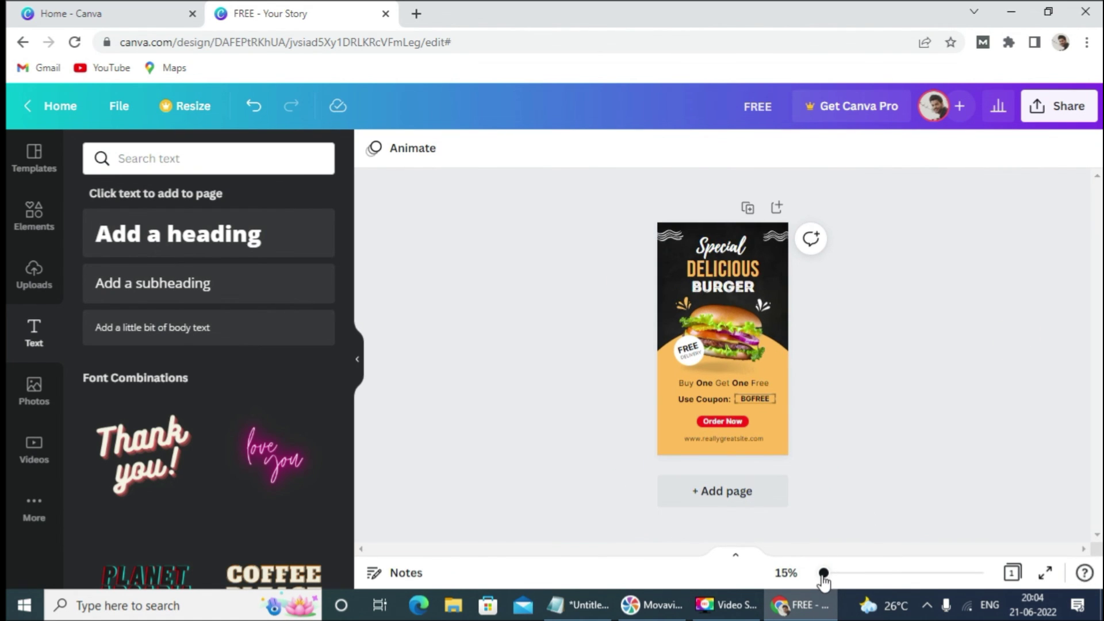
left_click_drag(824, 581, 827, 574)
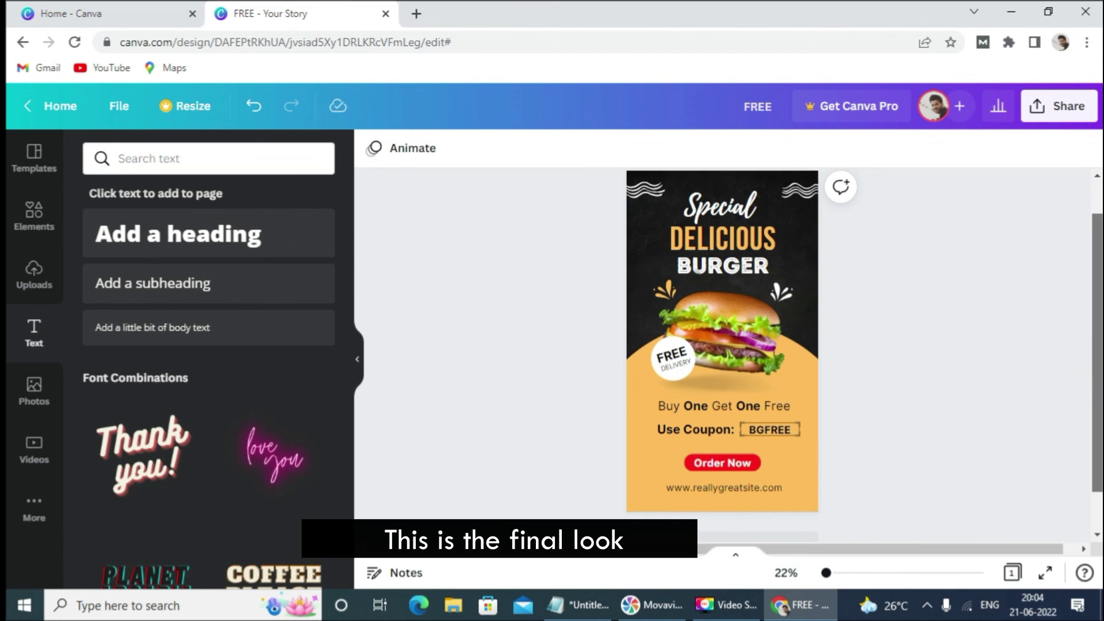
left_click(1051, 120)
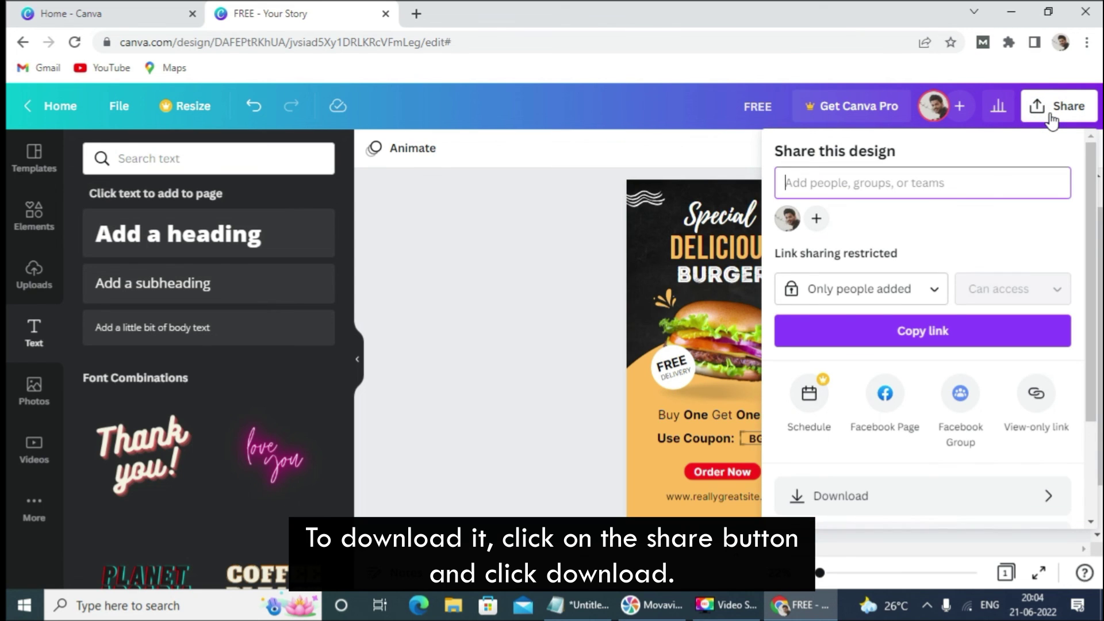
left_click(853, 505)
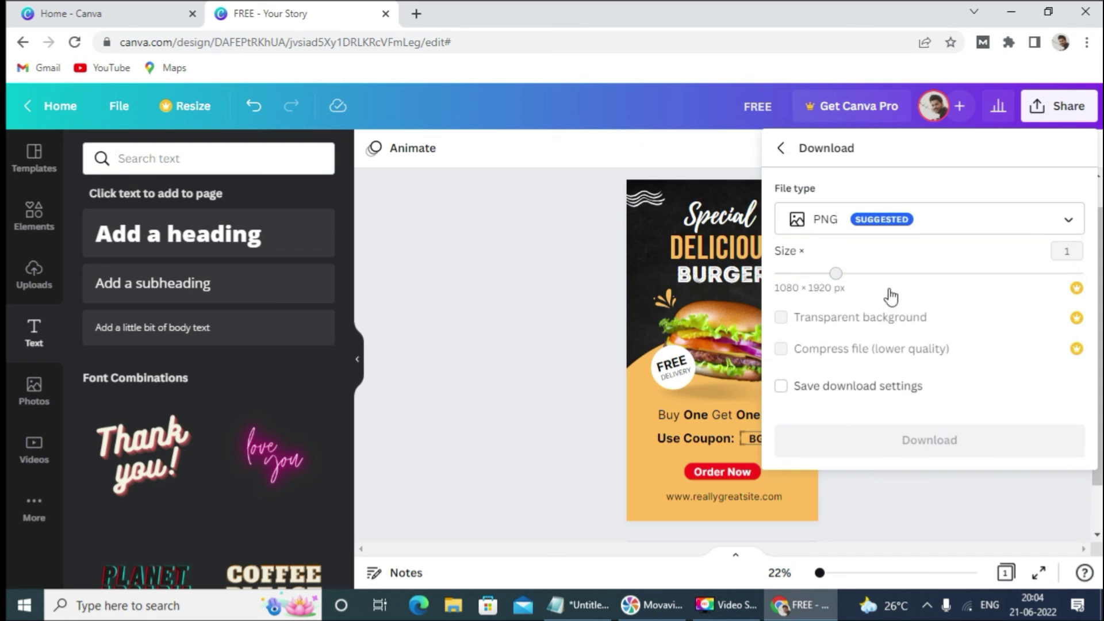
left_click(813, 232)
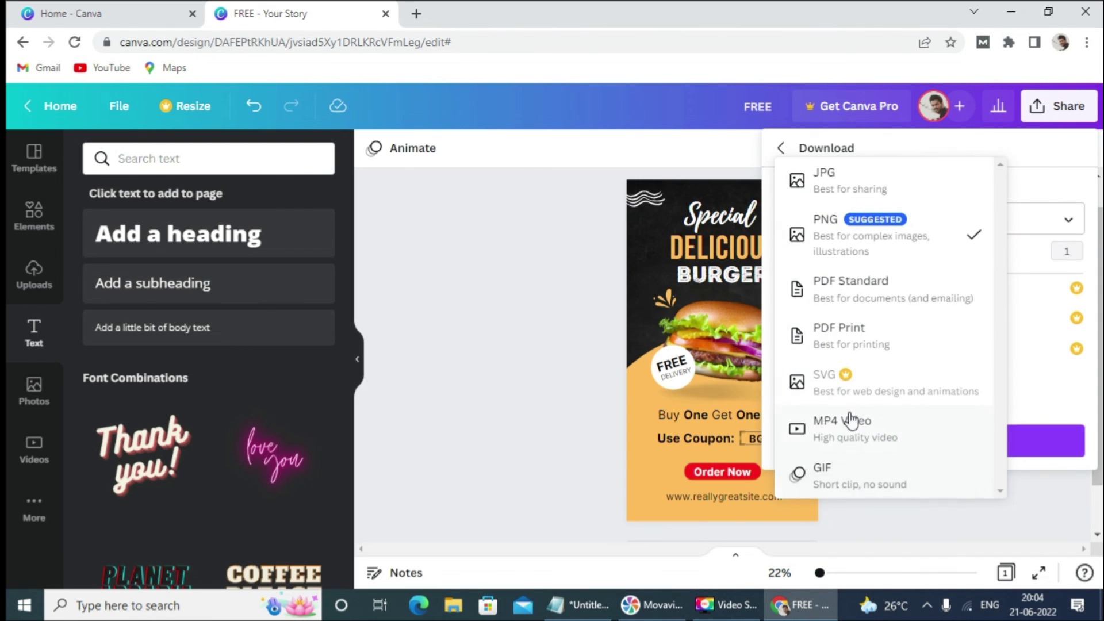
left_click(847, 238)
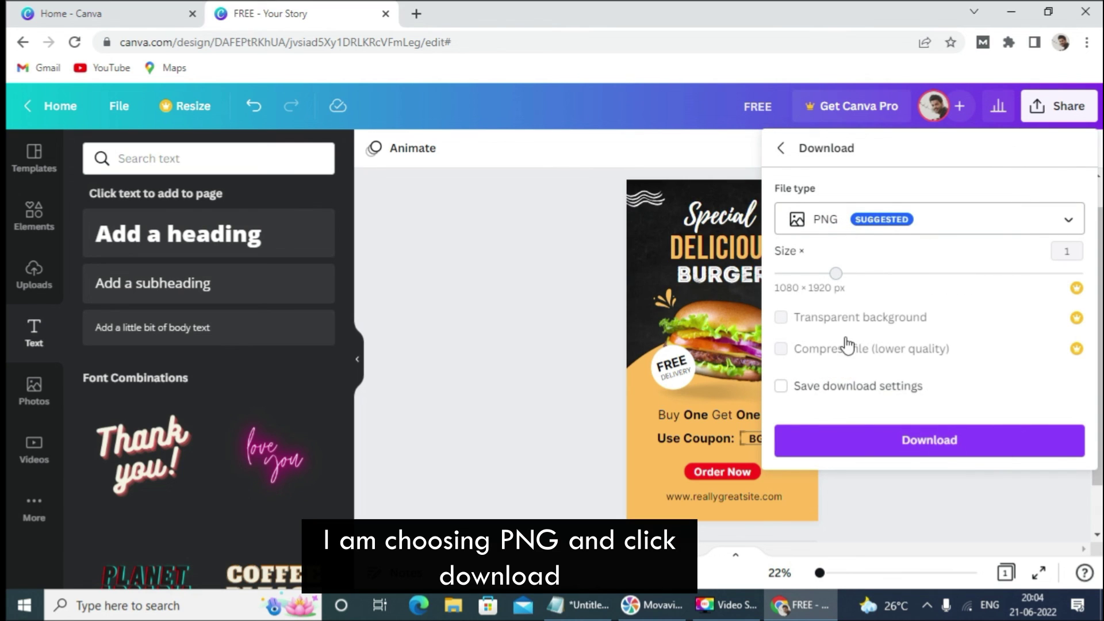
left_click(896, 441)
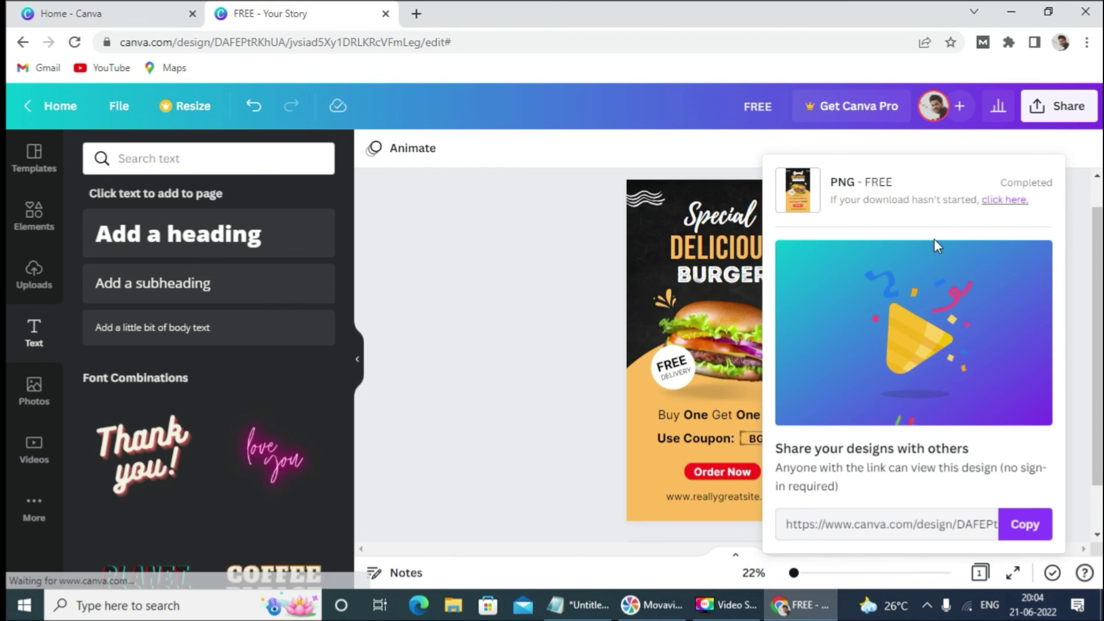
Step: Open the downloaded file "FREE (1).png" in the image viewer and inspect the exported design up close and as a whole
left_click(53, 574)
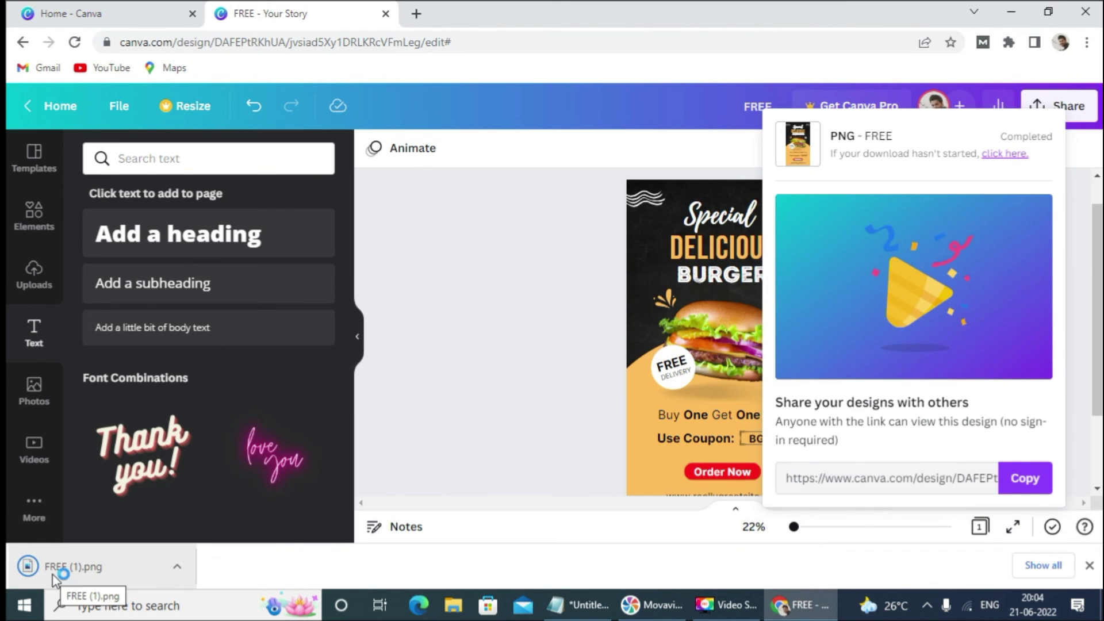
left_click(87, 580)
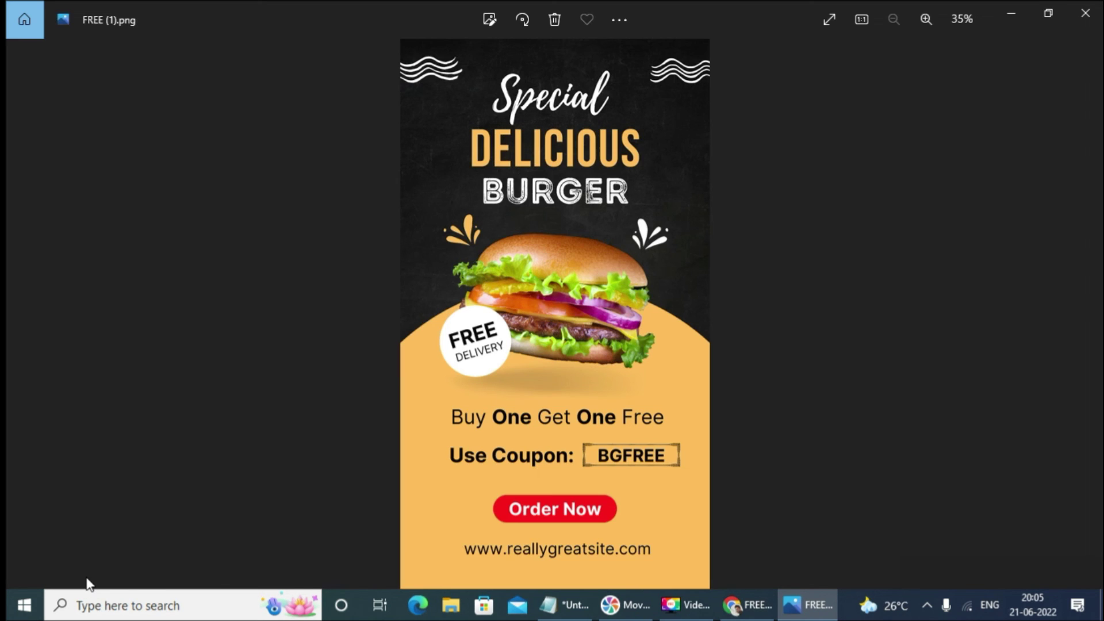
scroll(1056, 395, "up", 5)
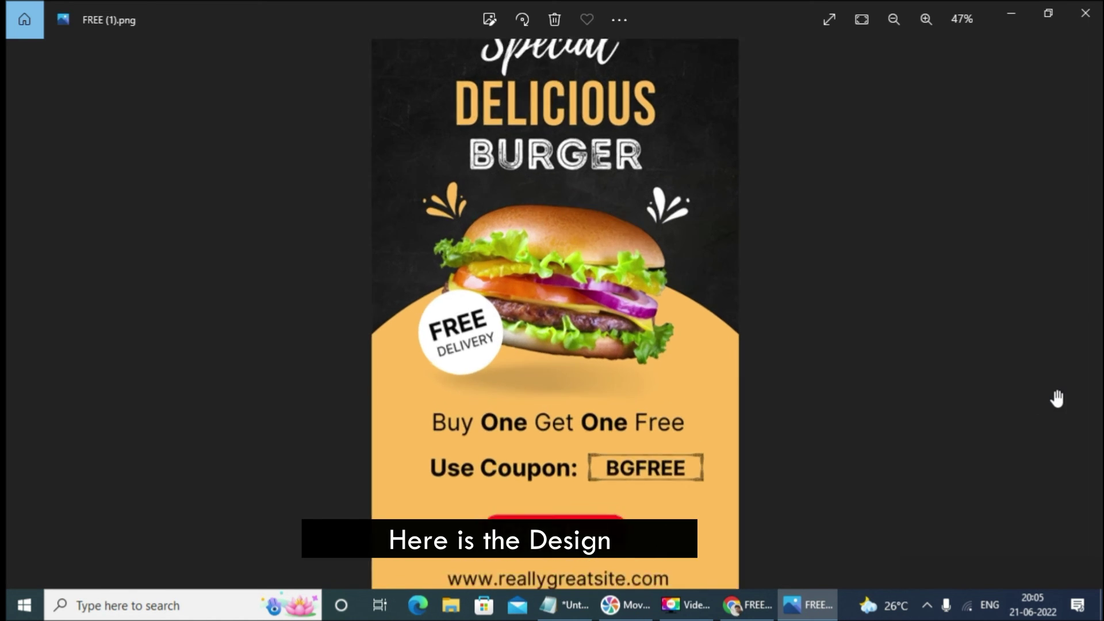
scroll(564, 391, "up", 6)
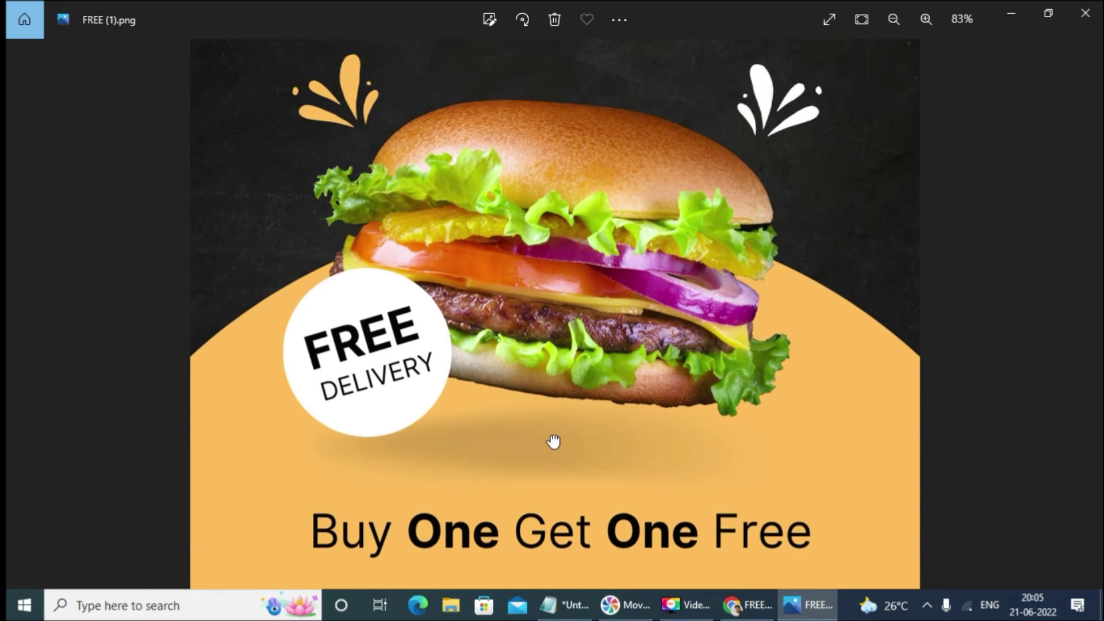
scroll(536, 435, "down", 4)
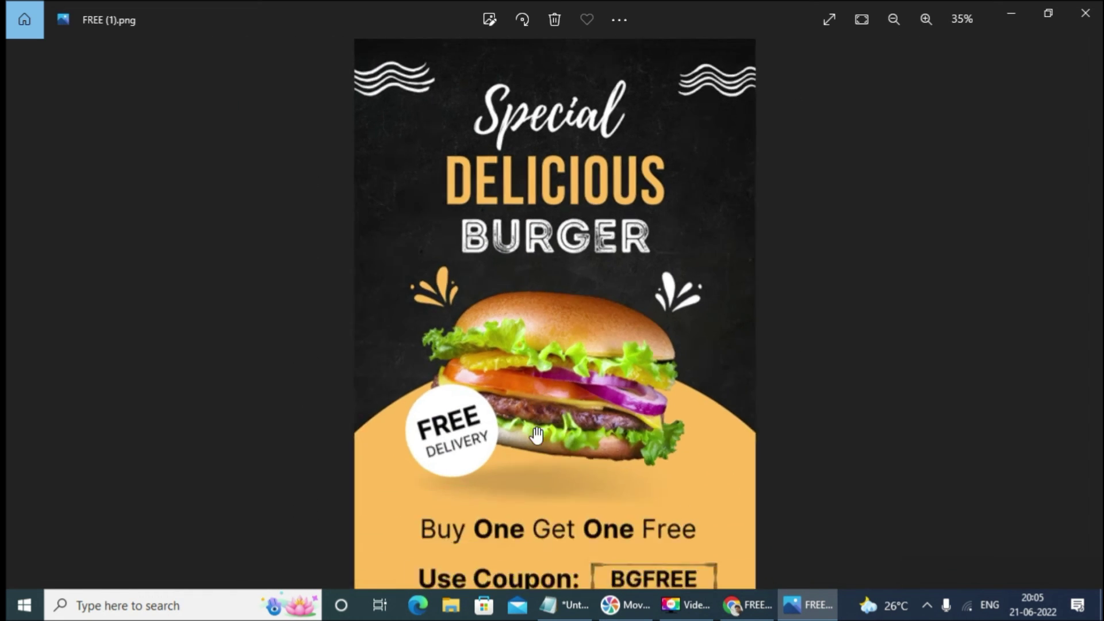